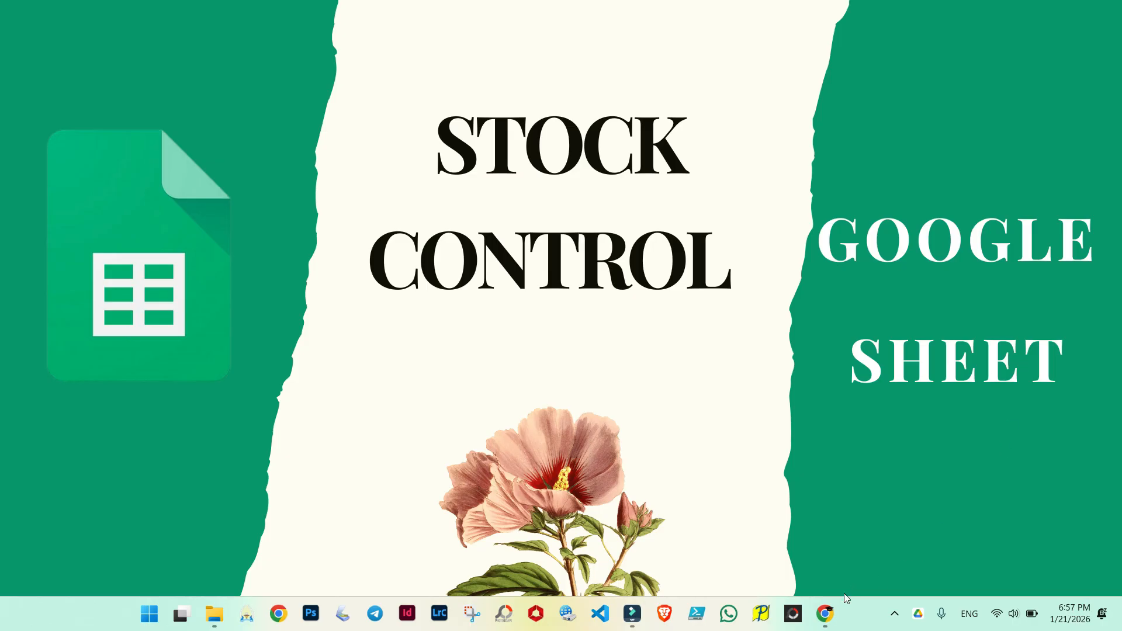
Step: Switch to the browser and examine the stock table's column headers, values and the formula instructions panel
{"action": "left_click", "coordinate": [833, 613]}
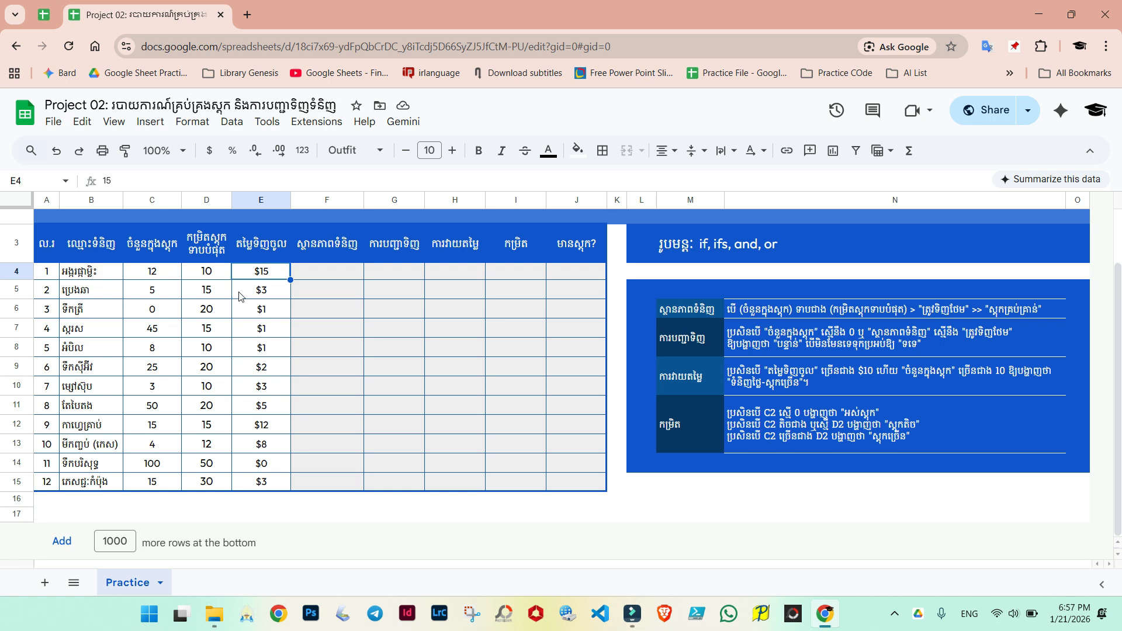
{"action": "left_click", "coordinate": [85, 251]}
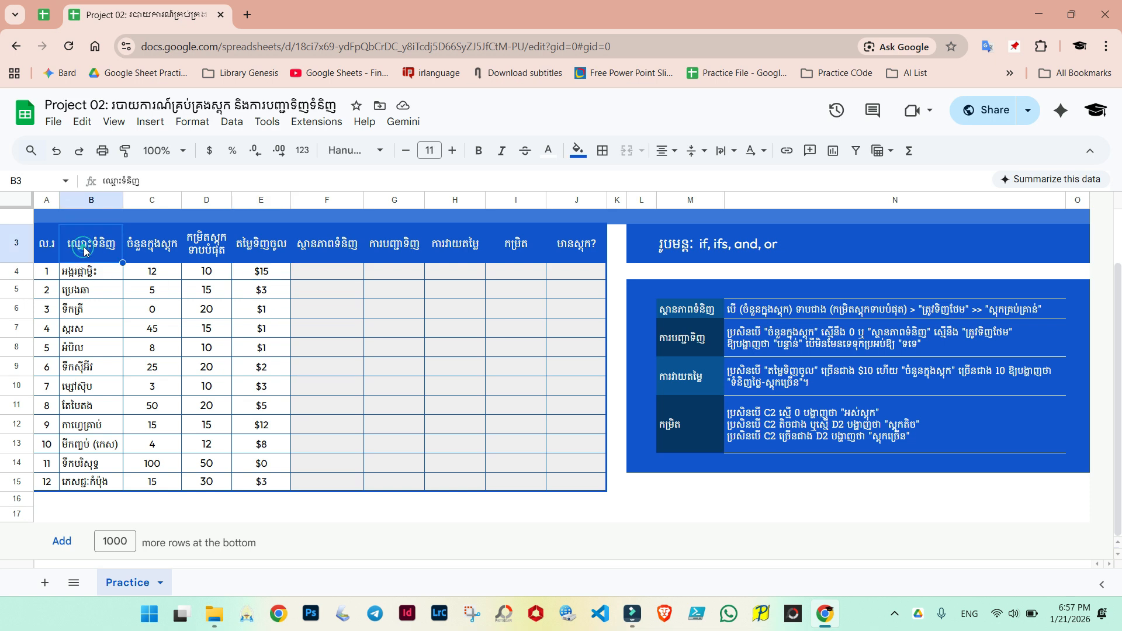
{"action": "left_click", "coordinate": [140, 248]}
{"action": "left_click", "coordinate": [205, 253]}
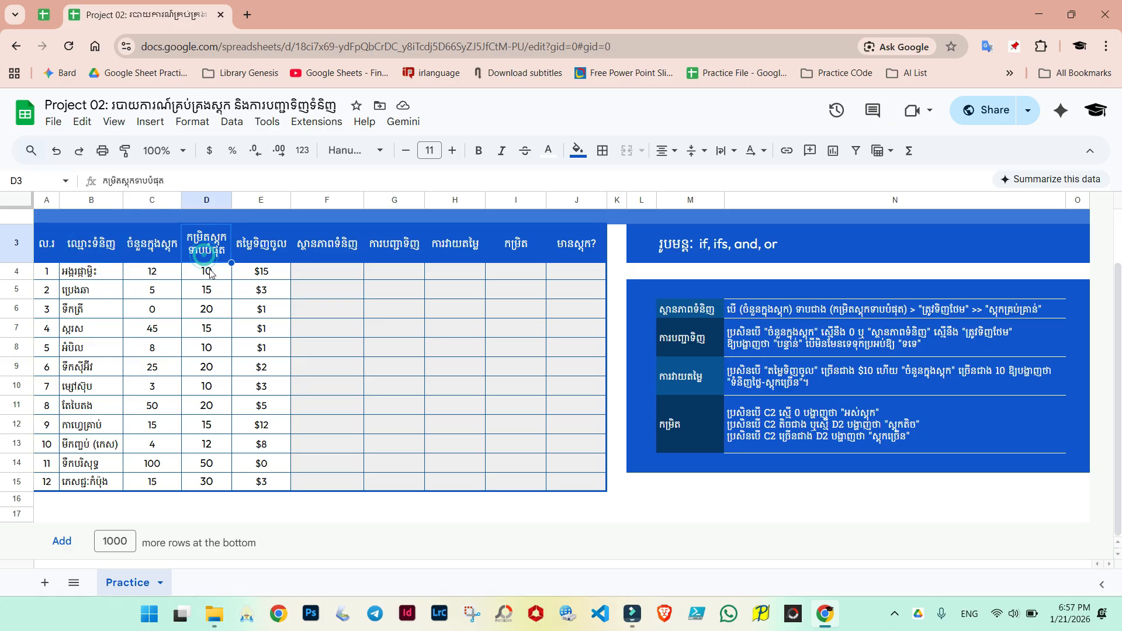
{"action": "left_click", "coordinate": [210, 272]}
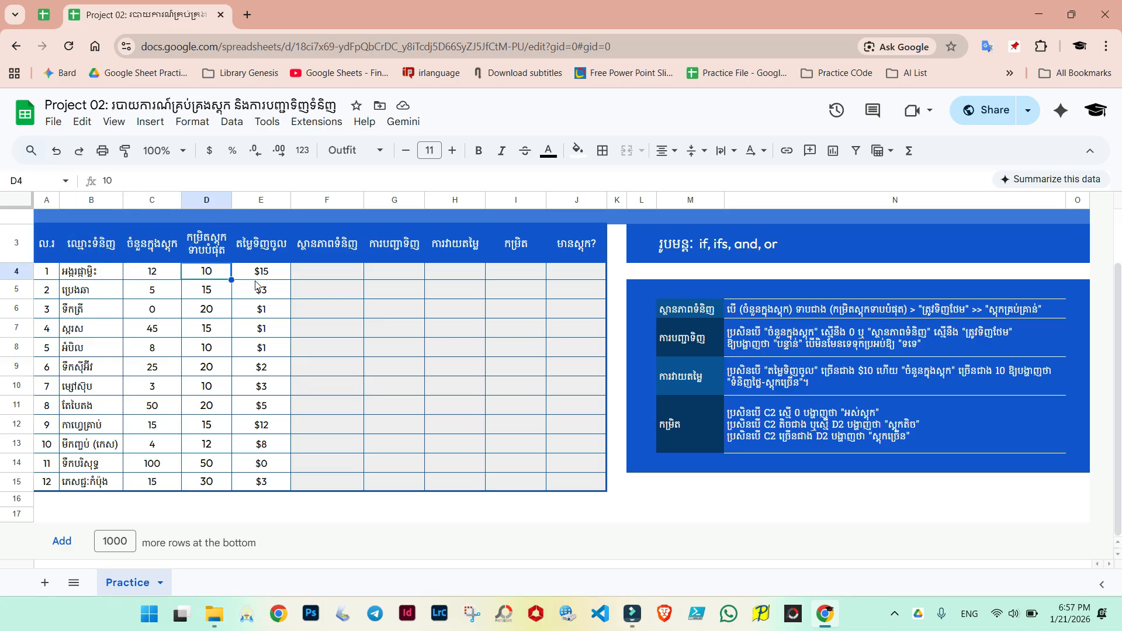
{"action": "left_click", "coordinate": [320, 273]}
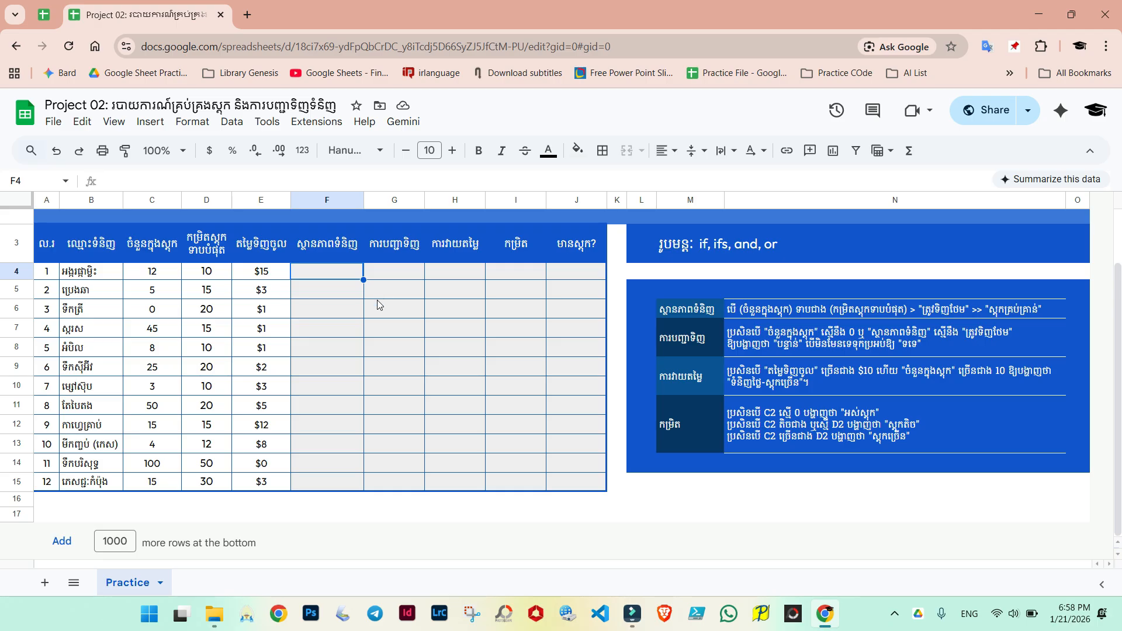
{"action": "left_click", "coordinate": [672, 309]}
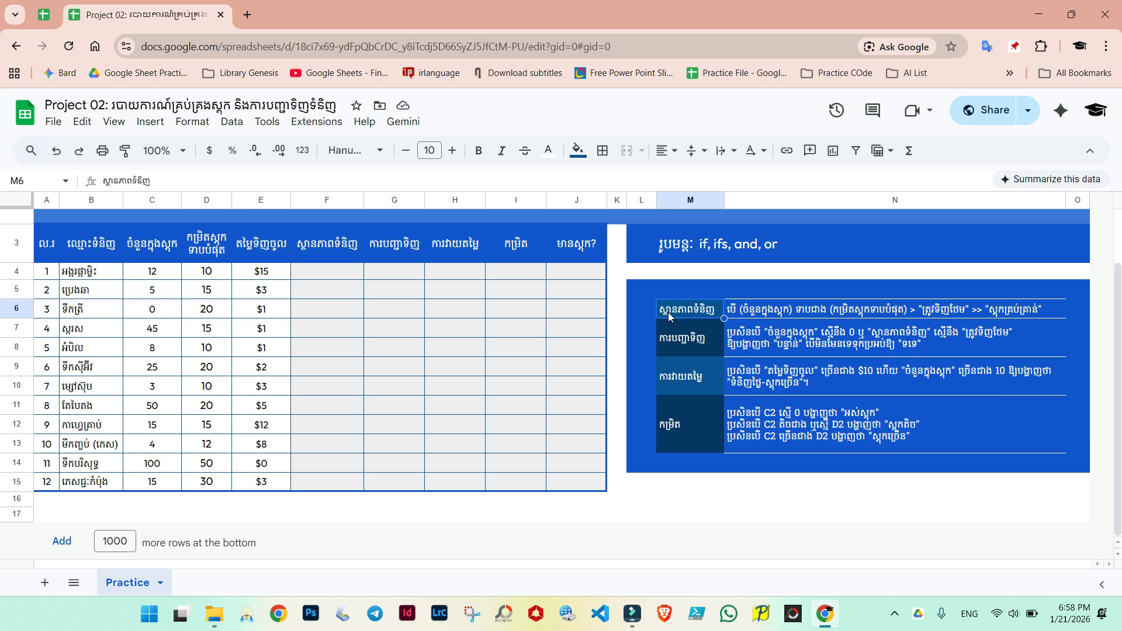
{"action": "left_click_drag", "start_coordinate": [324, 249], "coordinate": [327, 426]}
{"action": "left_click", "coordinate": [328, 426]}
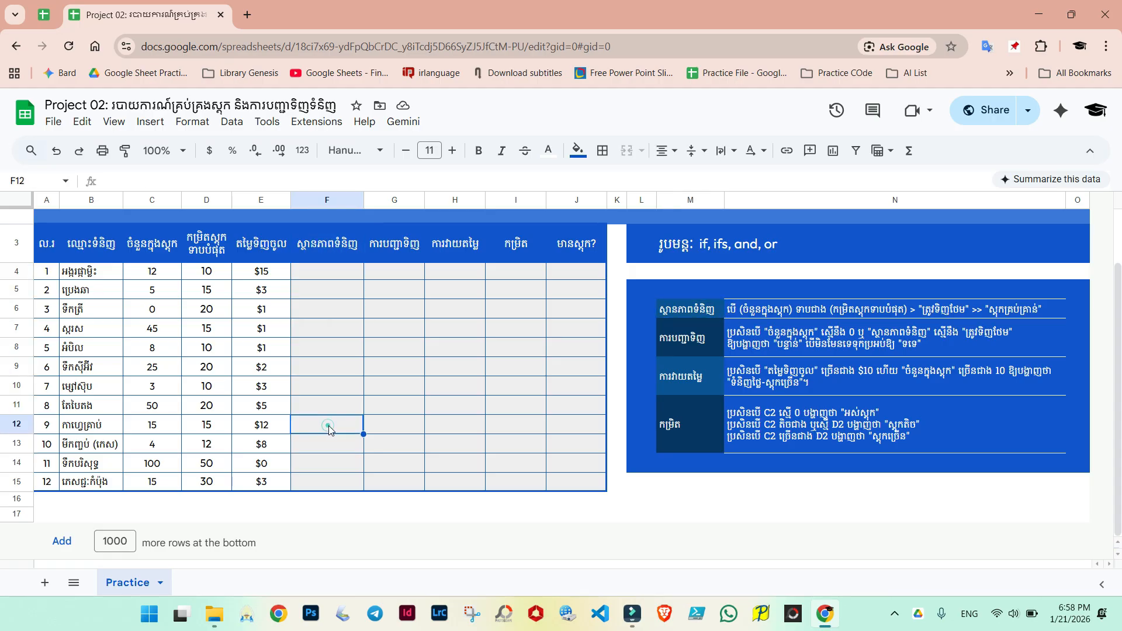
{"action": "left_click", "coordinate": [327, 278]}
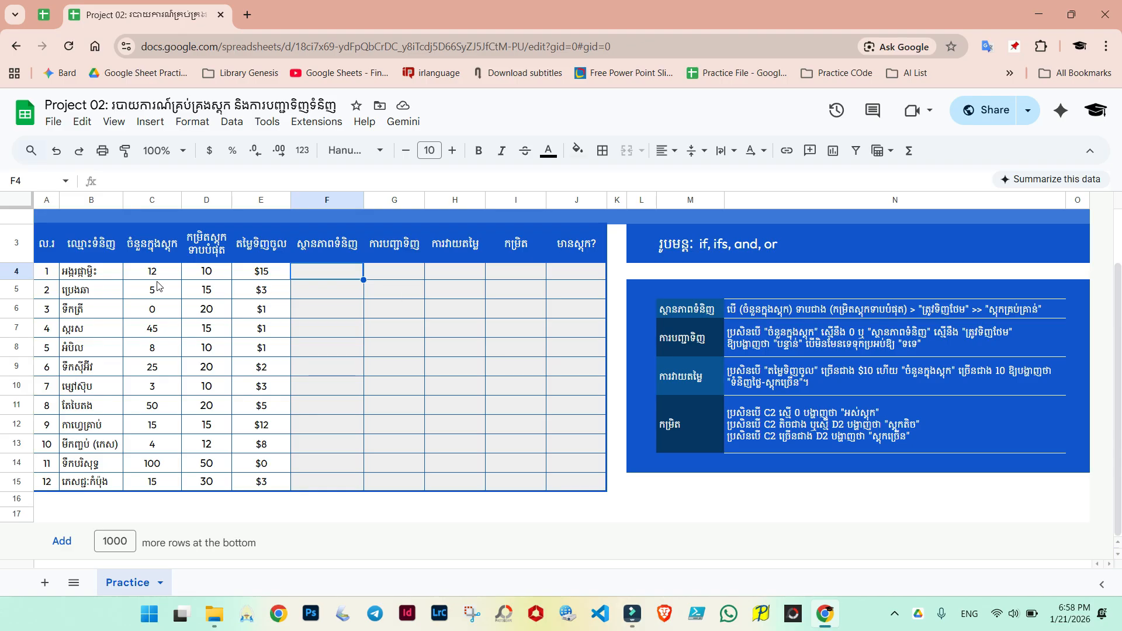
Step: Highlight cell C4 with a yellow fill
{"action": "left_click", "coordinate": [151, 272]}
{"action": "left_click", "coordinate": [577, 150]}
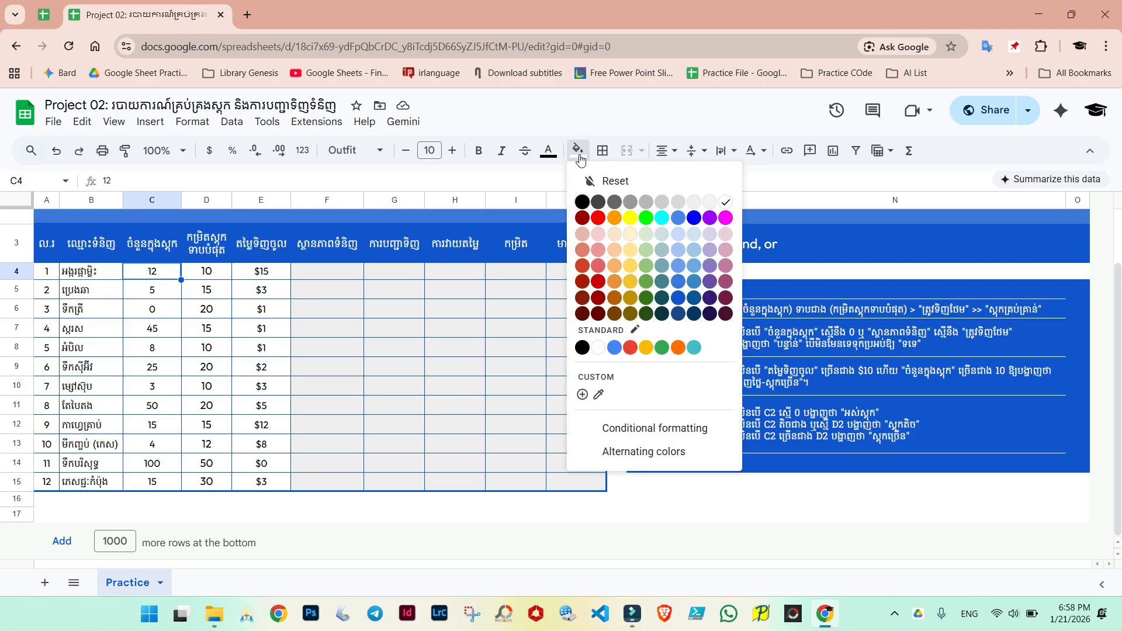
{"action": "left_click", "coordinate": [626, 219]}
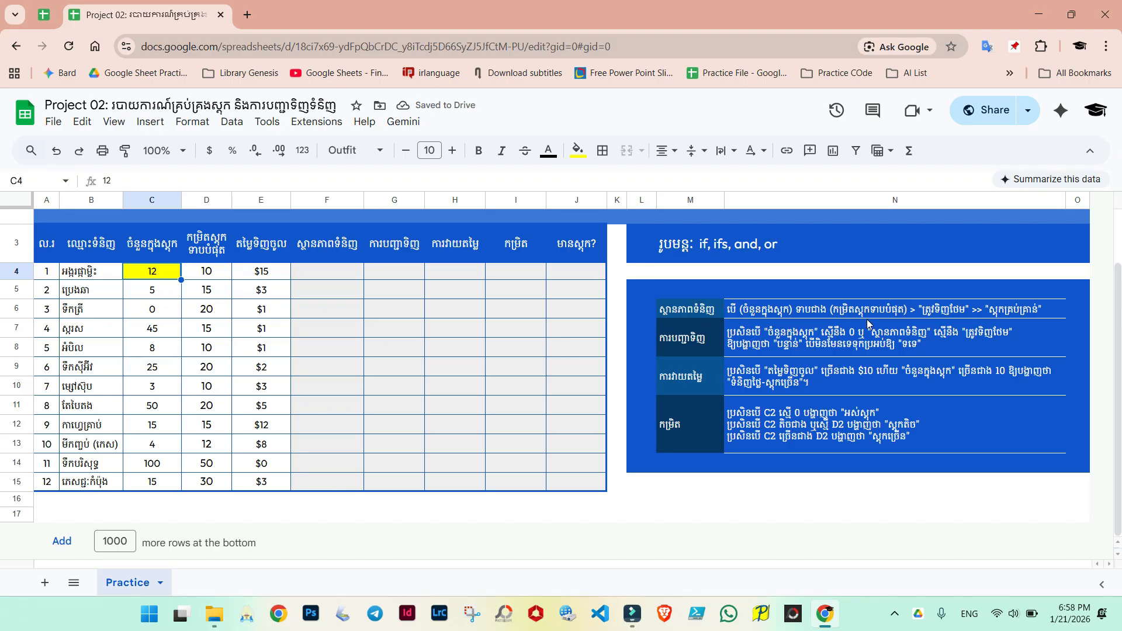
Step: Highlight cell D4 with an orange fill
{"action": "left_click", "coordinate": [205, 273]}
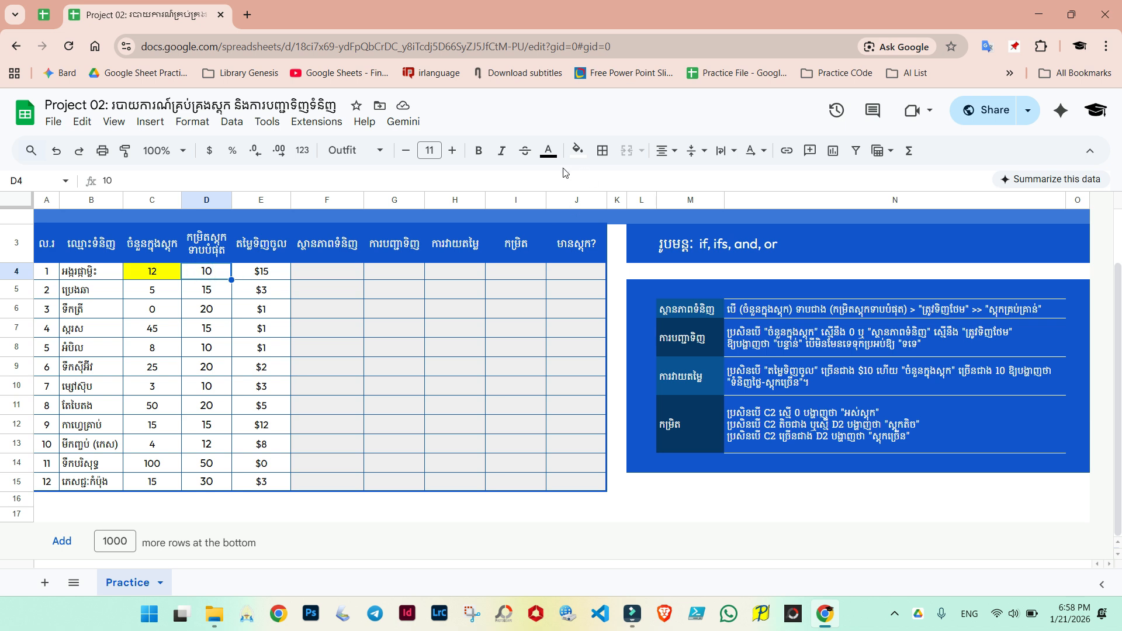
{"action": "left_click", "coordinate": [577, 151]}
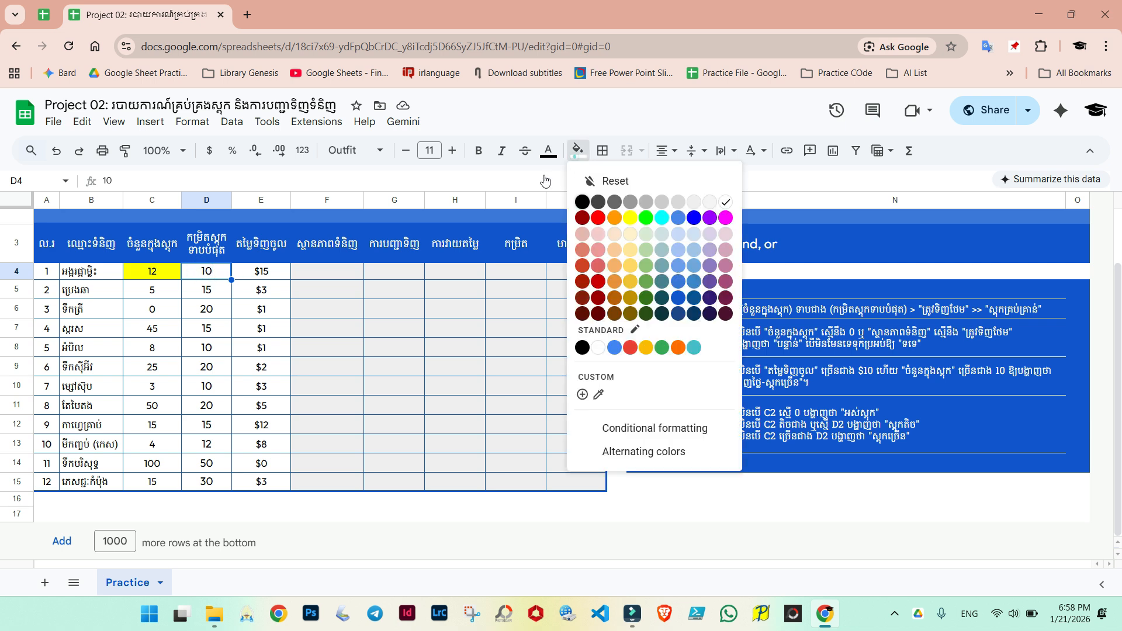
{"action": "left_click", "coordinate": [614, 218]}
{"action": "left_click", "coordinate": [315, 296]}
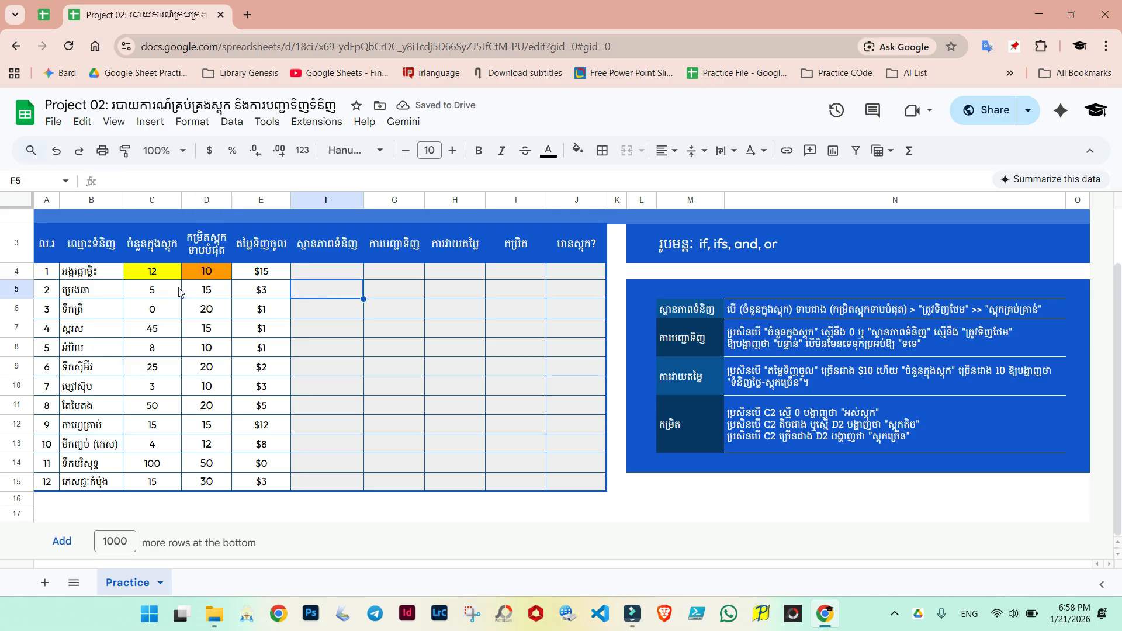
Step: In F4, start an IF formula testing C4<D4 with "ត្រូវទិញថែម" as the true result
{"action": "left_click", "coordinate": [146, 276]}
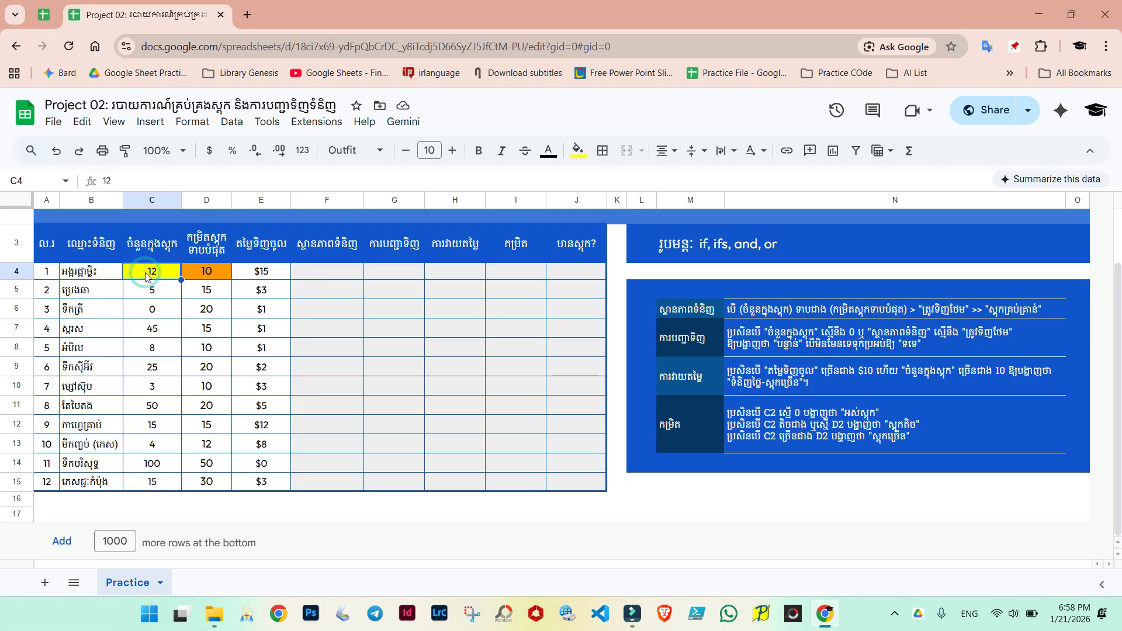
{"action": "left_click", "coordinate": [204, 275]}
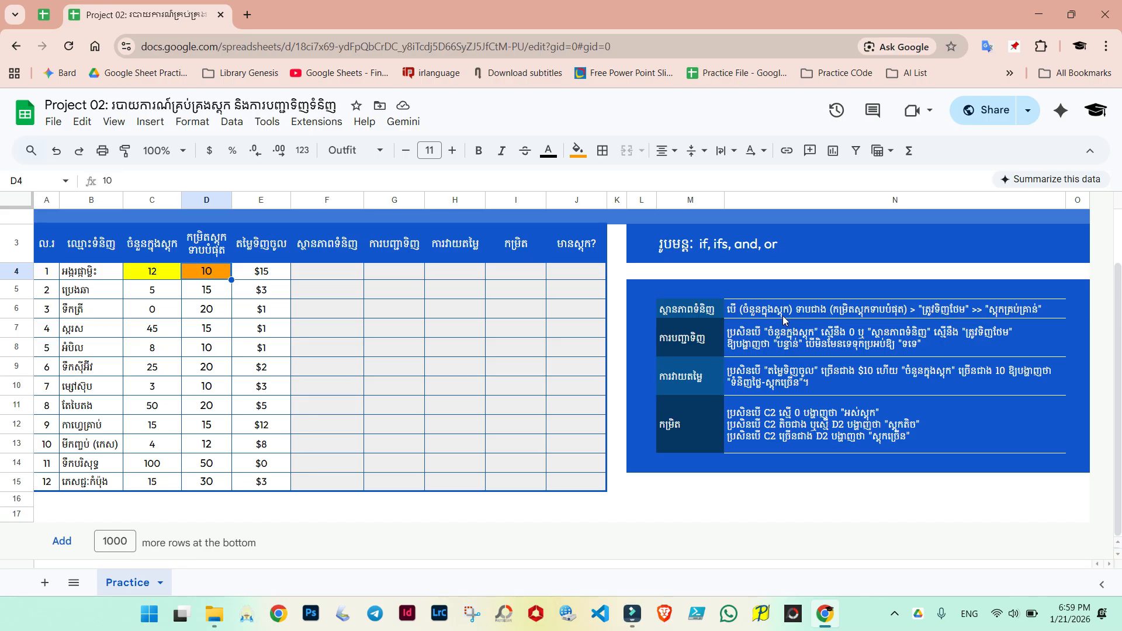
{"action": "left_click", "coordinate": [336, 275]}
{"action": "type", "text": "=if("}
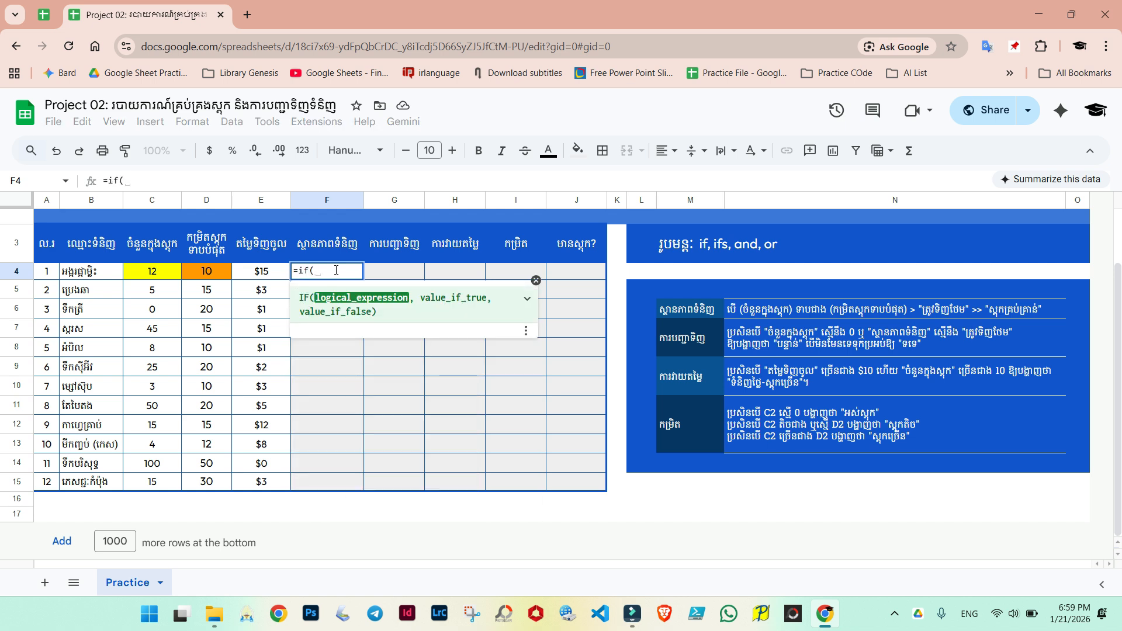
{"action": "left_click", "coordinate": [148, 278]}
{"action": "type", "text": "<"}
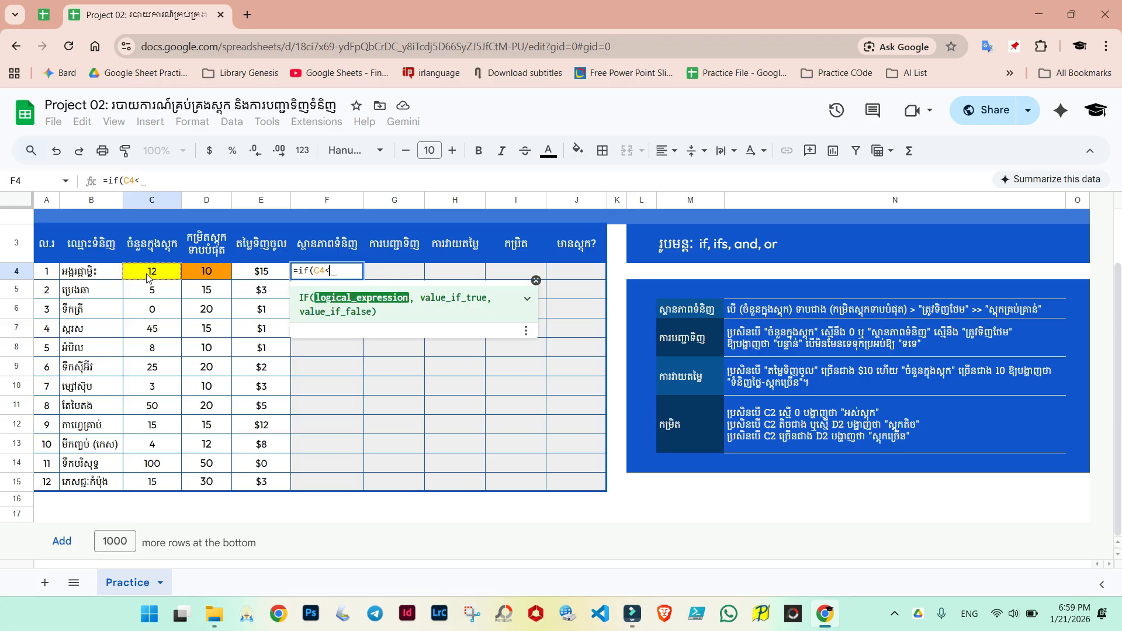
{"action": "left_click", "coordinate": [198, 273]}
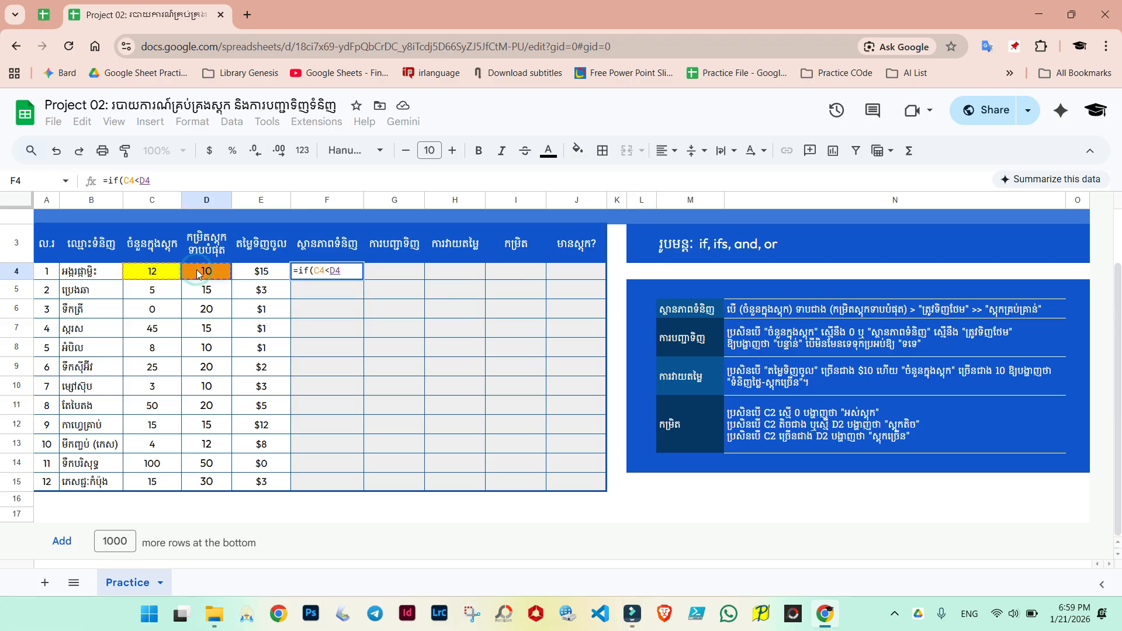
{"action": "type", "text": ",\""}
{"action": "key", "text": "alt+shift"}
{"action": "type", "text": "ត្រ"}
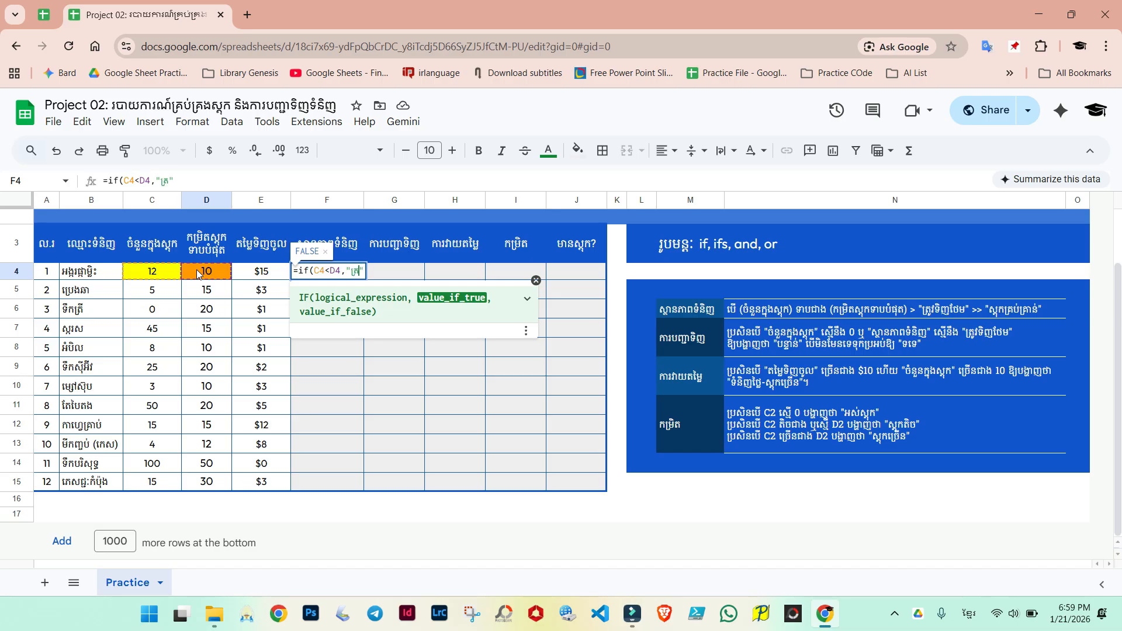
{"action": "type", "text": "ូវទិញថែម"}
{"action": "key", "text": "Right"}
Step: Finish the formula with "ស្តុកគ្រប់គ្រាន់" as the false result and enter it
{"action": "key", "text": "alt+shift"}
{"action": "type", "text": ",\""}
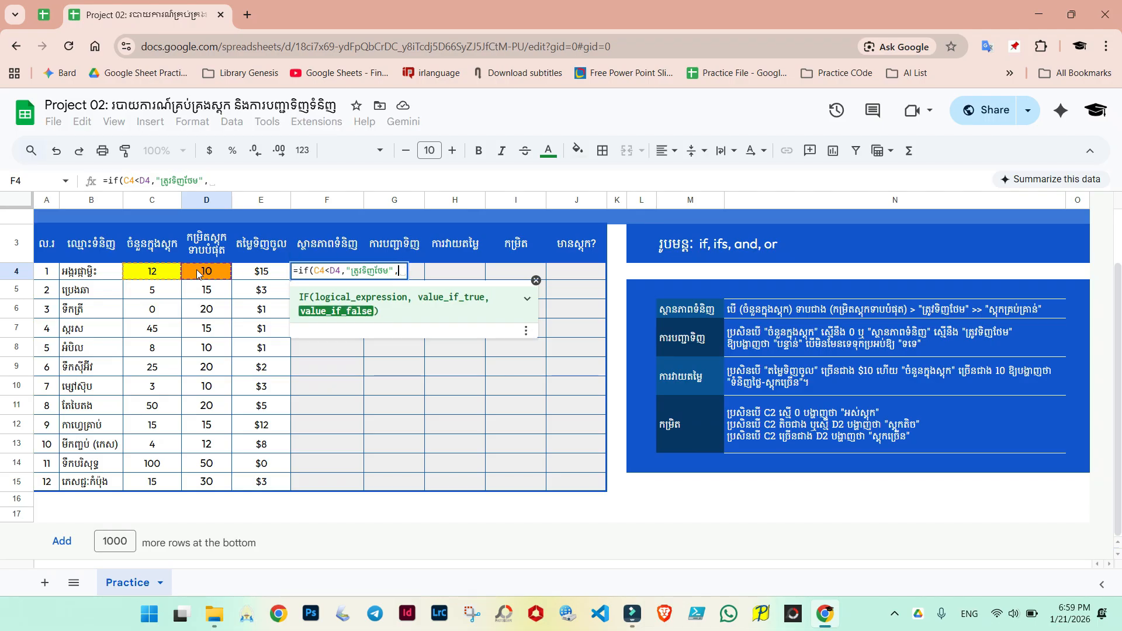
{"action": "key", "text": "alt+shift"}
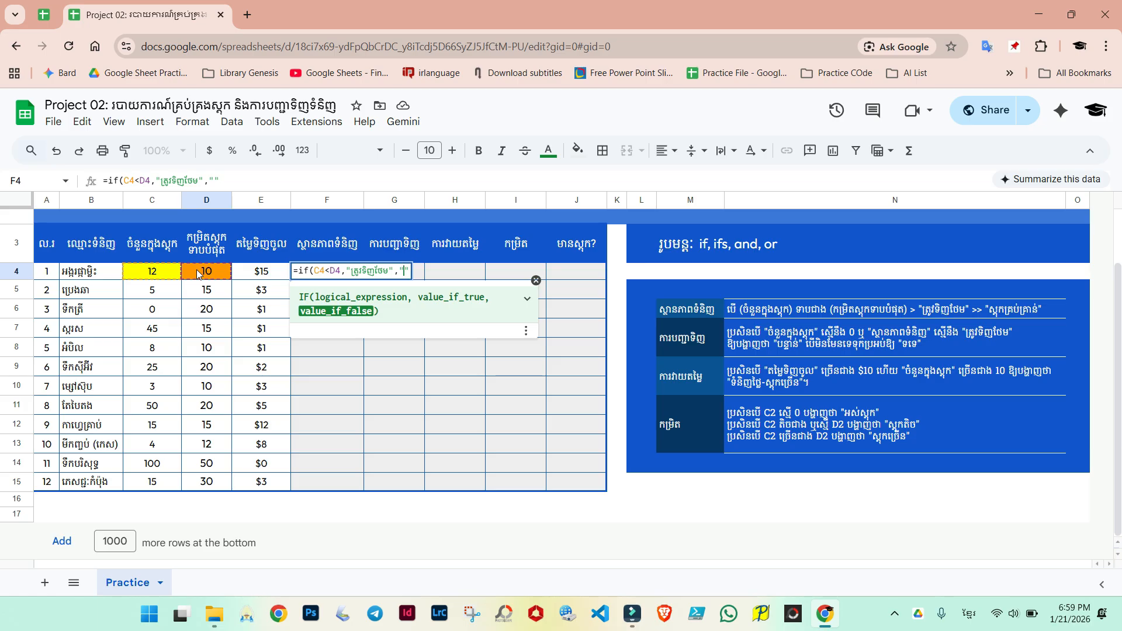
{"action": "type", "text": "ស្តុកគ្រប់គ្រាន់"}
{"action": "key", "text": "alt+shift"}
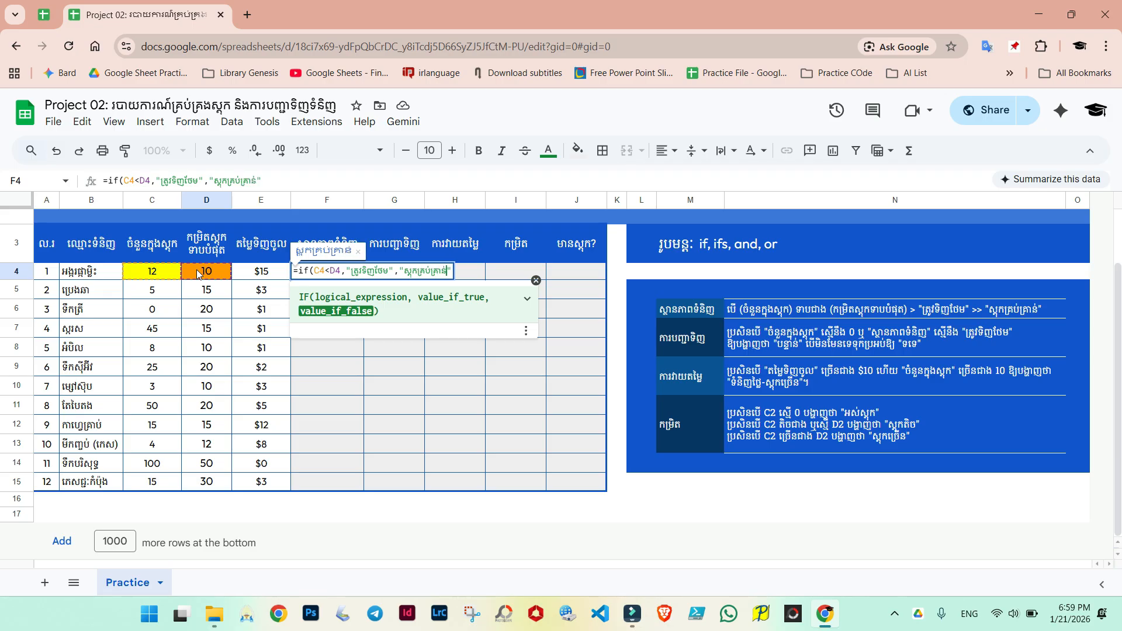
{"action": "type", "text": "់\""}
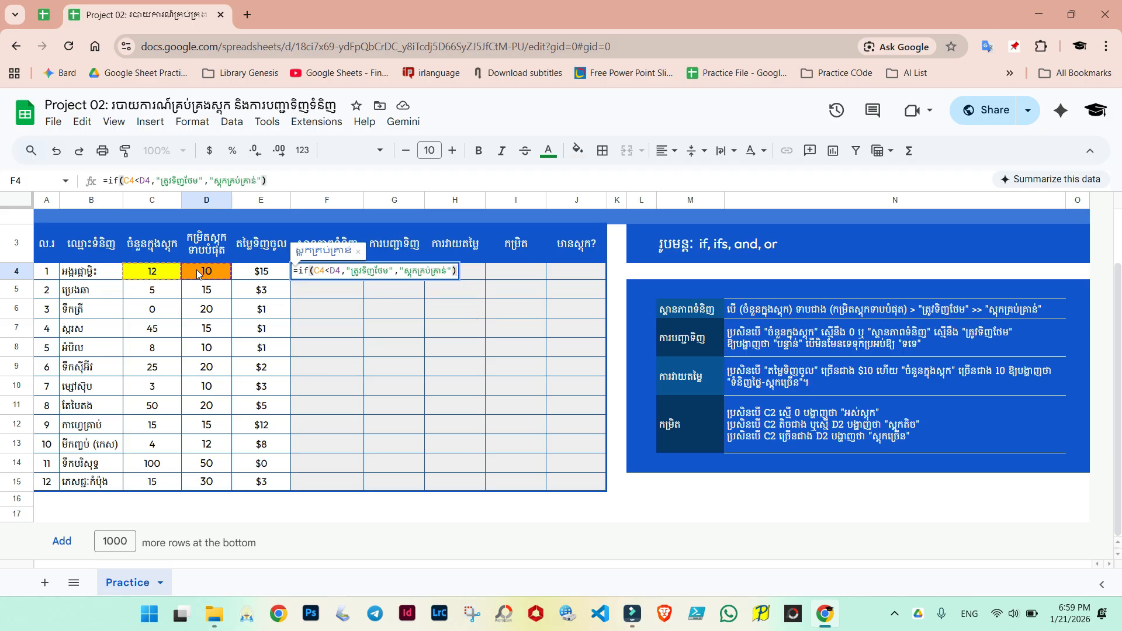
{"action": "key", "text": "Return"}
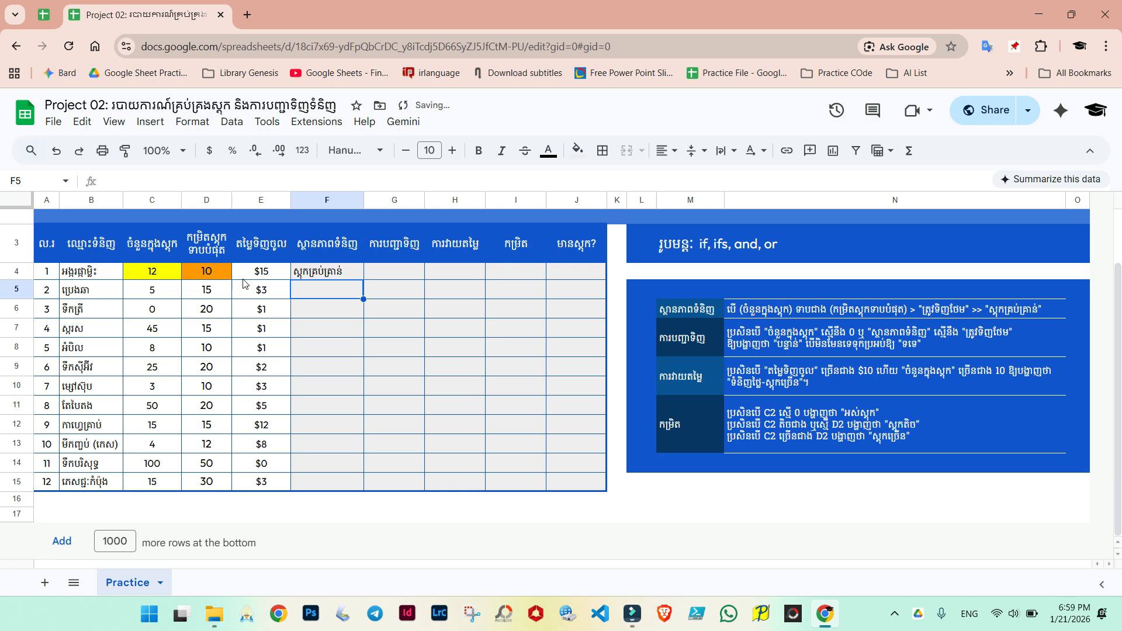
Step: Copy the F4 stock-status formula down through F10
{"action": "left_click", "coordinate": [318, 273]}
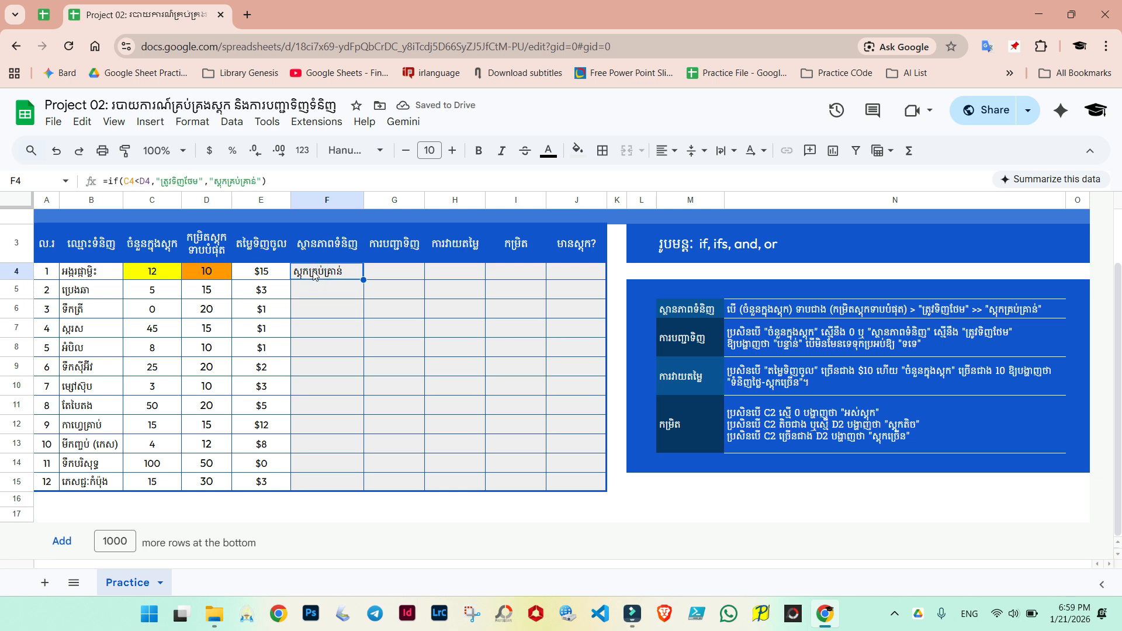
{"action": "left_click", "coordinate": [151, 271]}
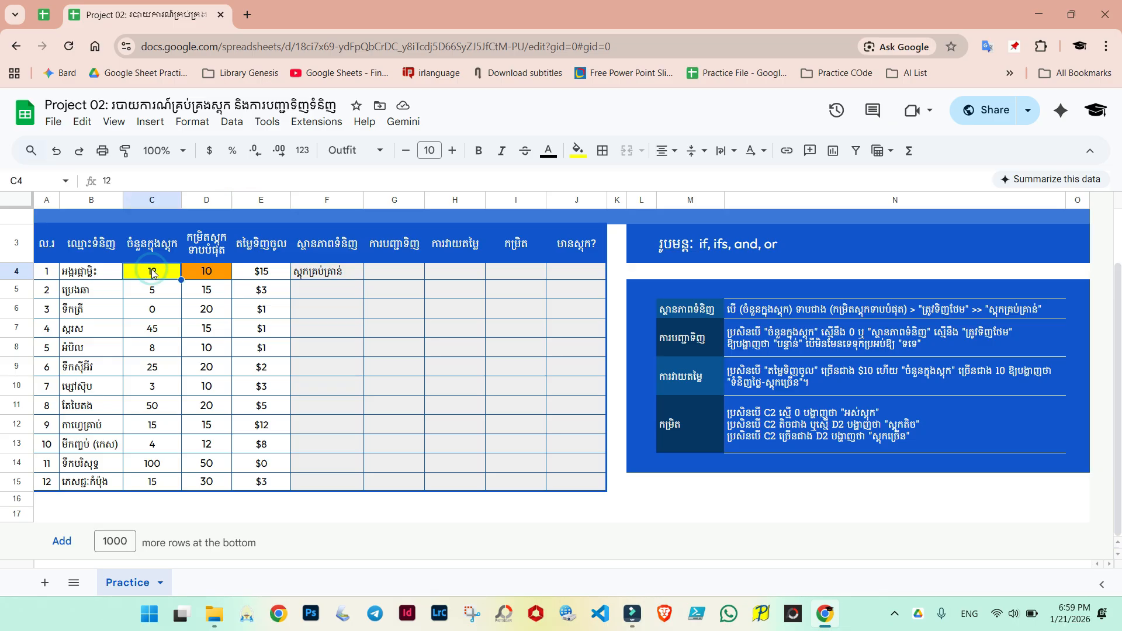
{"action": "left_click", "coordinate": [199, 274]}
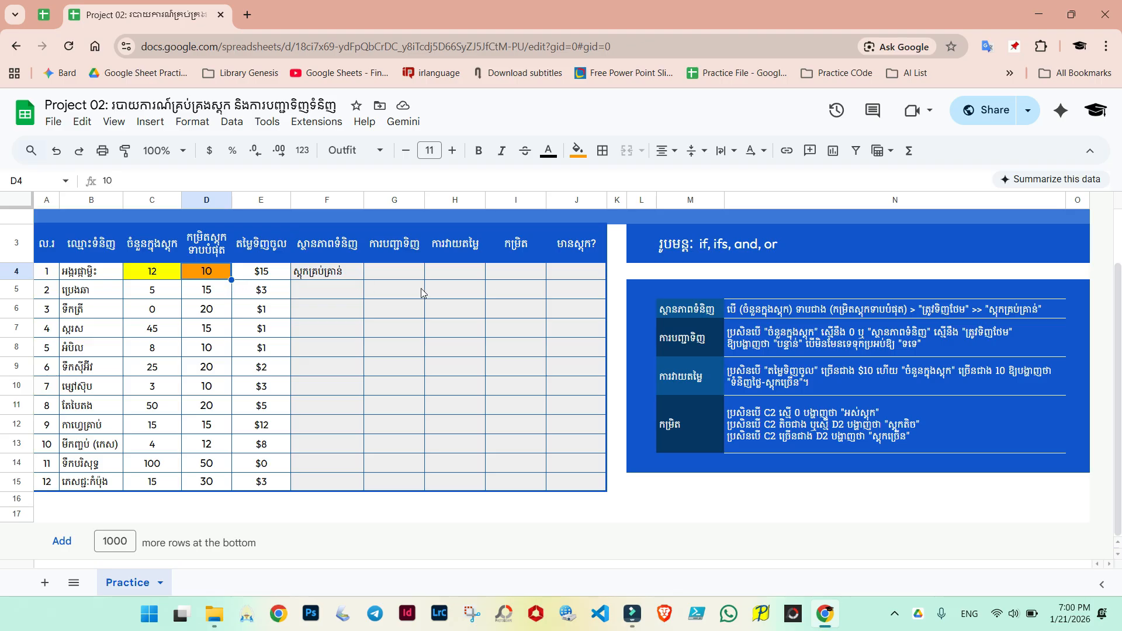
{"action": "left_click", "coordinate": [328, 276]}
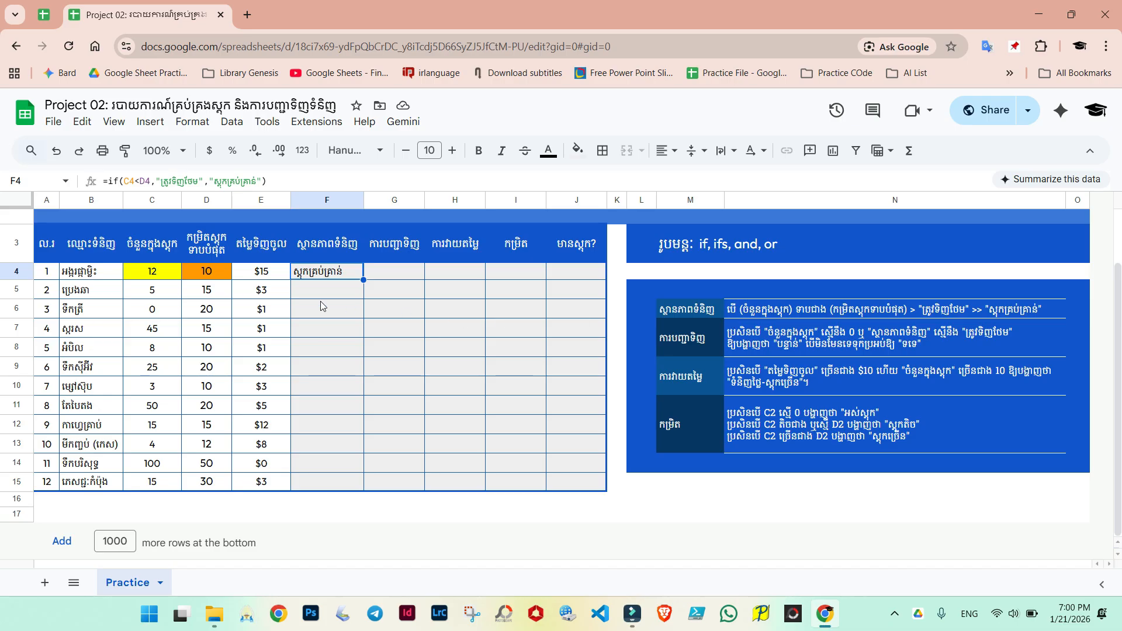
{"action": "left_click_drag", "start_coordinate": [363, 280], "coordinate": [366, 391]}
{"action": "left_click", "coordinate": [406, 331]}
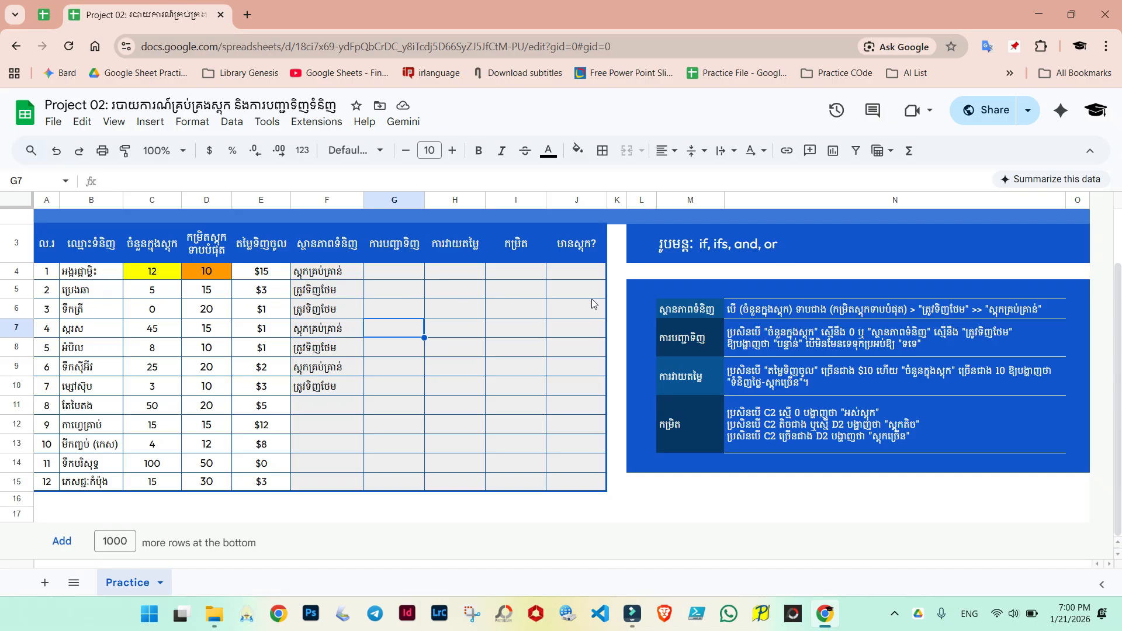
Step: Remove the fill colour from cell D4
{"action": "left_click", "coordinate": [671, 343]}
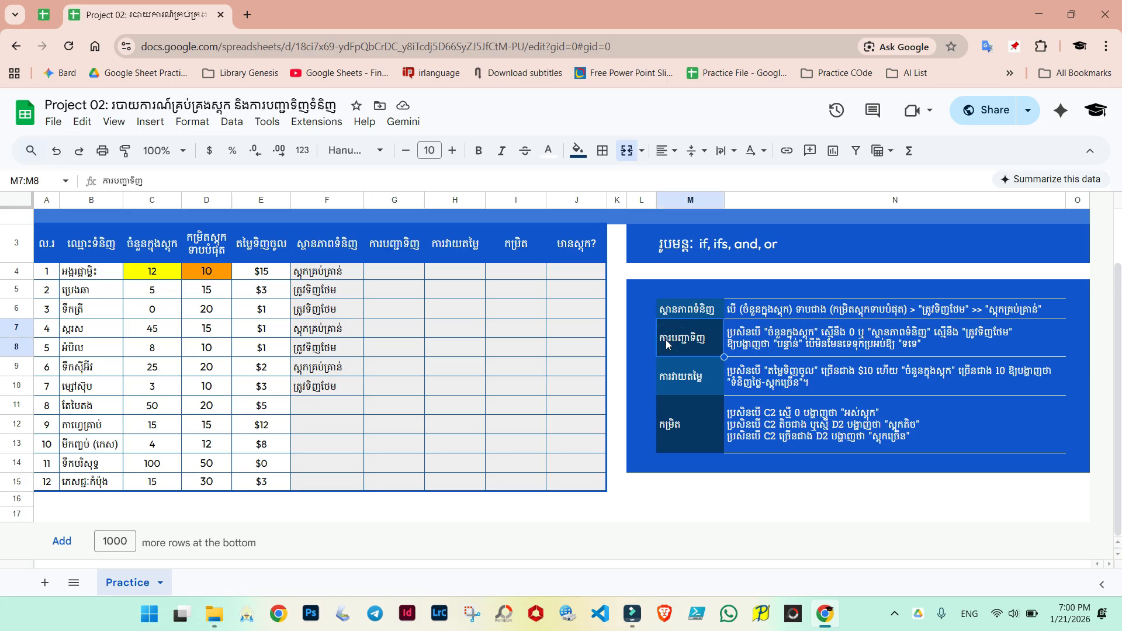
{"action": "left_click", "coordinate": [397, 248]}
{"action": "left_click", "coordinate": [393, 273]}
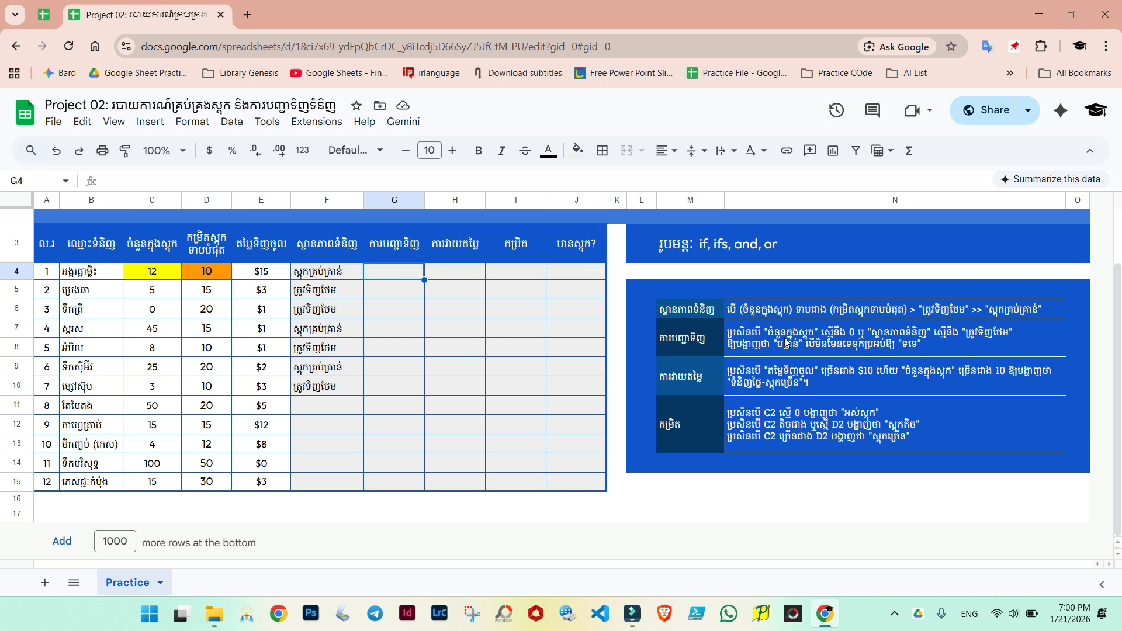
{"action": "left_click", "coordinate": [143, 272]}
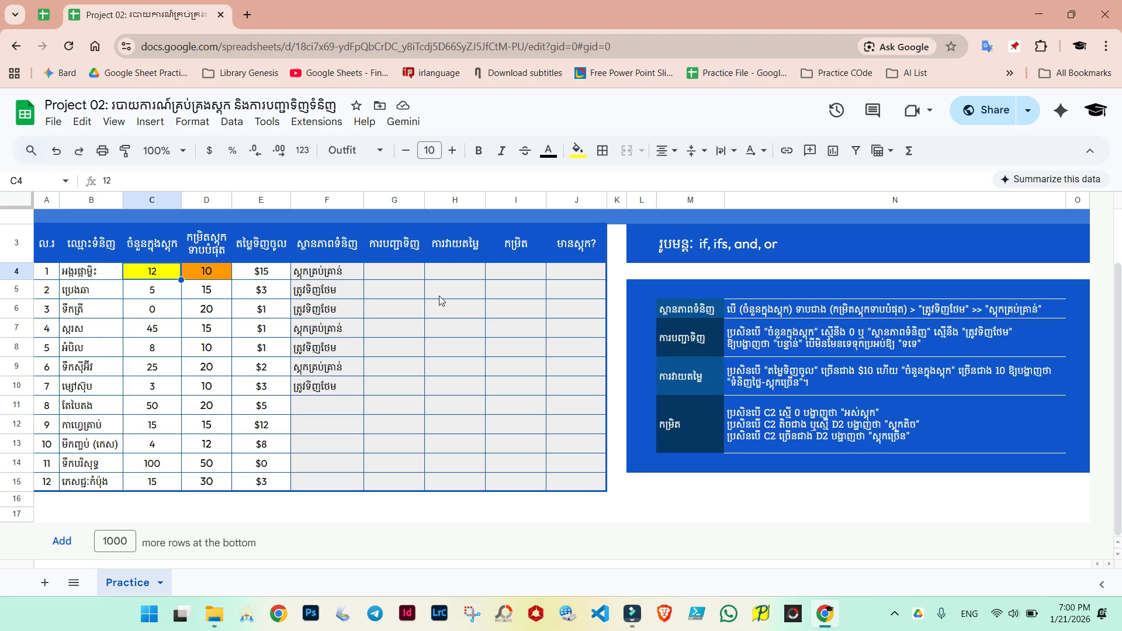
{"action": "left_click", "coordinate": [331, 272]}
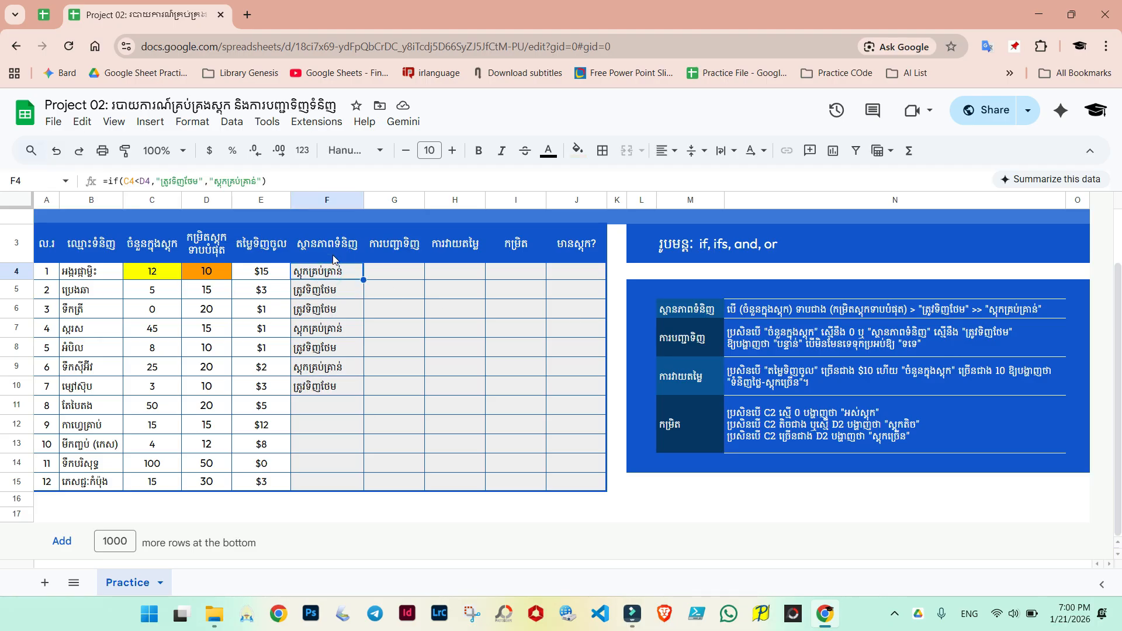
{"action": "left_click", "coordinate": [203, 278]}
{"action": "left_click", "coordinate": [577, 150]}
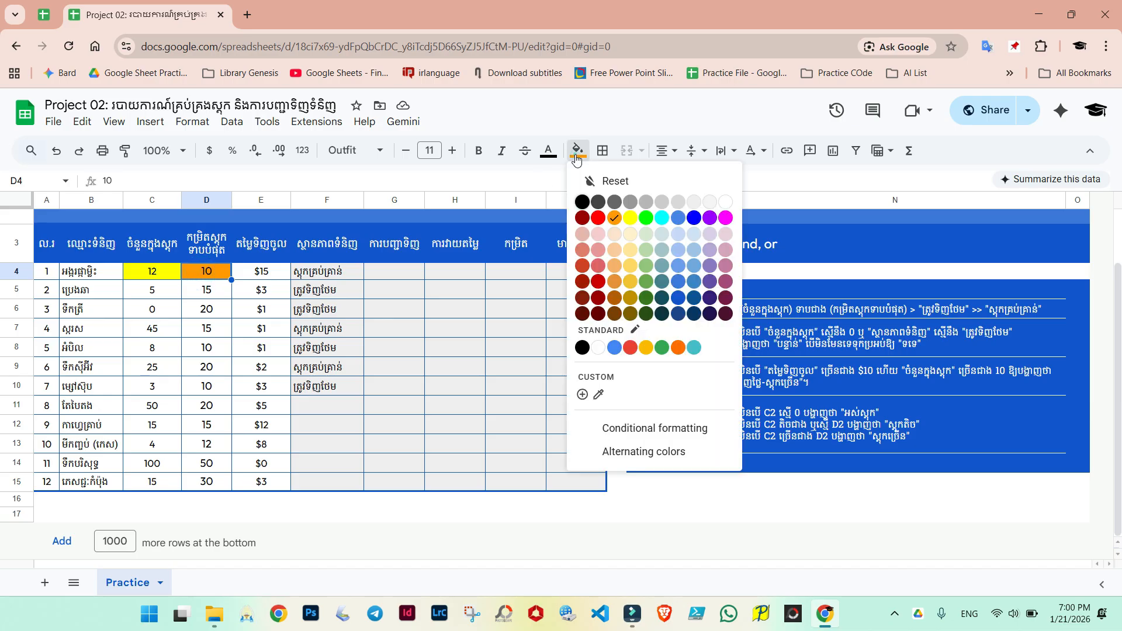
{"action": "left_click", "coordinate": [610, 179]}
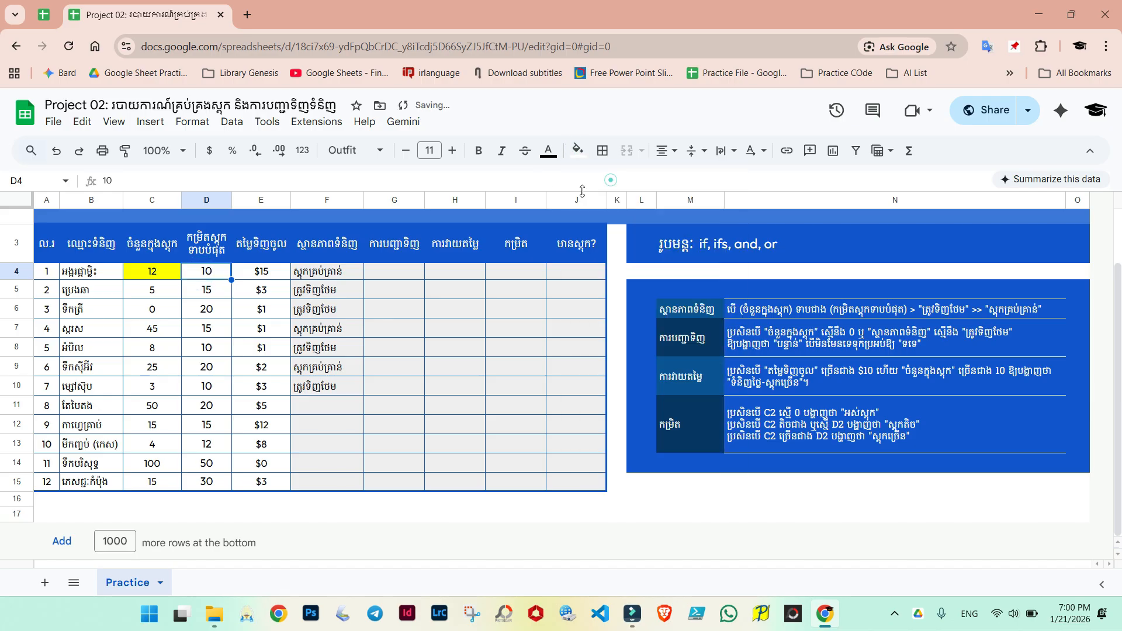
Step: Fill cell F4 with orange
{"action": "left_click", "coordinate": [325, 276]}
{"action": "left_click", "coordinate": [578, 150]}
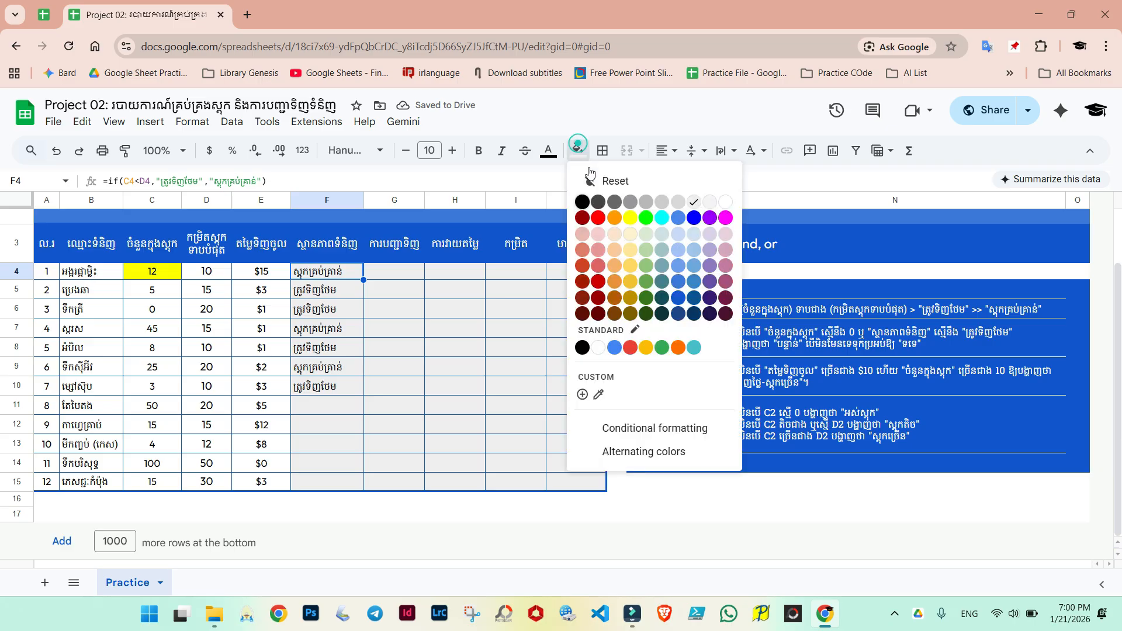
{"action": "left_click", "coordinate": [614, 219]}
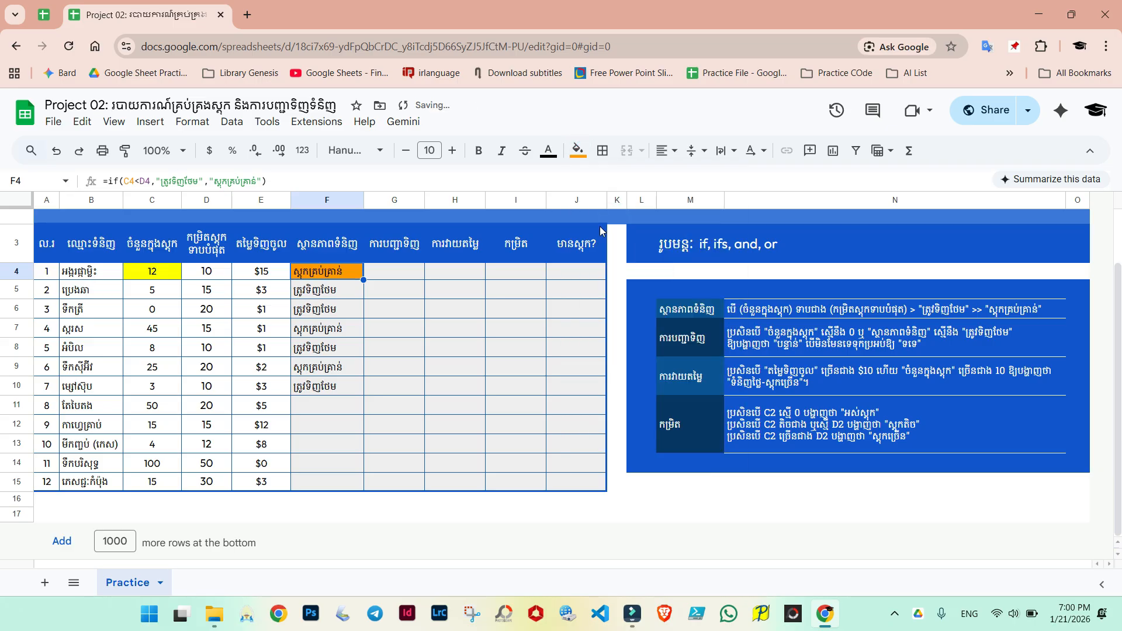
{"action": "left_click", "coordinate": [398, 306]}
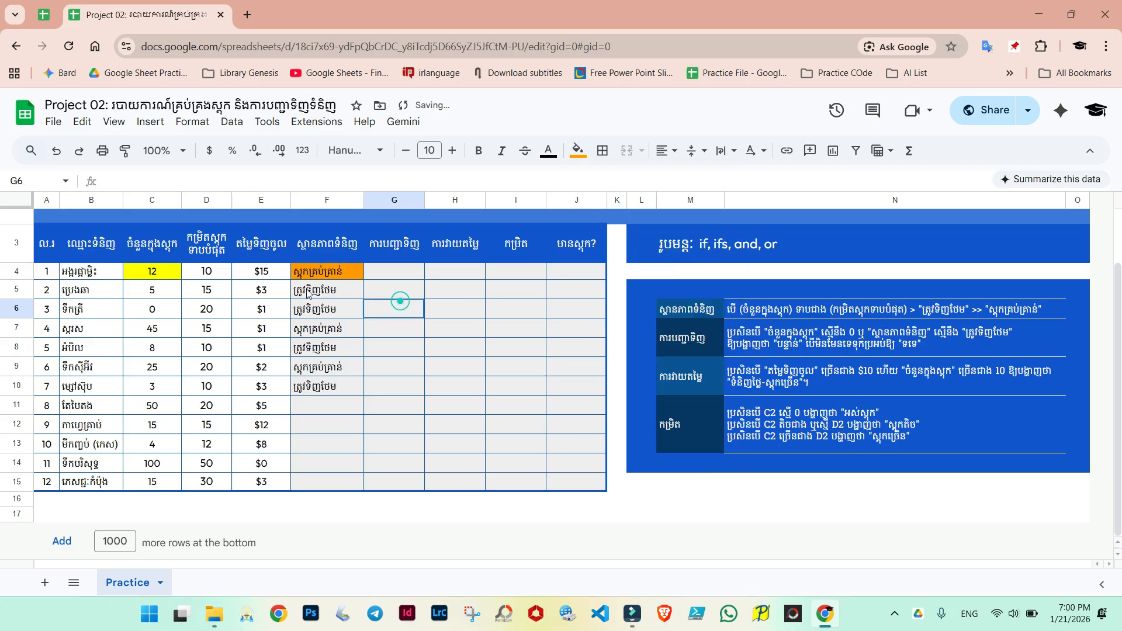
{"action": "left_click", "coordinate": [160, 277]}
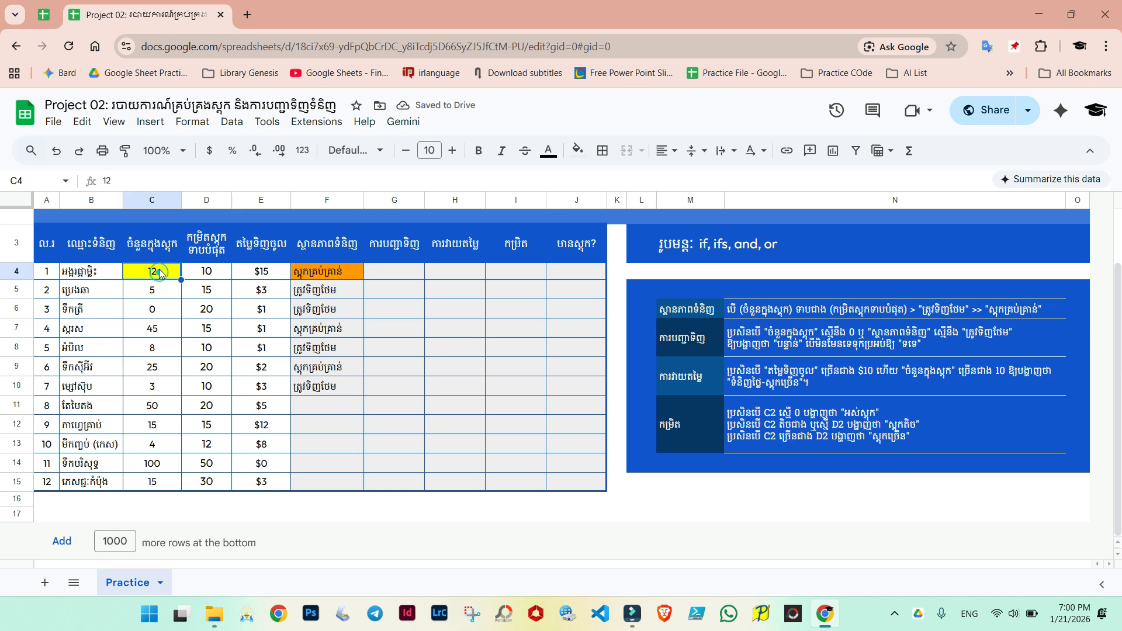
{"action": "left_click", "coordinate": [339, 270]}
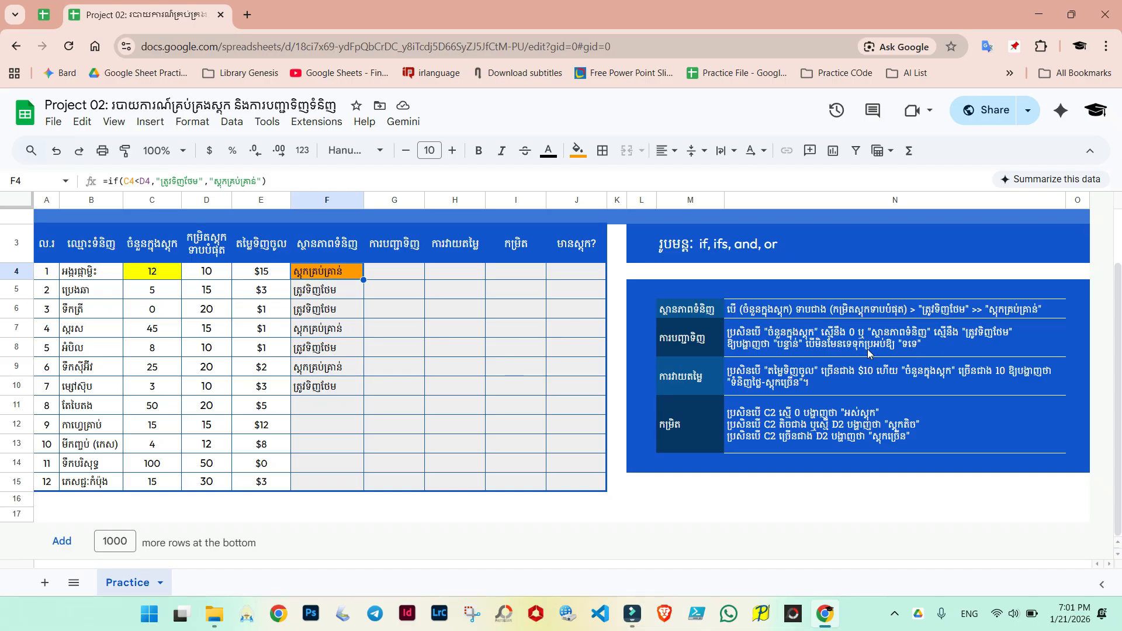
Step: Enter the label AND in cell F16 below the table
{"action": "left_click", "coordinate": [334, 503]}
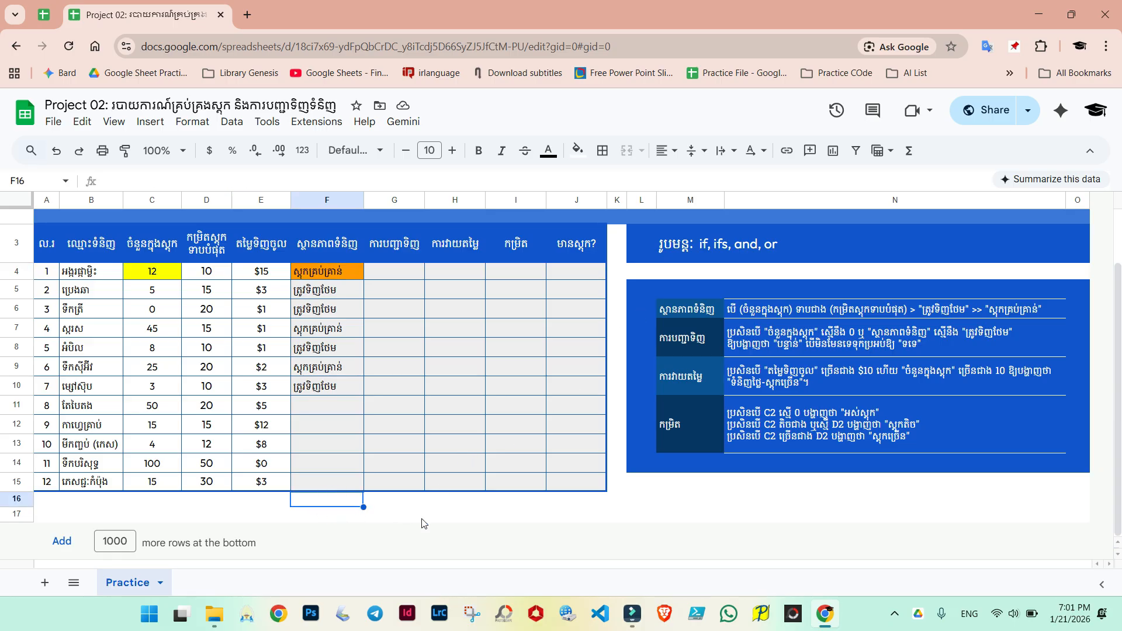
{"action": "type", "text": "AND"}
{"action": "key", "text": "Return"}
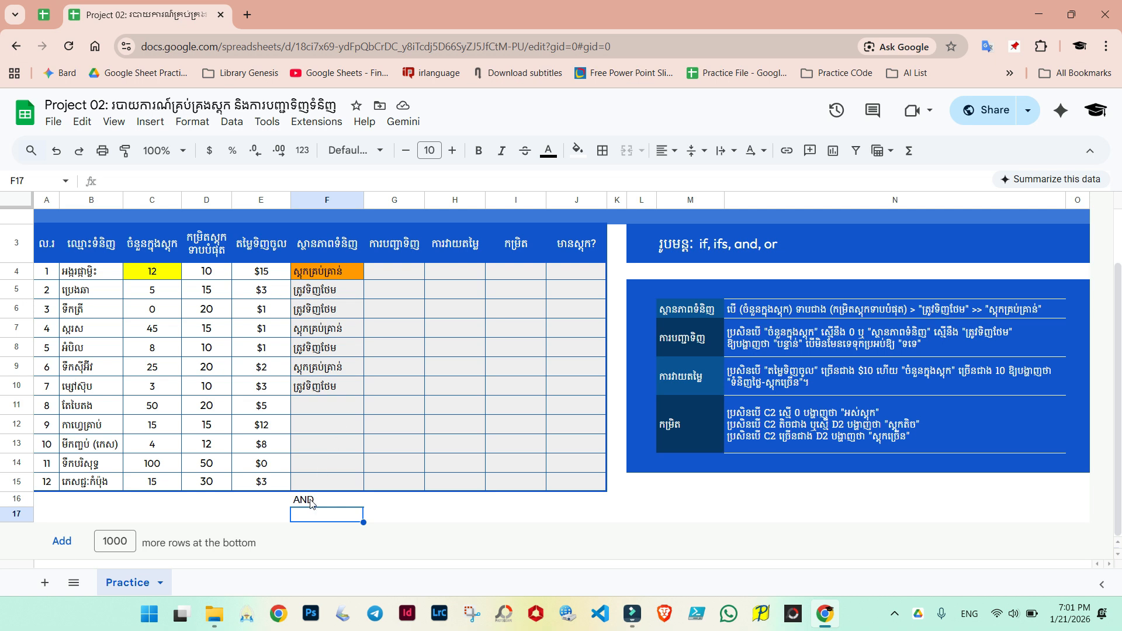
Step: Enter the label OR in cell F17 beneath the AND label
{"action": "left_click", "coordinate": [397, 505]}
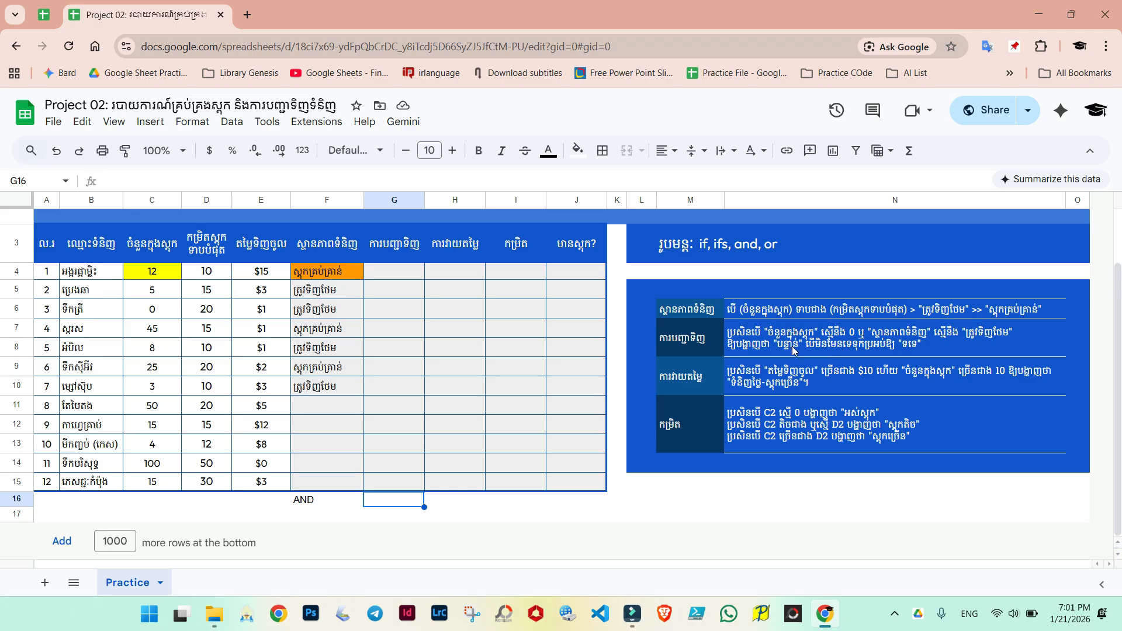
{"action": "left_click", "coordinate": [313, 515]}
{"action": "type", "text": "oR"}
{"action": "key", "text": "Up"}
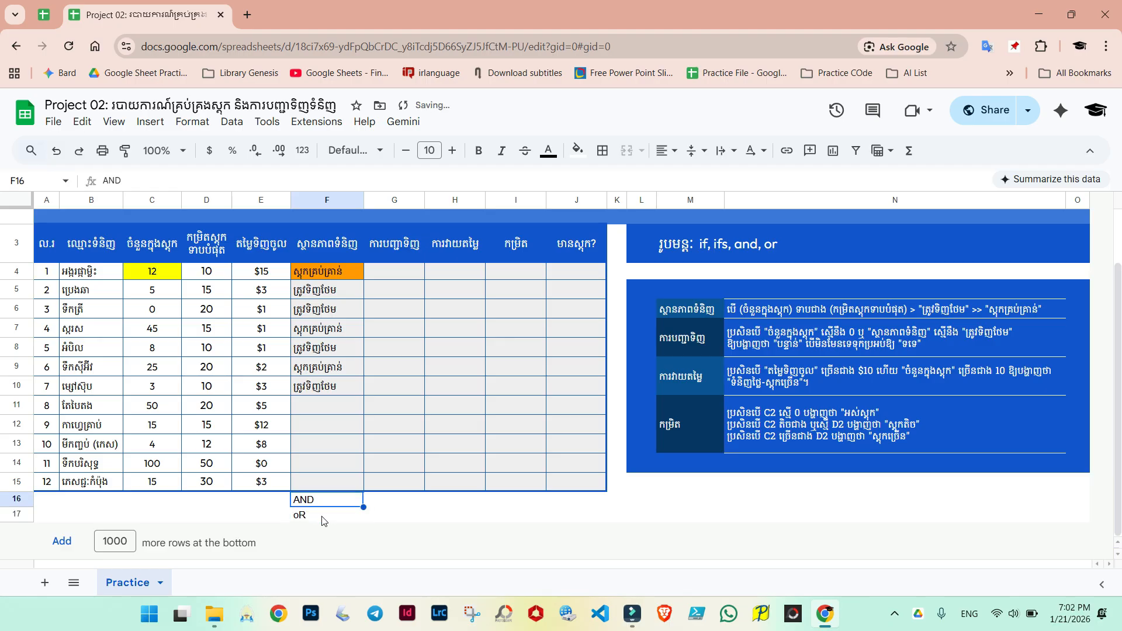
{"action": "key", "text": "Down"}
{"action": "type", "text": "OR"}
{"action": "key", "text": "Return"}
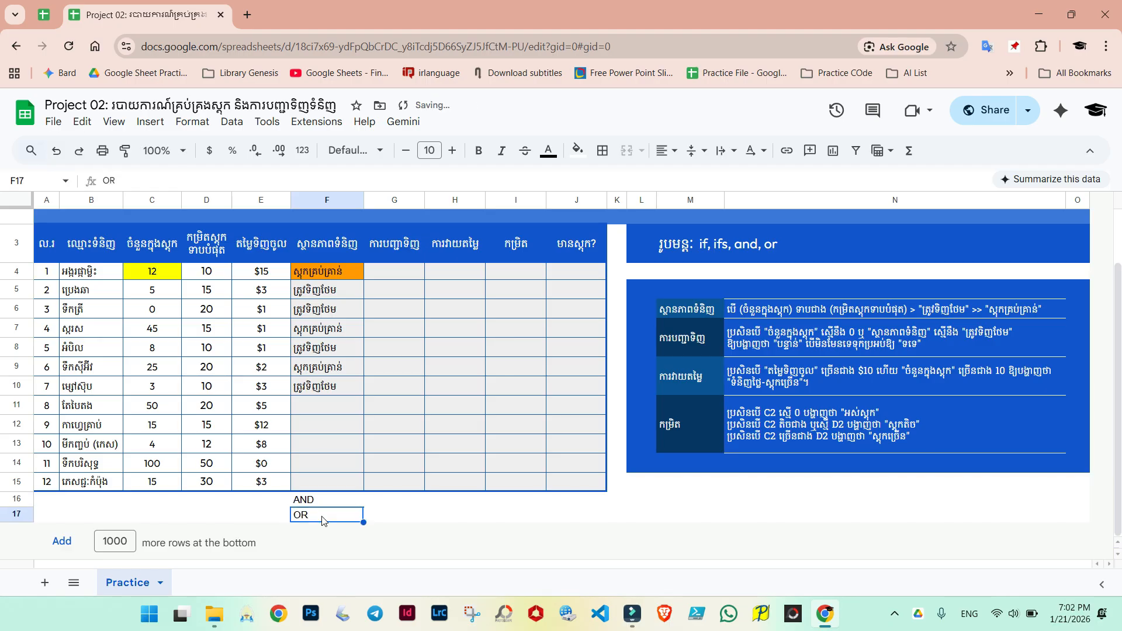
{"action": "key", "text": "Up"}
{"action": "key", "text": "Right"}
{"action": "key", "text": "Down"}
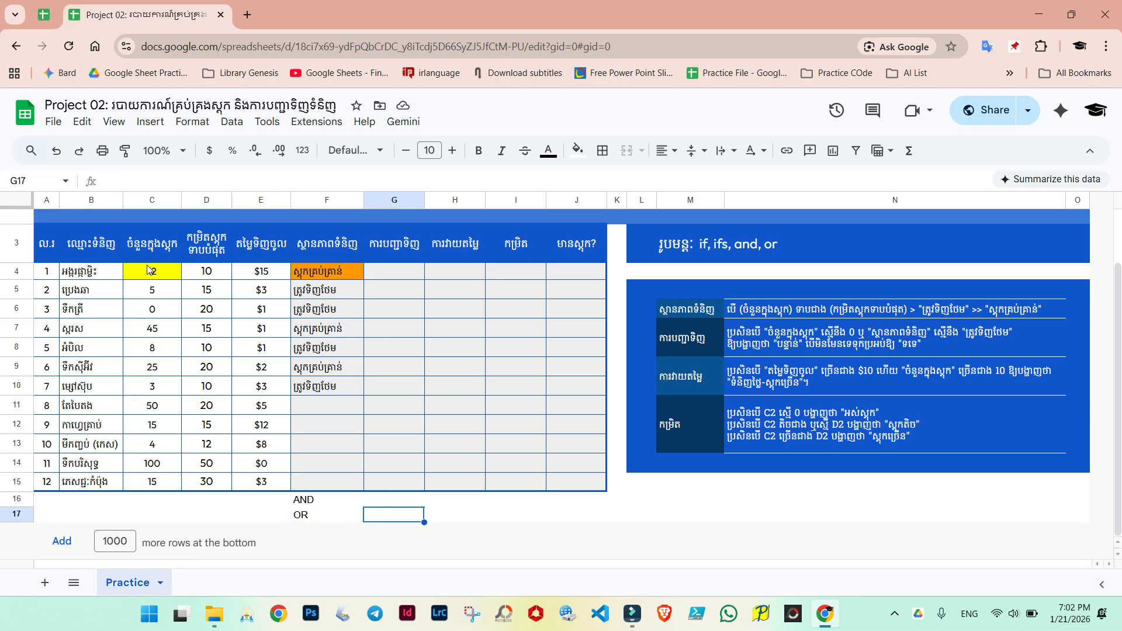
{"action": "left_click", "coordinate": [446, 519]}
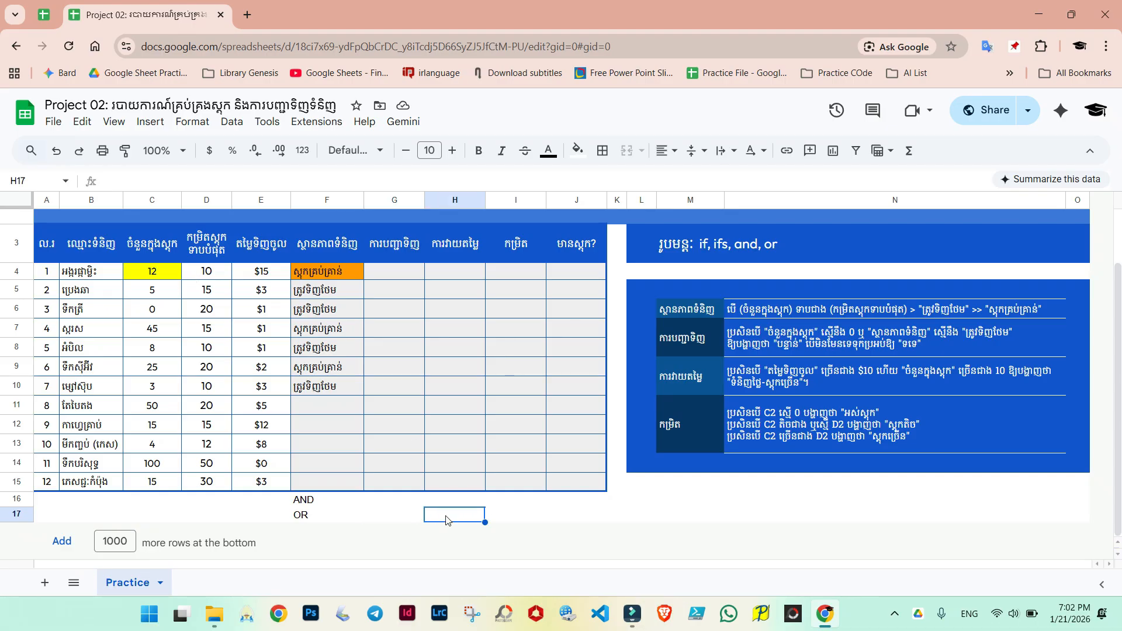
{"action": "left_click", "coordinate": [348, 520]}
{"action": "left_click", "coordinate": [393, 522]}
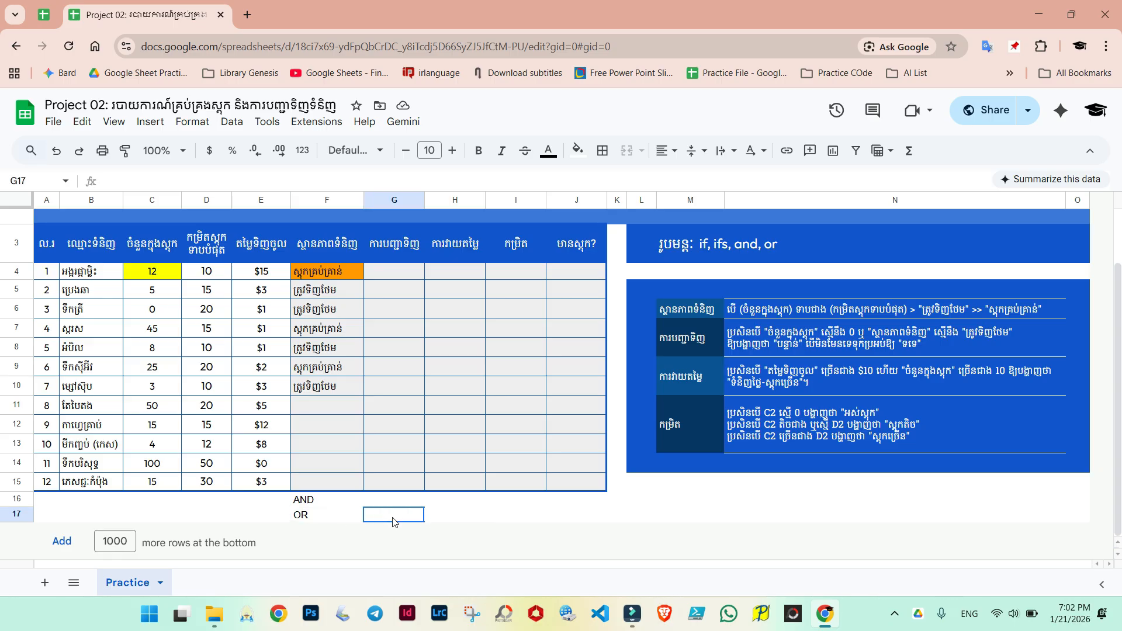
{"action": "left_click", "coordinate": [321, 506]}
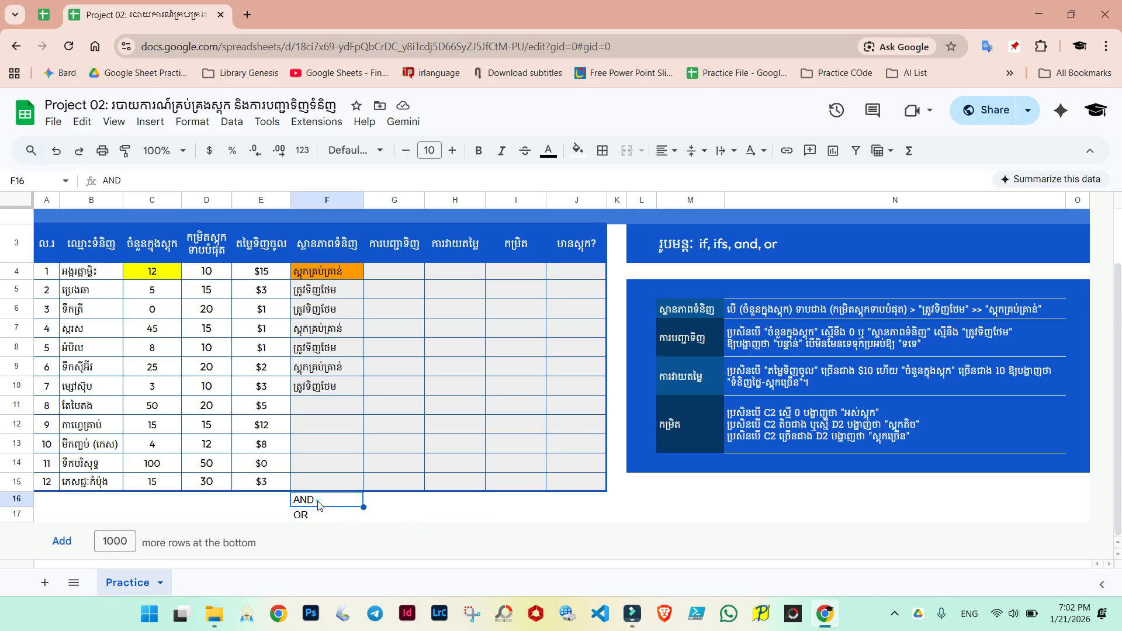
{"action": "left_click", "coordinate": [391, 503]}
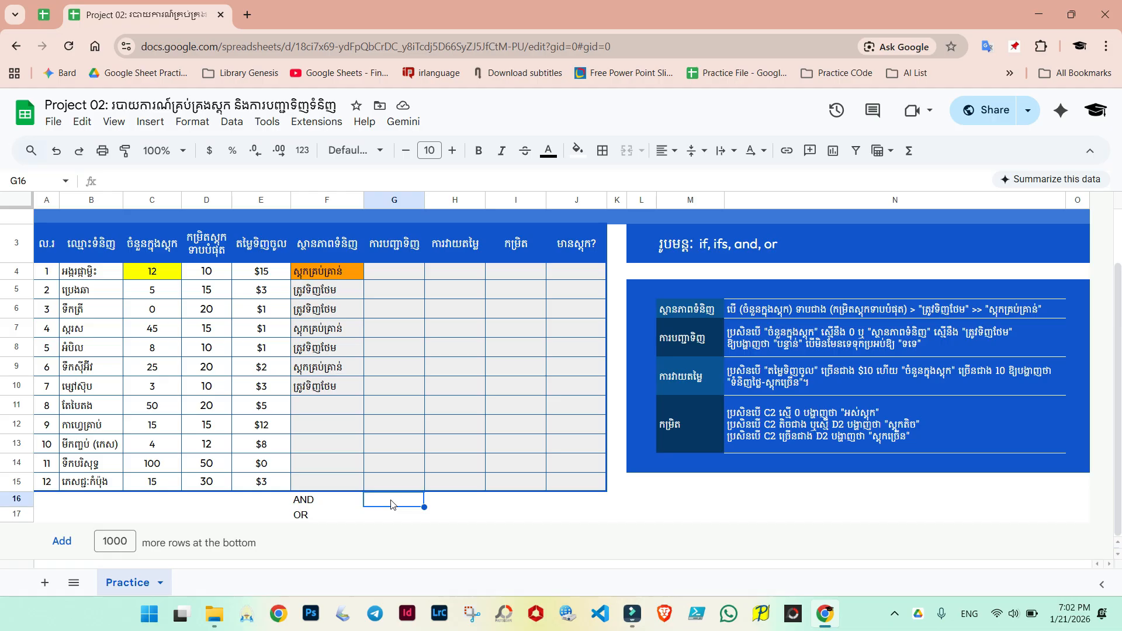
{"action": "left_click", "coordinate": [447, 501]}
{"action": "left_click", "coordinate": [389, 501]}
{"action": "left_click", "coordinate": [309, 516]}
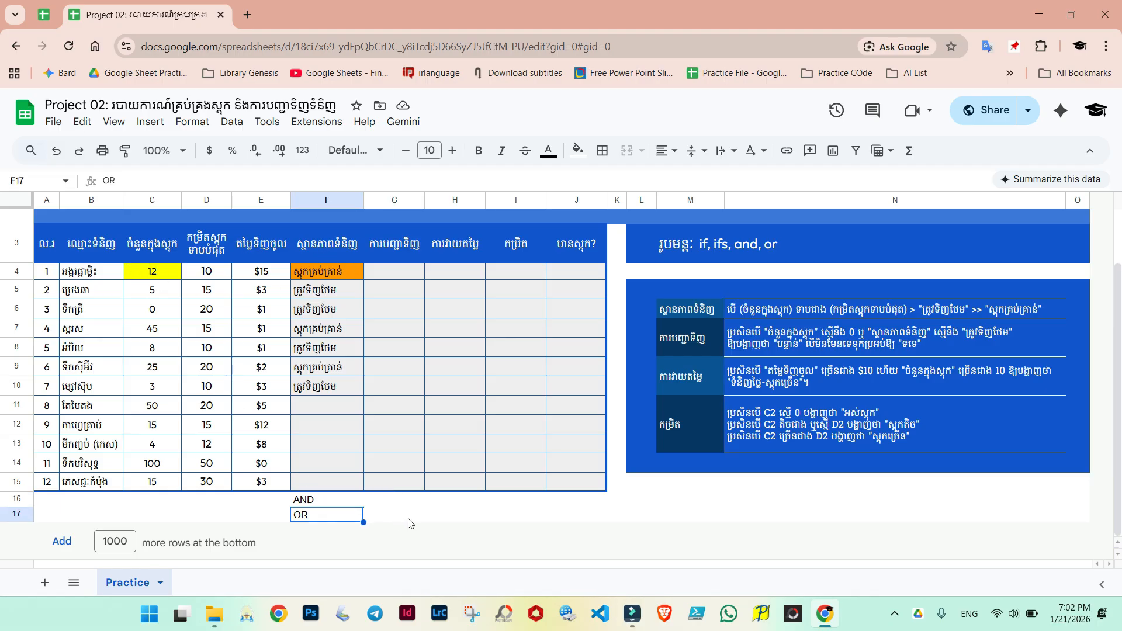
{"action": "left_click", "coordinate": [409, 517]}
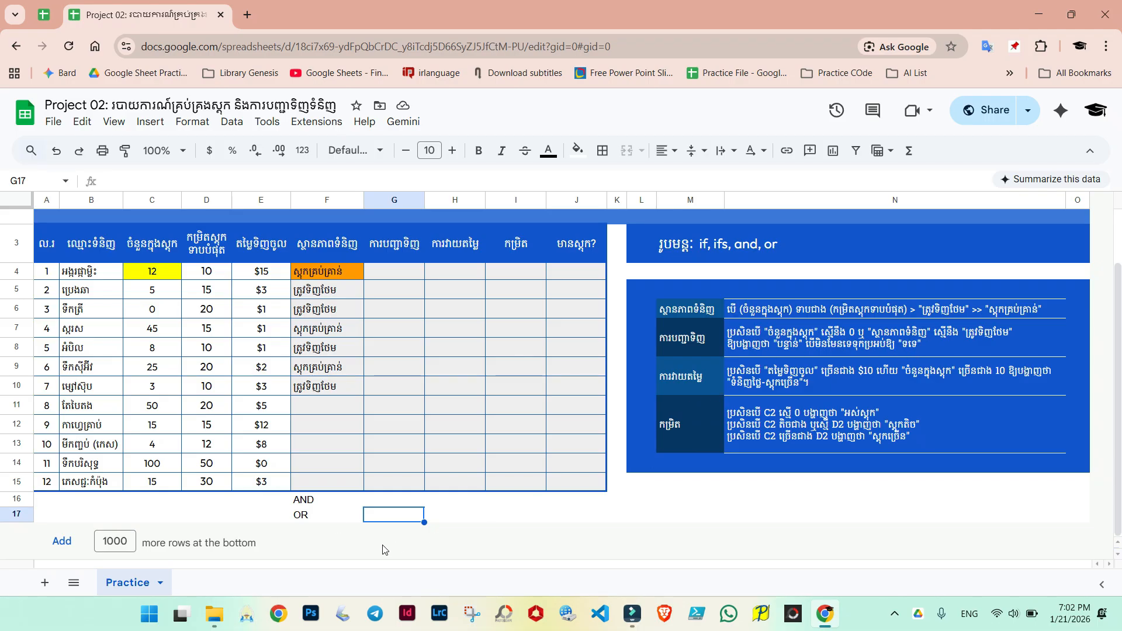
{"action": "left_click", "coordinate": [306, 518]}
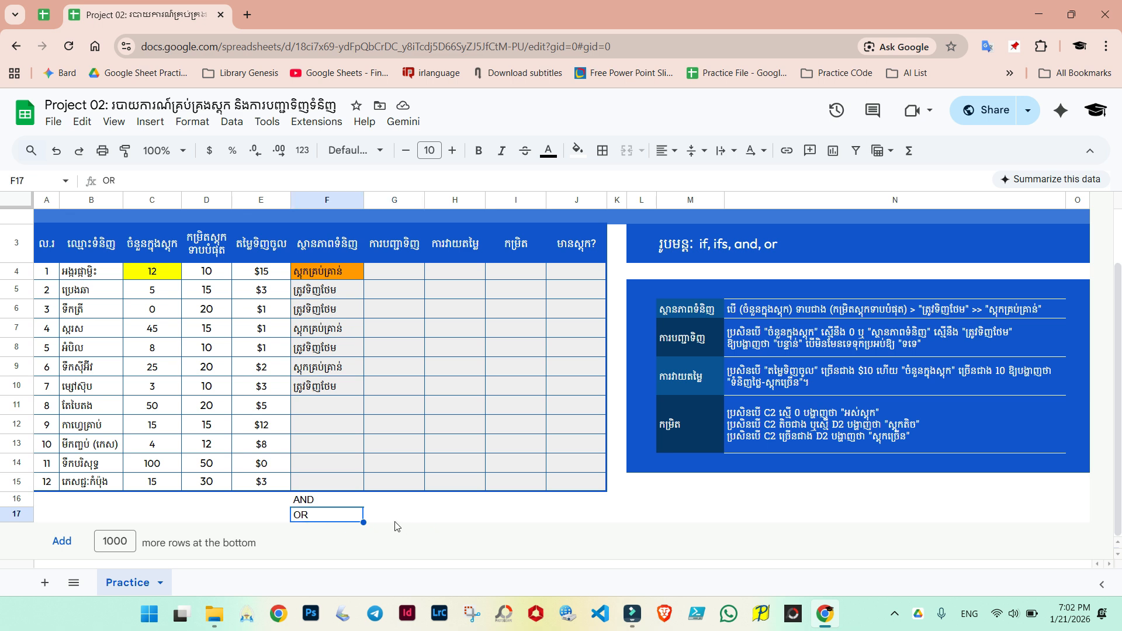
{"action": "left_click", "coordinate": [396, 520]}
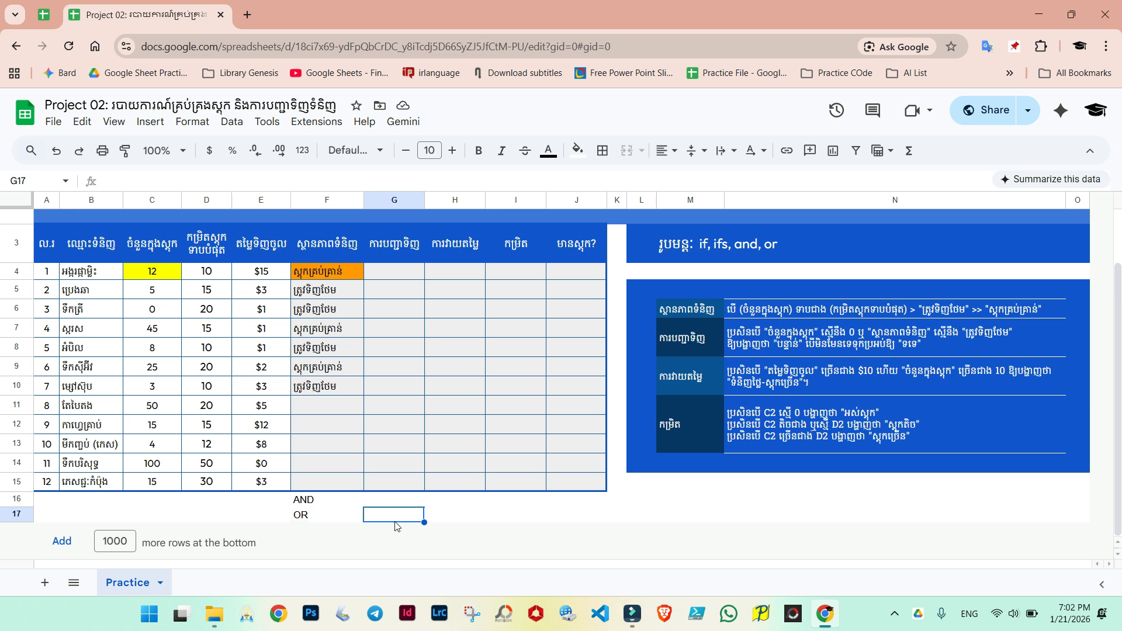
Step: In G4, start an IF formula with placeholder arguments sss, fff and gggg
{"action": "left_click", "coordinate": [386, 271]}
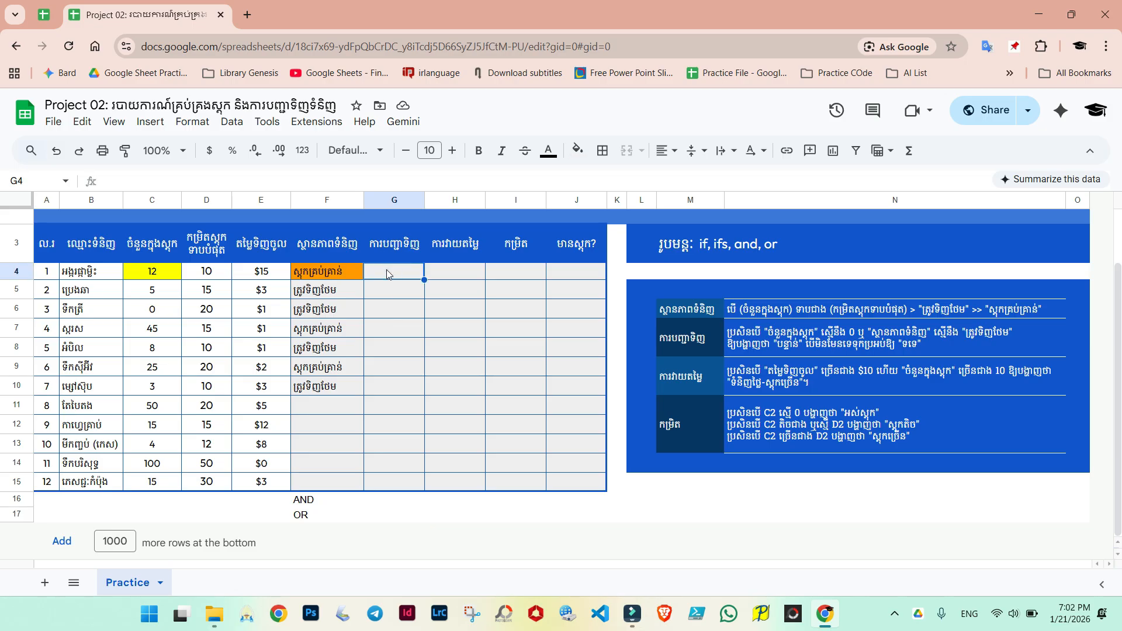
{"action": "type", "text": "="}
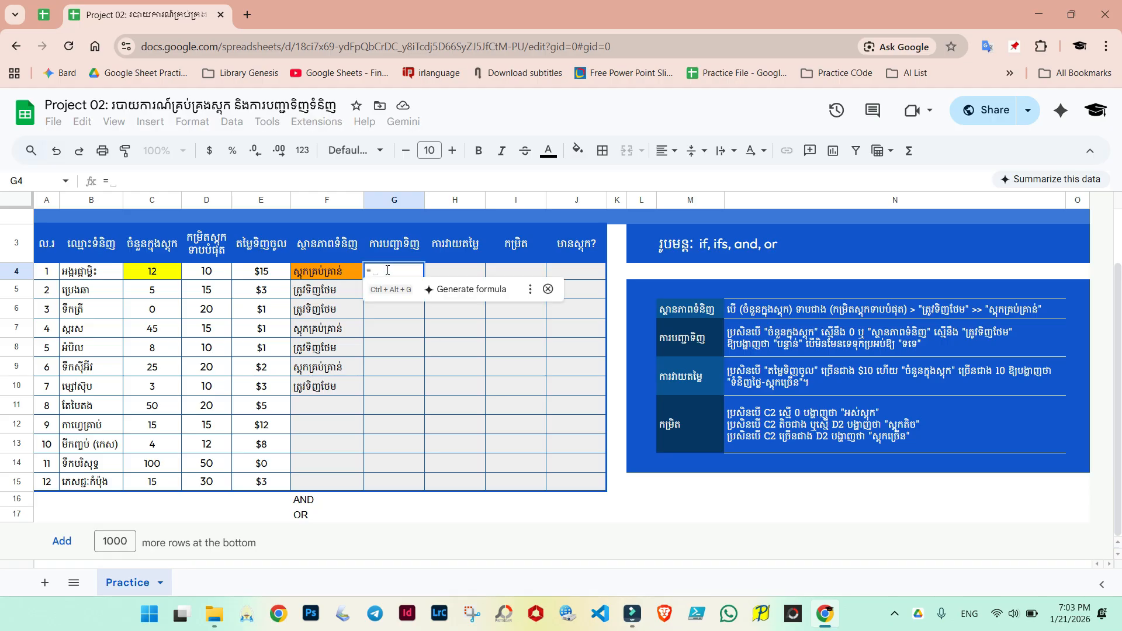
{"action": "type", "text": "if"}
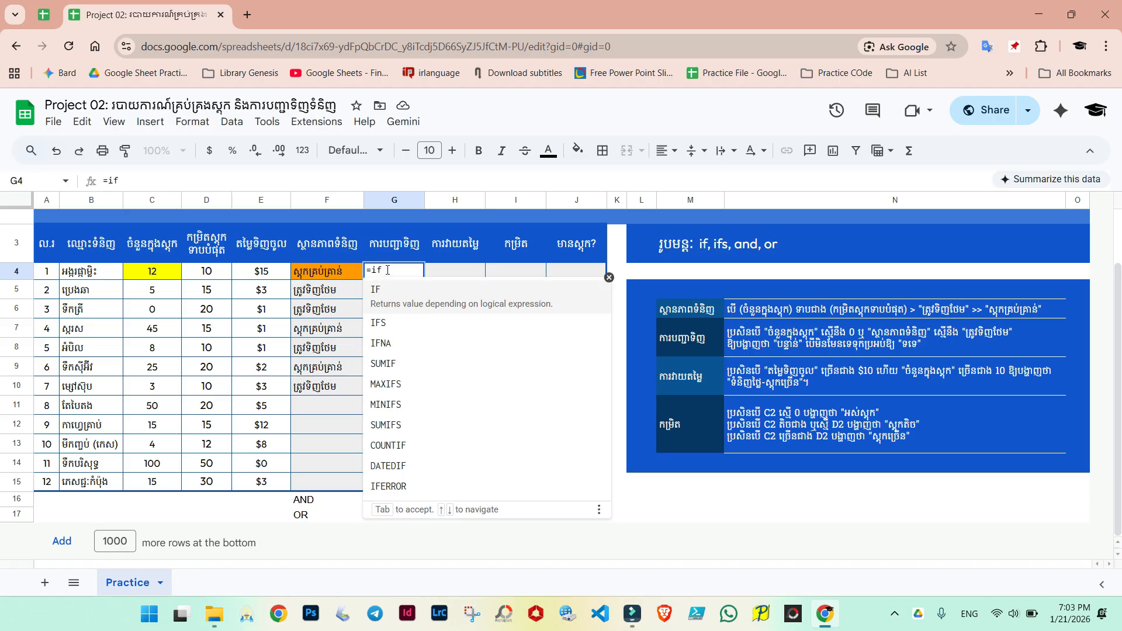
{"action": "type", "text": "("}
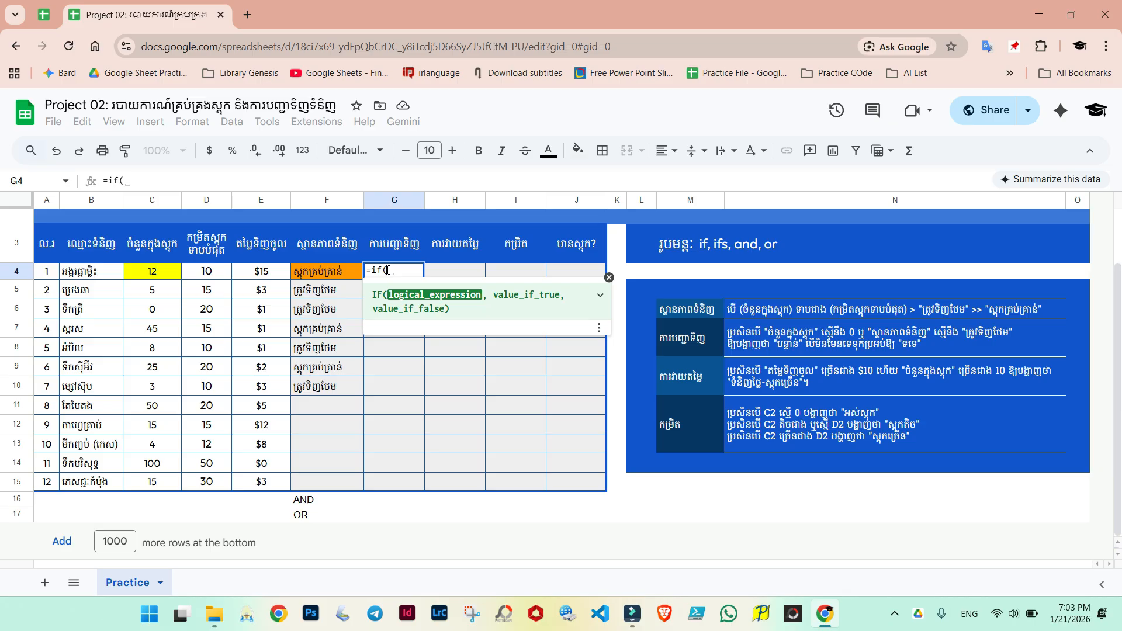
{"action": "type", "text": "sss"}
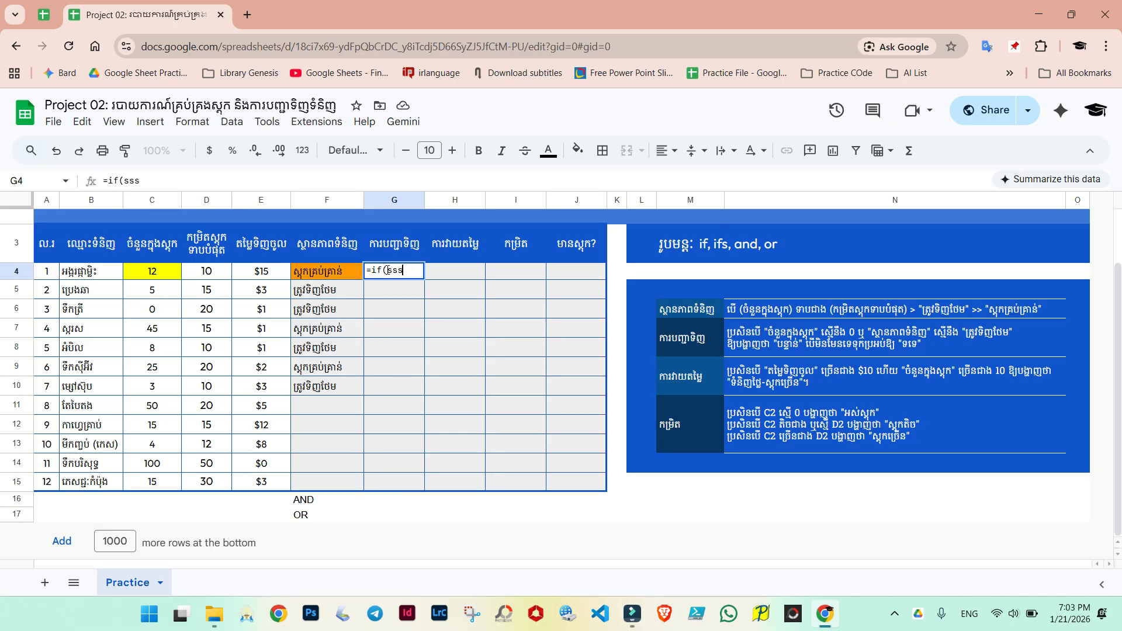
{"action": "type", "text": ",fff,"}
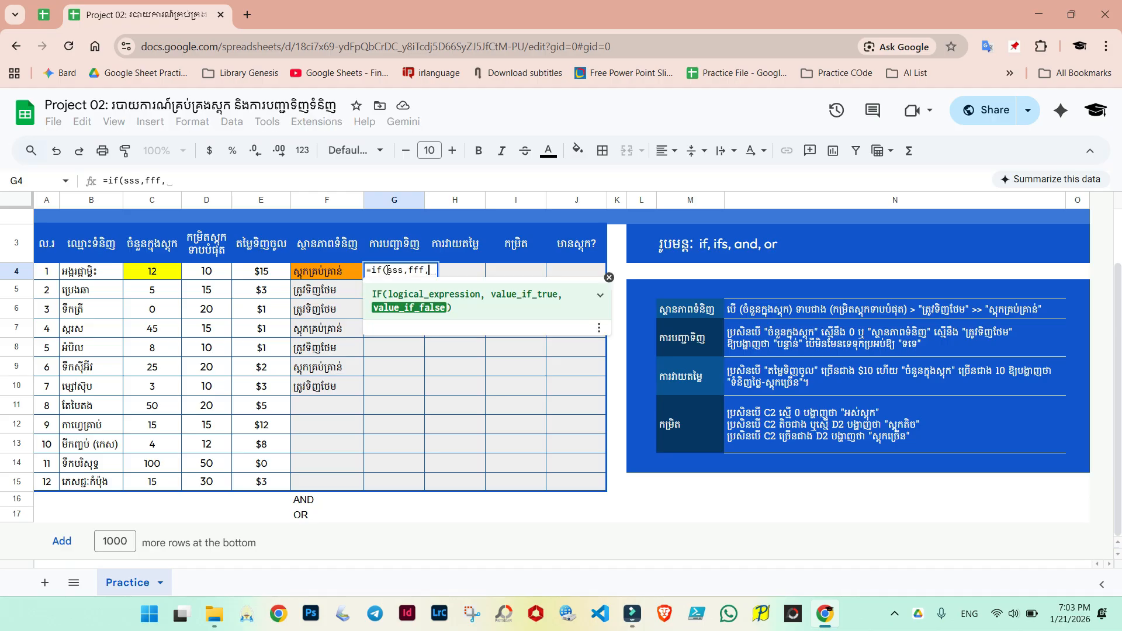
{"action": "type", "text": "gggg"}
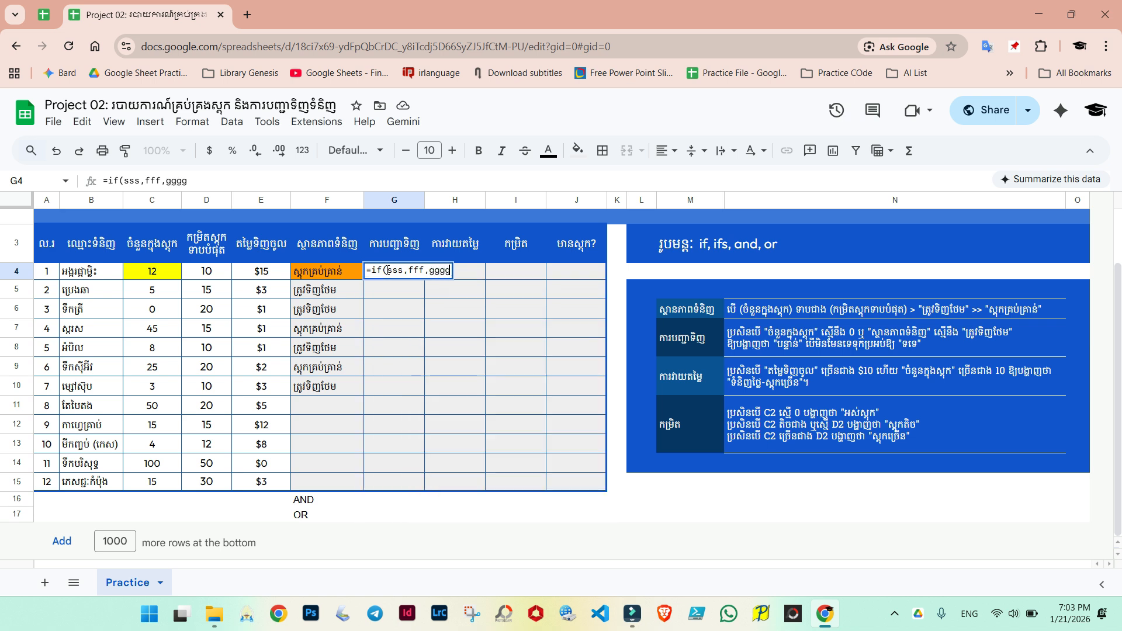
{"action": "type", "text": ")"}
Step: In G4's IF formula, replace the first placeholder with the condition OR(C4=0,F4="ត្រូវទិញថែម")
{"action": "left_click_drag", "start_coordinate": [387, 269], "coordinate": [405, 270]}
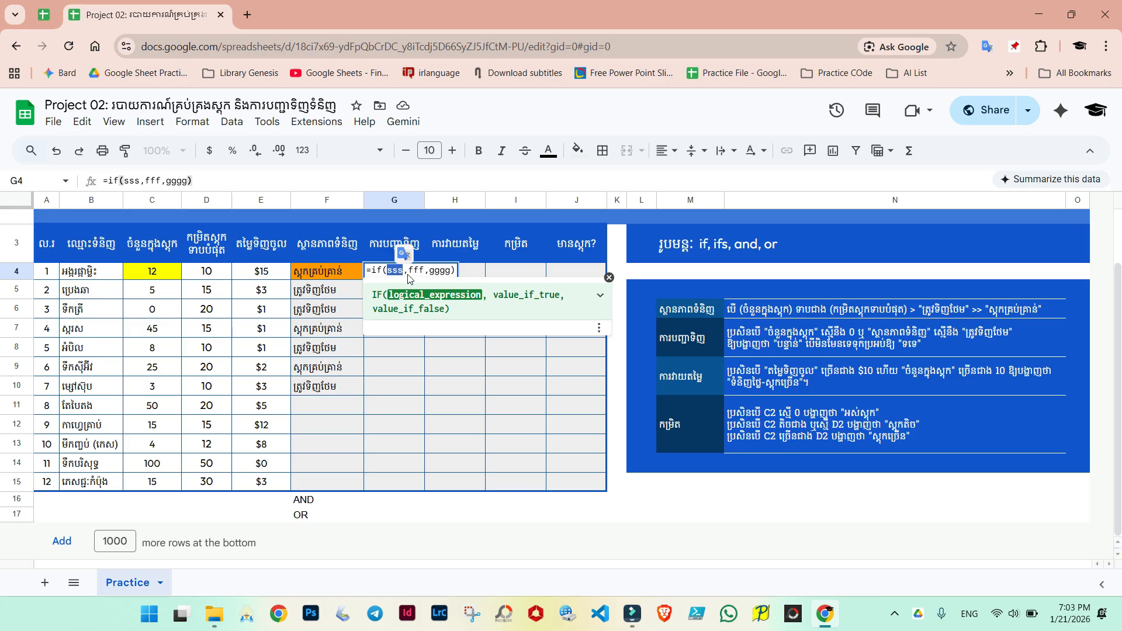
{"action": "type", "text": "OR"}
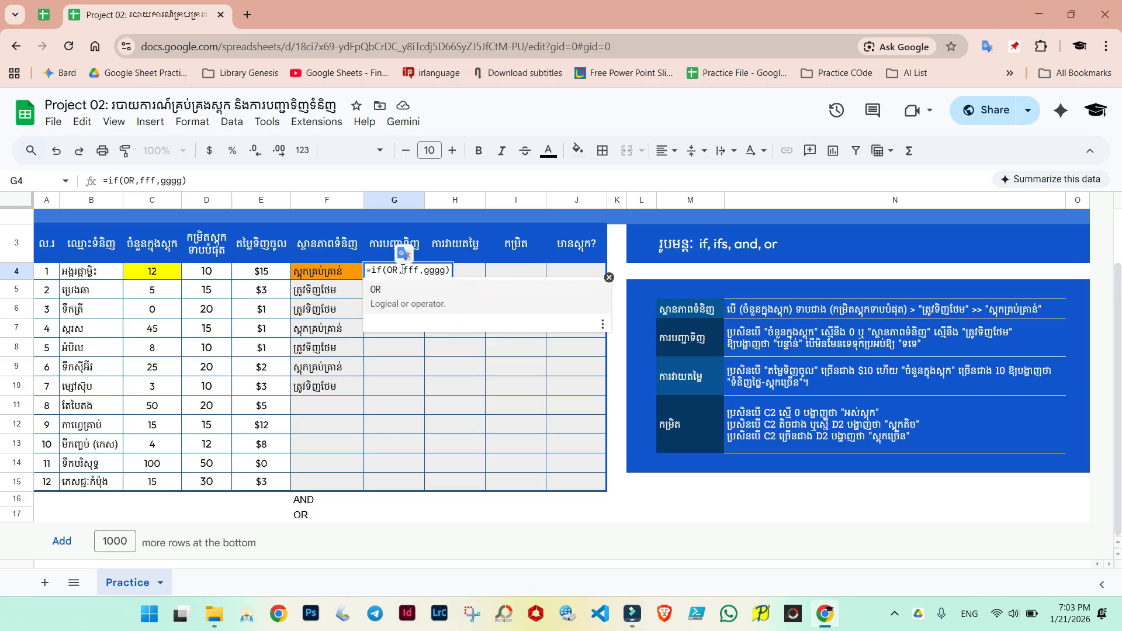
{"action": "type", "text": "()"}
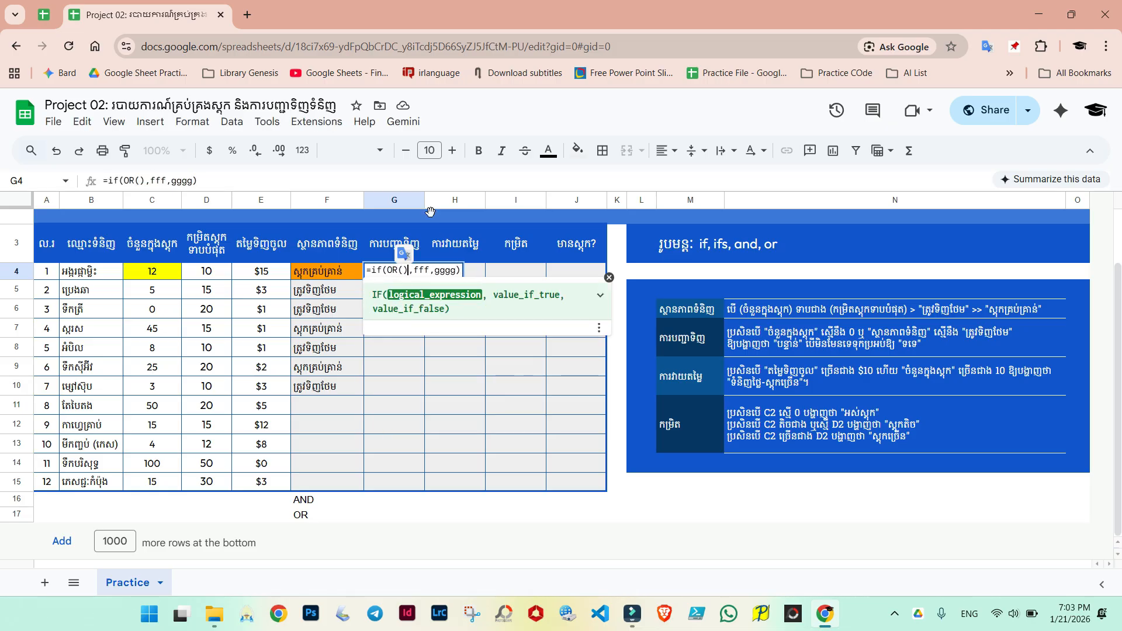
{"action": "left_click", "coordinate": [403, 270]}
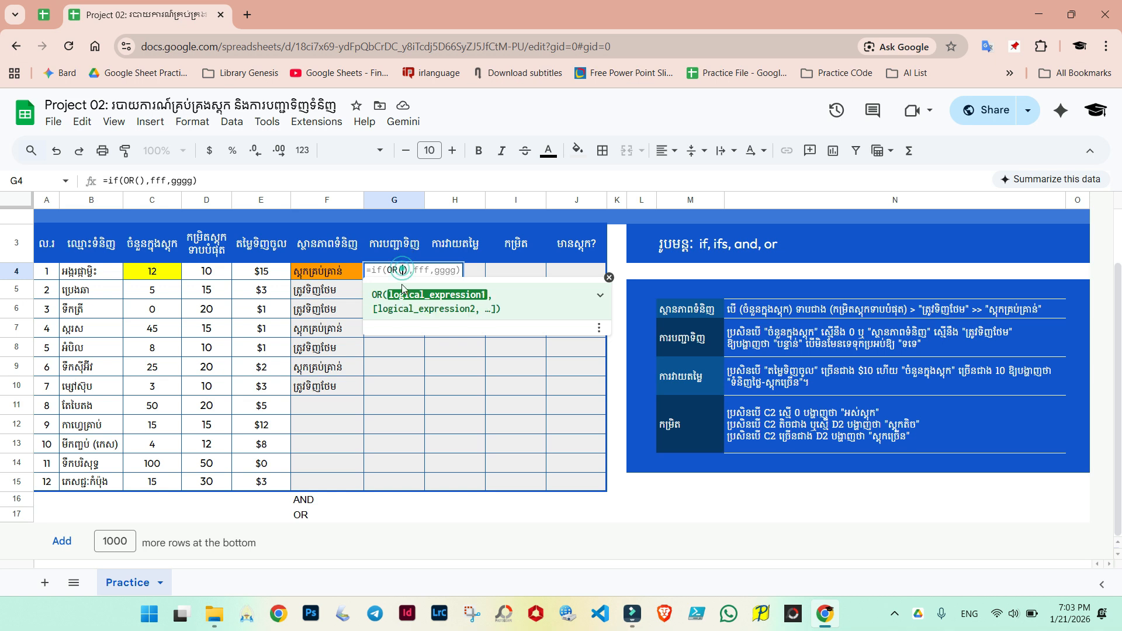
{"action": "left_click", "coordinate": [151, 275]}
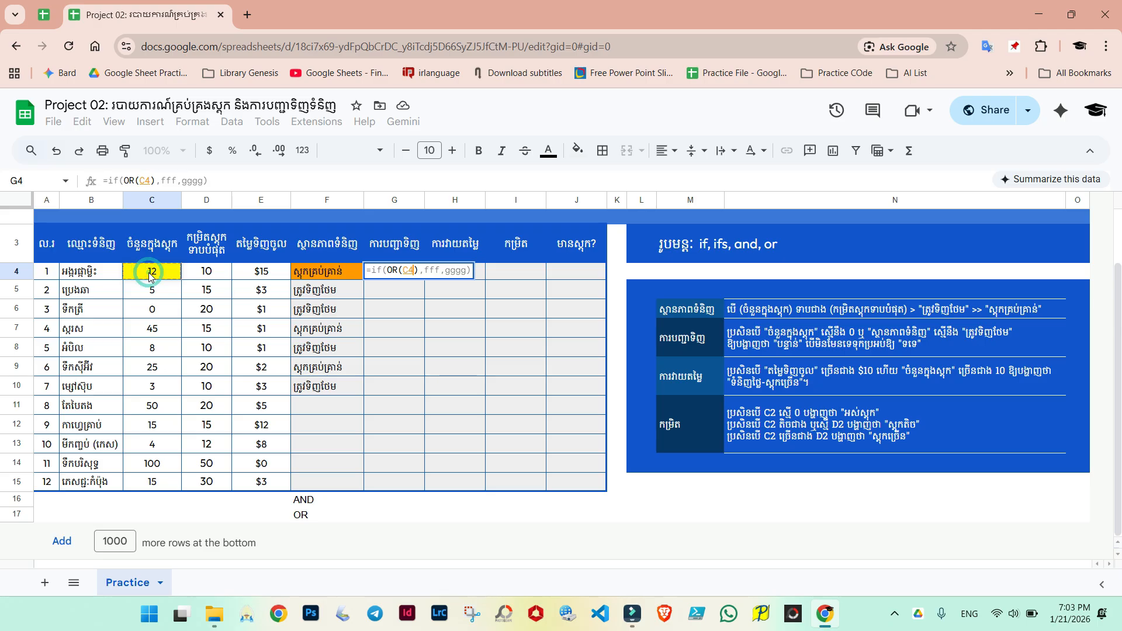
{"action": "type", "text": "="}
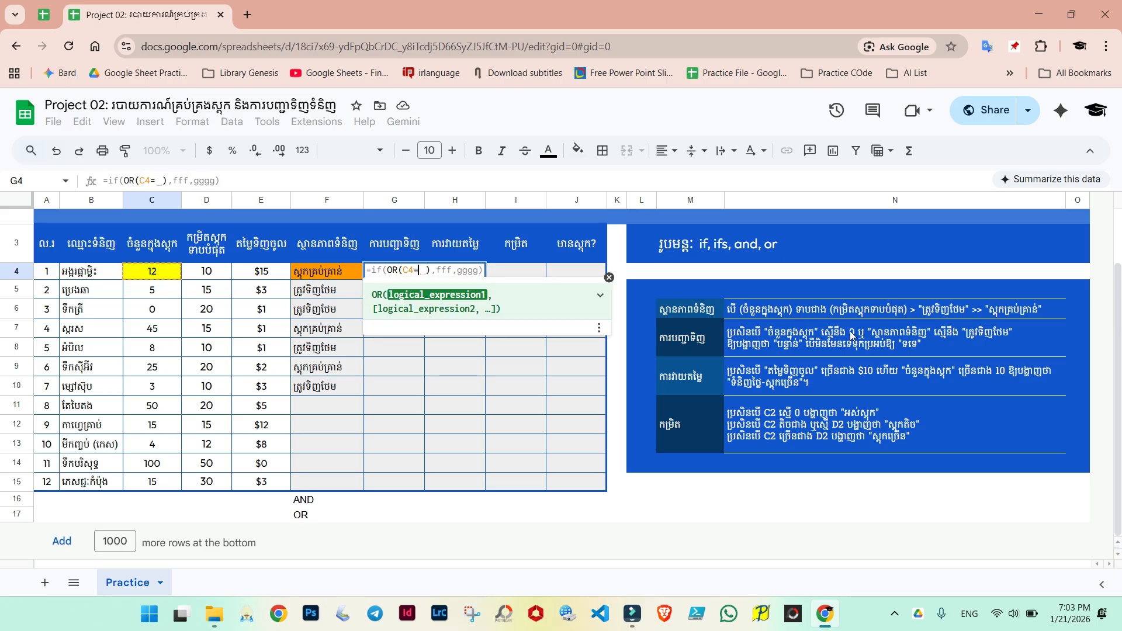
{"action": "type", "text": "0"}
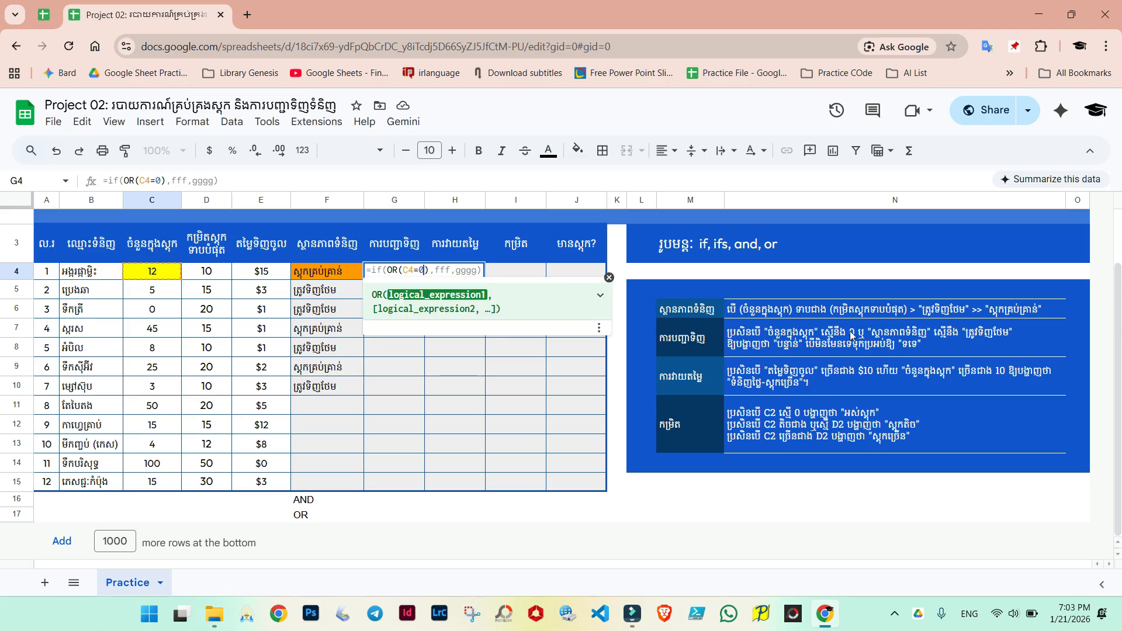
{"action": "type", "text": ","}
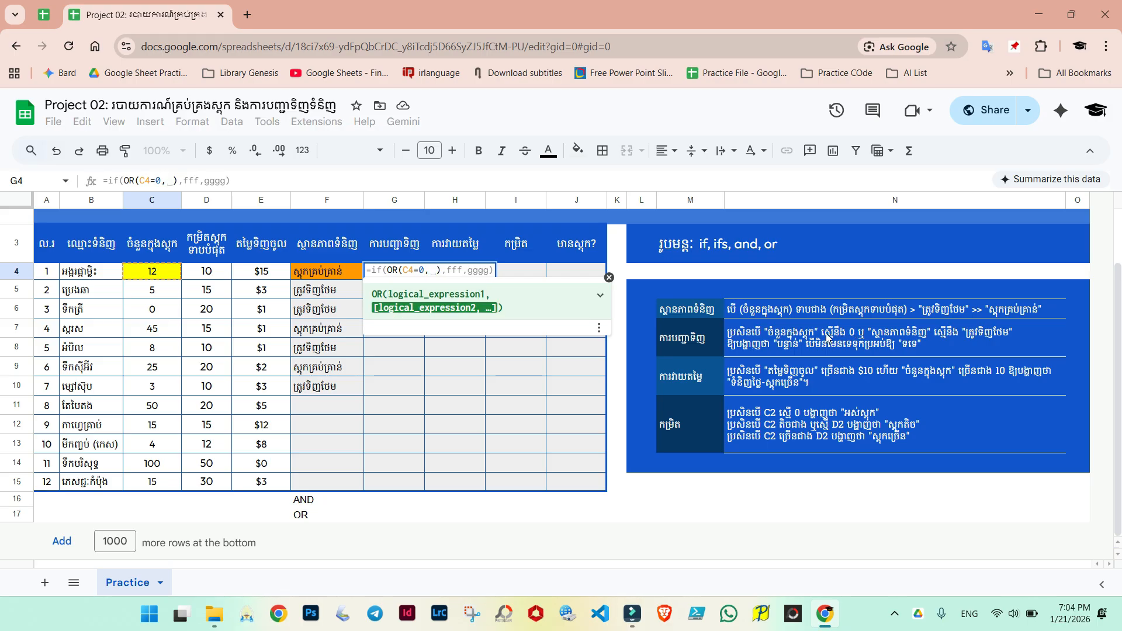
{"action": "left_click", "coordinate": [318, 273]}
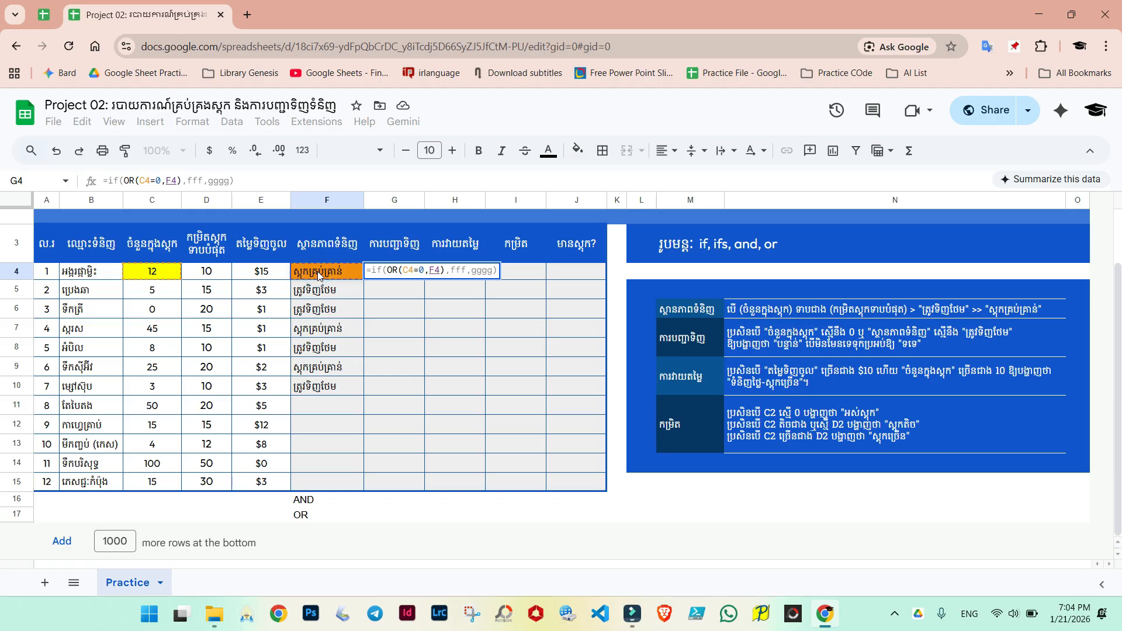
{"action": "type", "text": "="}
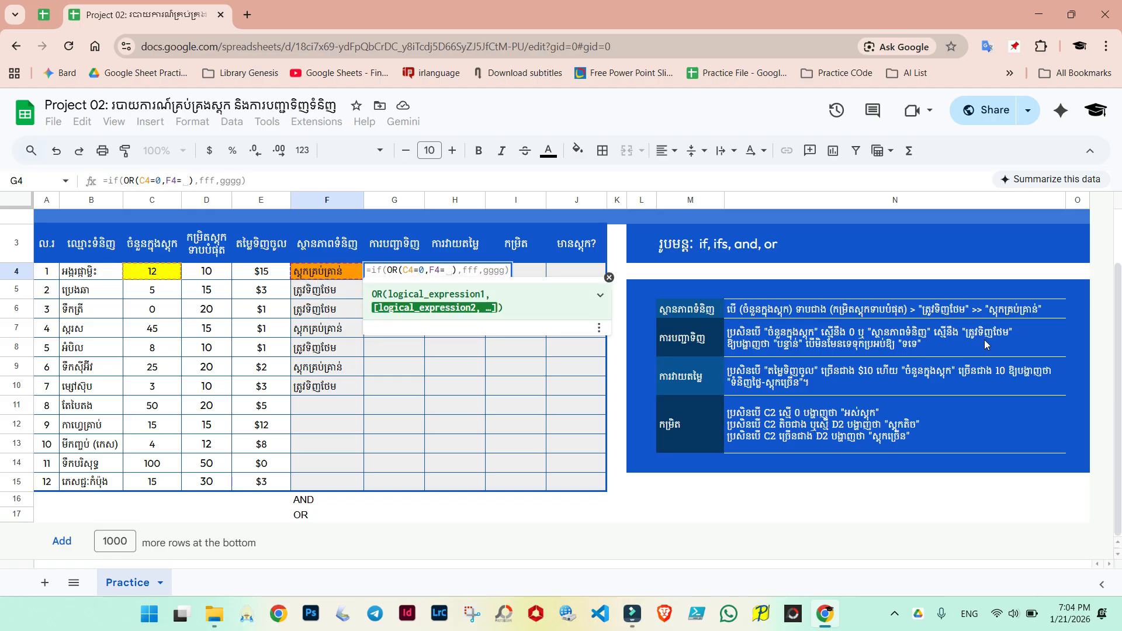
{"action": "type", "text": "\"\""}
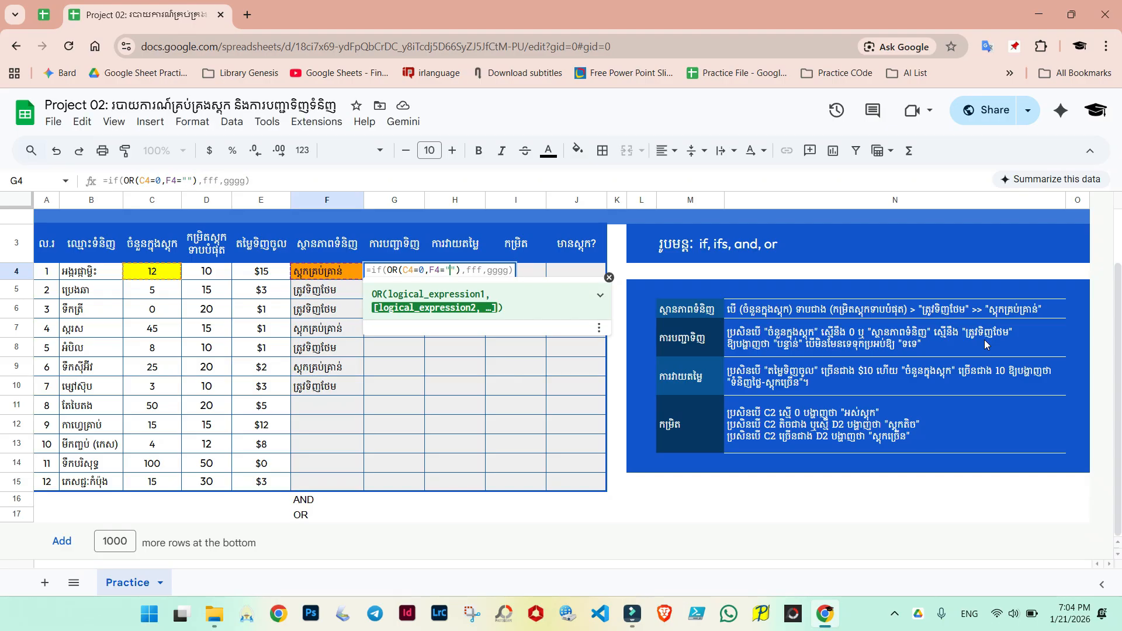
{"action": "key", "text": "alt+shift"}
{"action": "type", "text": "ត្រូវ"}
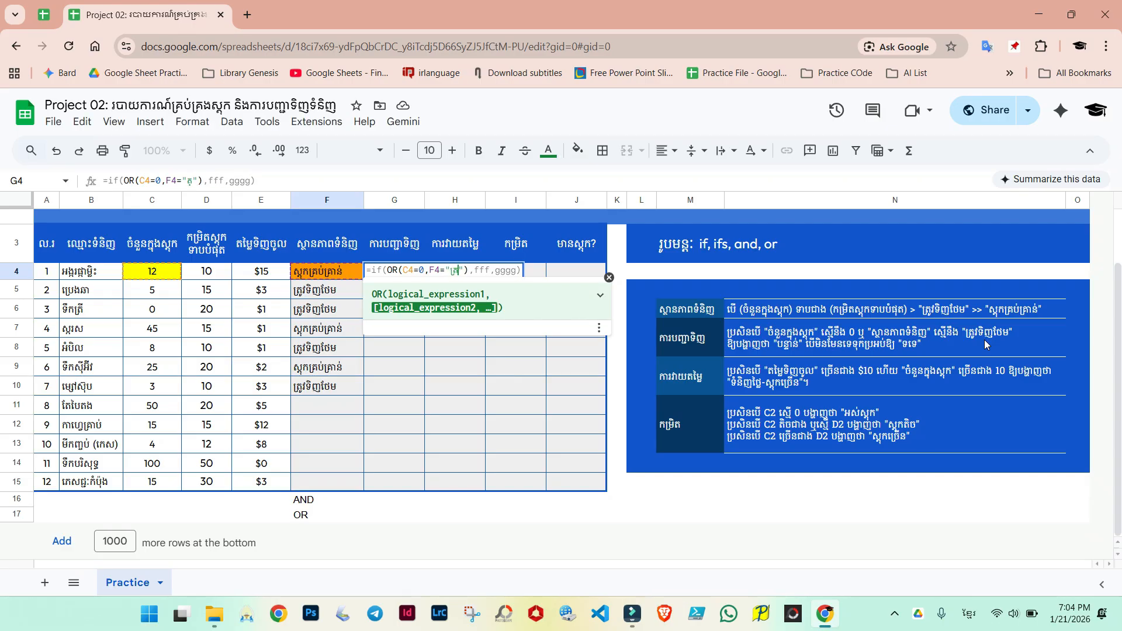
{"action": "type", "text": "ថែម"}
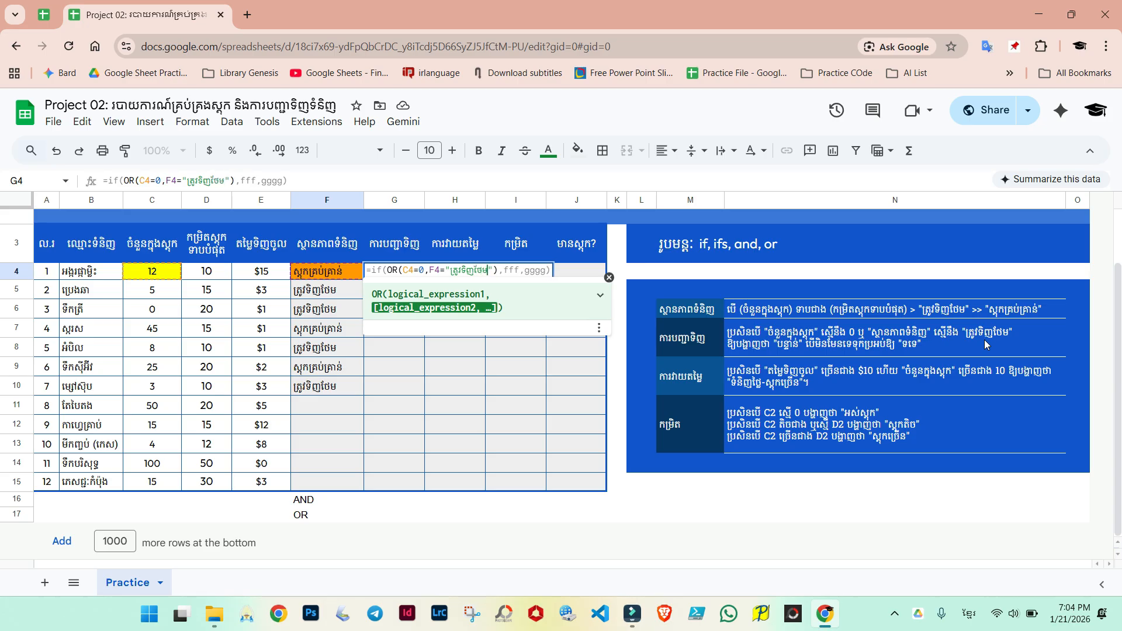
Step: Replace the fff placeholder with the text "បន្ទាន់" as the value if true
{"action": "left_click_drag", "start_coordinate": [388, 270], "coordinate": [497, 272]}
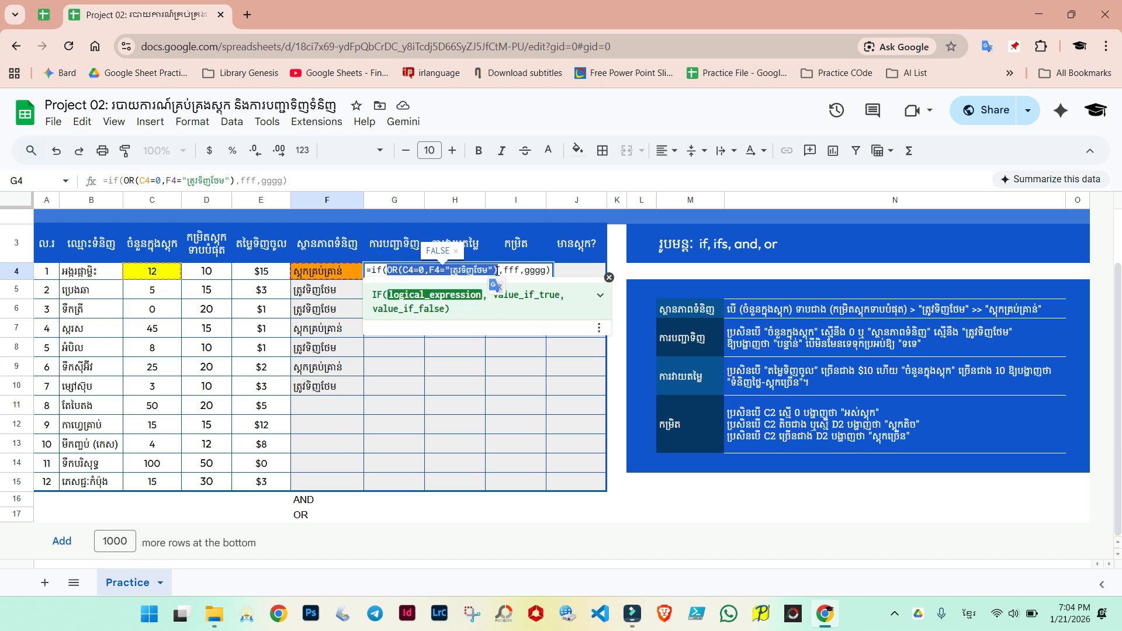
{"action": "left_click", "coordinate": [518, 270]}
{"action": "key", "text": "BackSpace"}
{"action": "key", "text": "BackSpace"}
{"action": "key", "text": "BackSpace"}
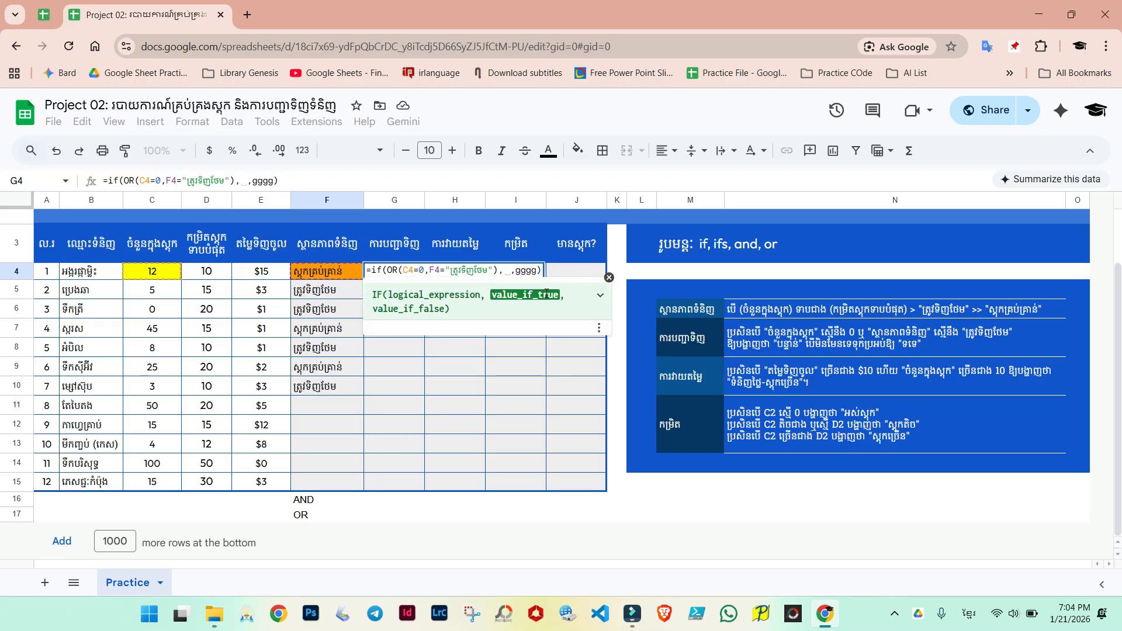
{"action": "key", "text": "alt+shift"}
{"action": "type", "text": "\"\""}
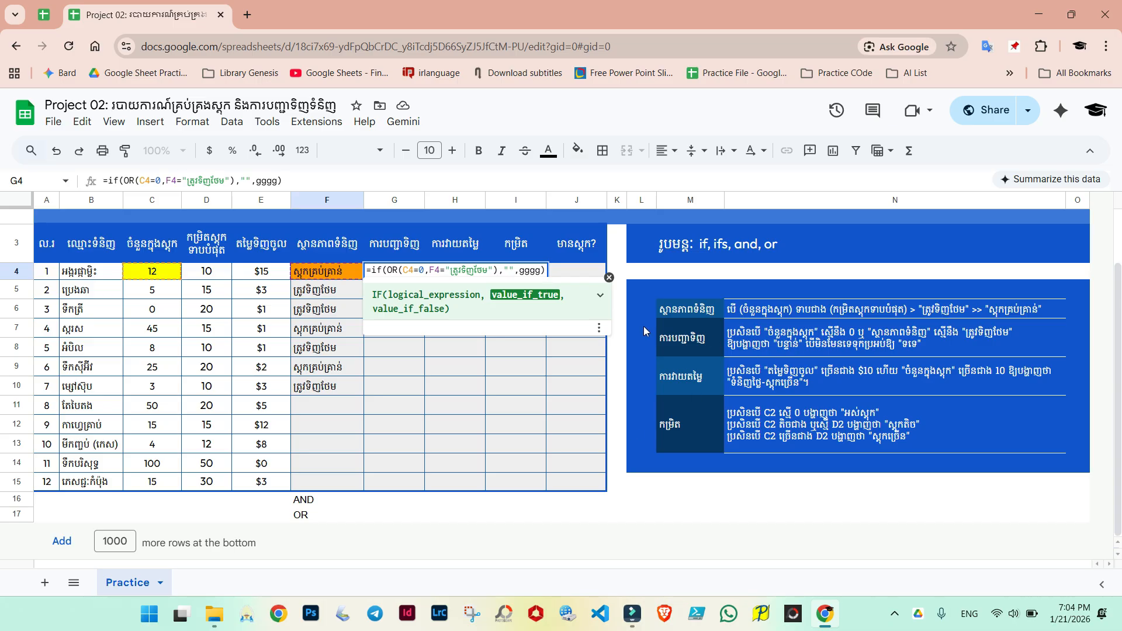
{"action": "key", "text": "alt+shift"}
{"action": "type", "text": "បន្ទាន់"}
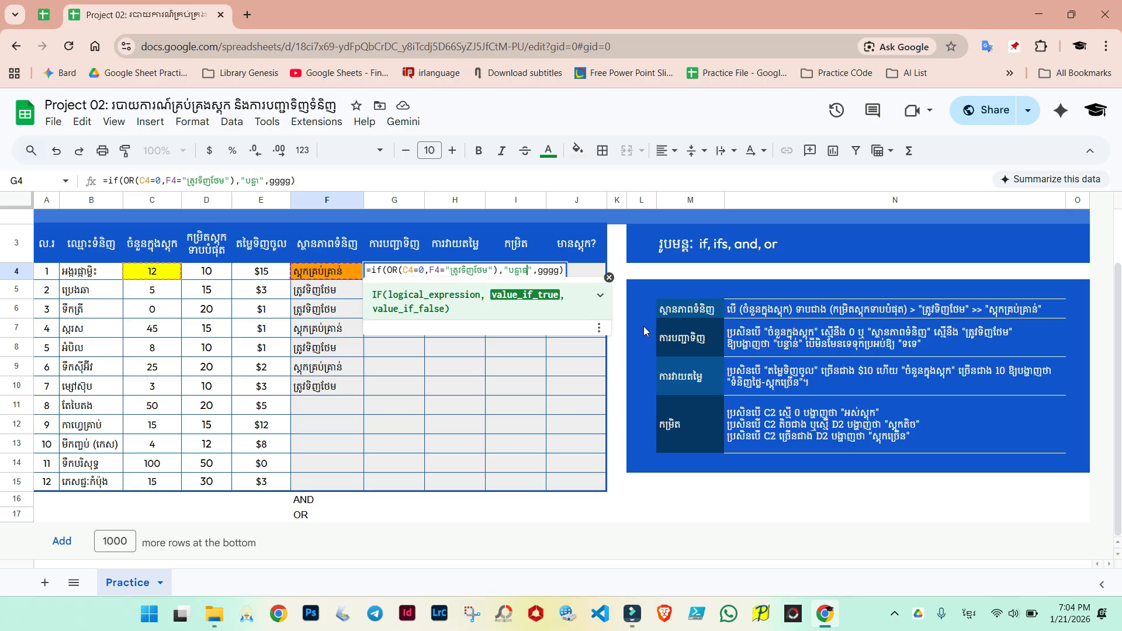
Step: Replace the gggg placeholder with an empty string "" and confirm the G4 formula
{"action": "key", "text": "alt+shift"}
{"action": "key", "text": "BackSpace"}
{"action": "key", "text": "BackSpace"}
{"action": "key", "text": "BackSpace"}
{"action": "key", "text": "BackSpace"}
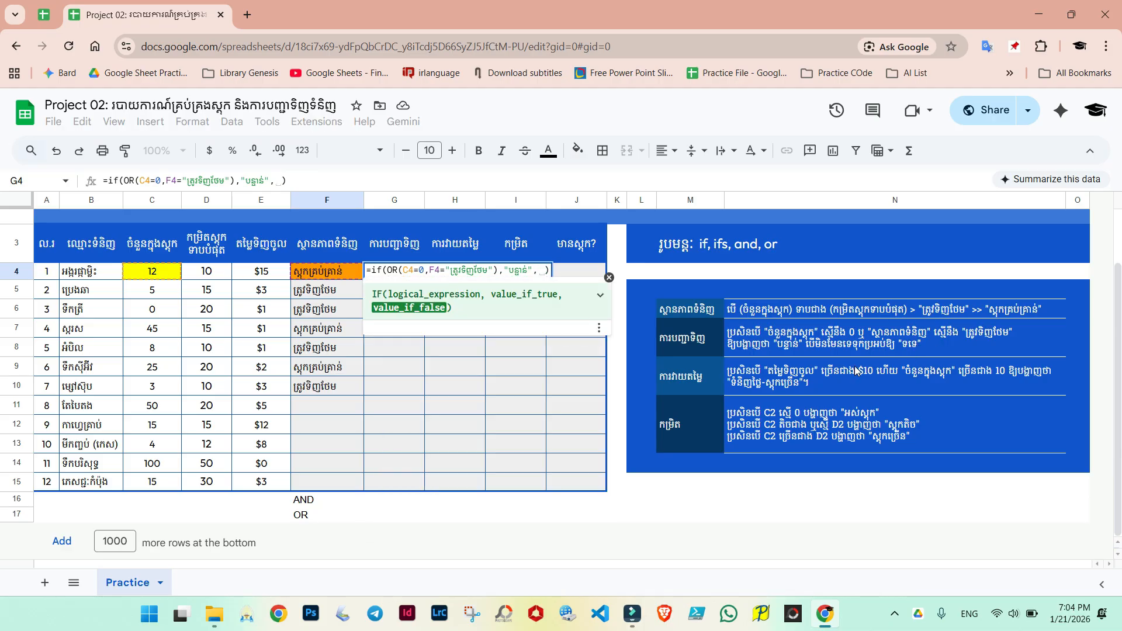
{"action": "type", "text": "\"\""}
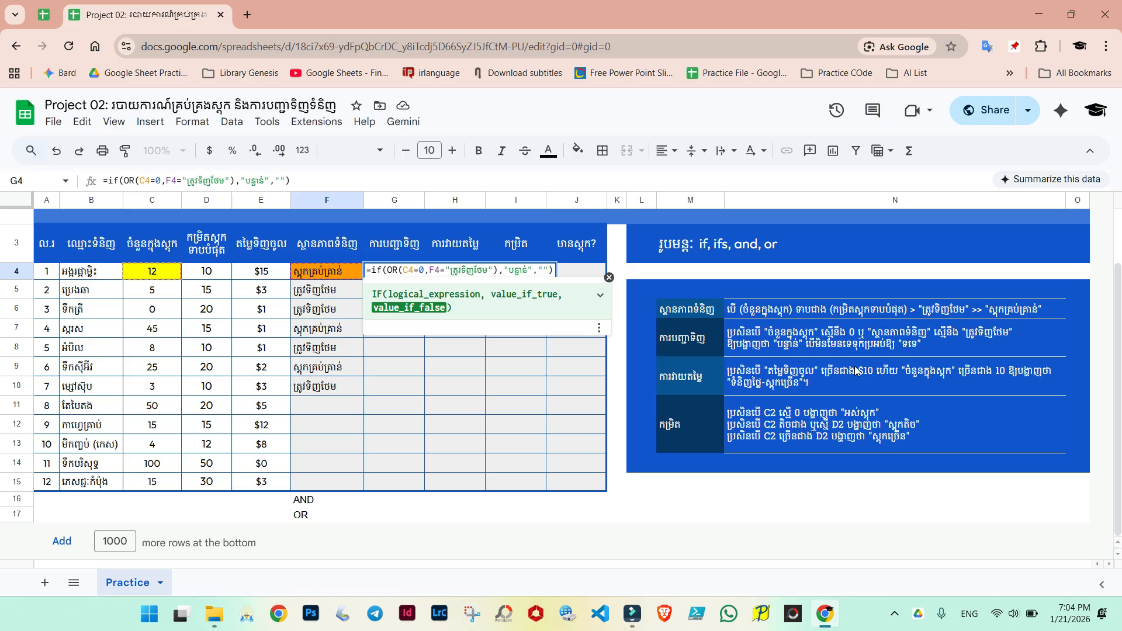
{"action": "key", "text": "Right"}
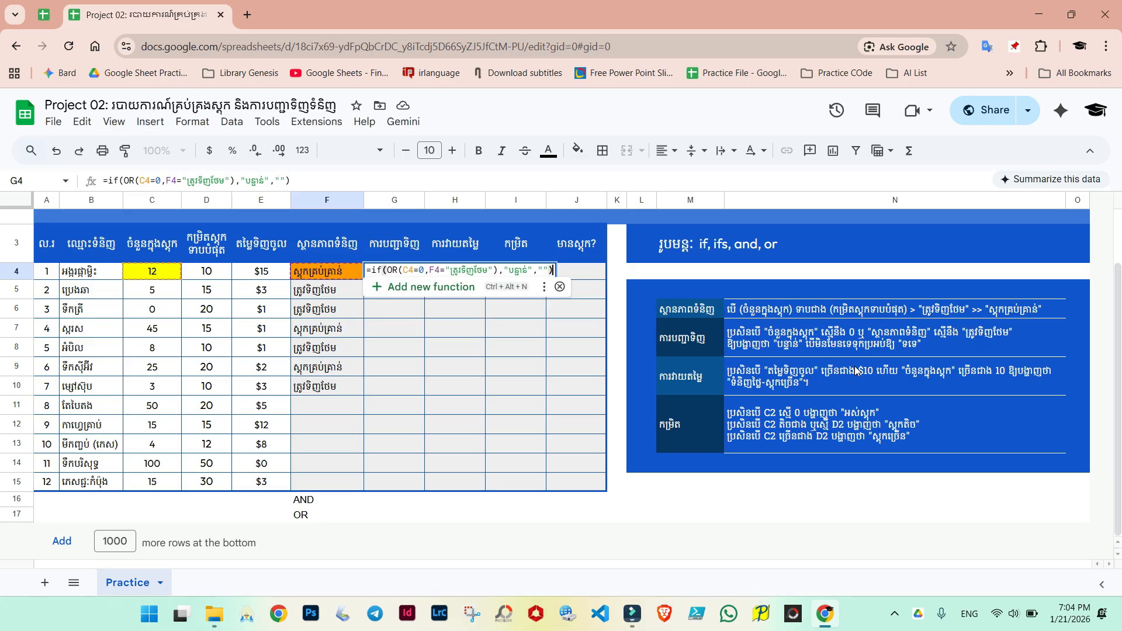
{"action": "key", "text": "Return"}
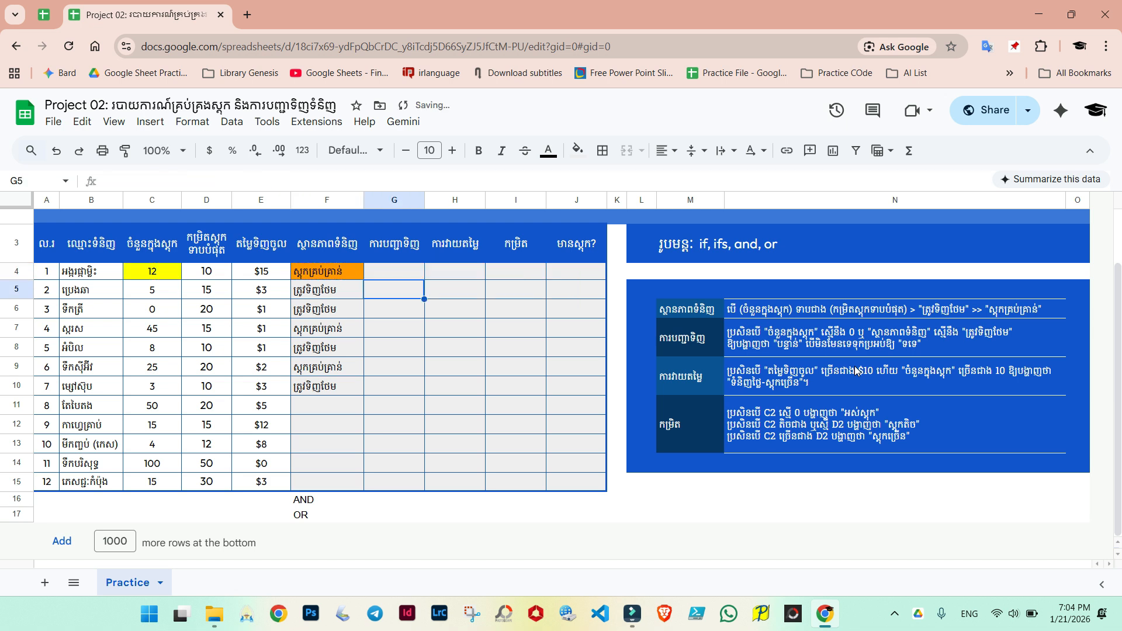
Step: Fill the G4 formula down through G12 and check row 5's formula against its stock and status cells
{"action": "left_click", "coordinate": [406, 274]}
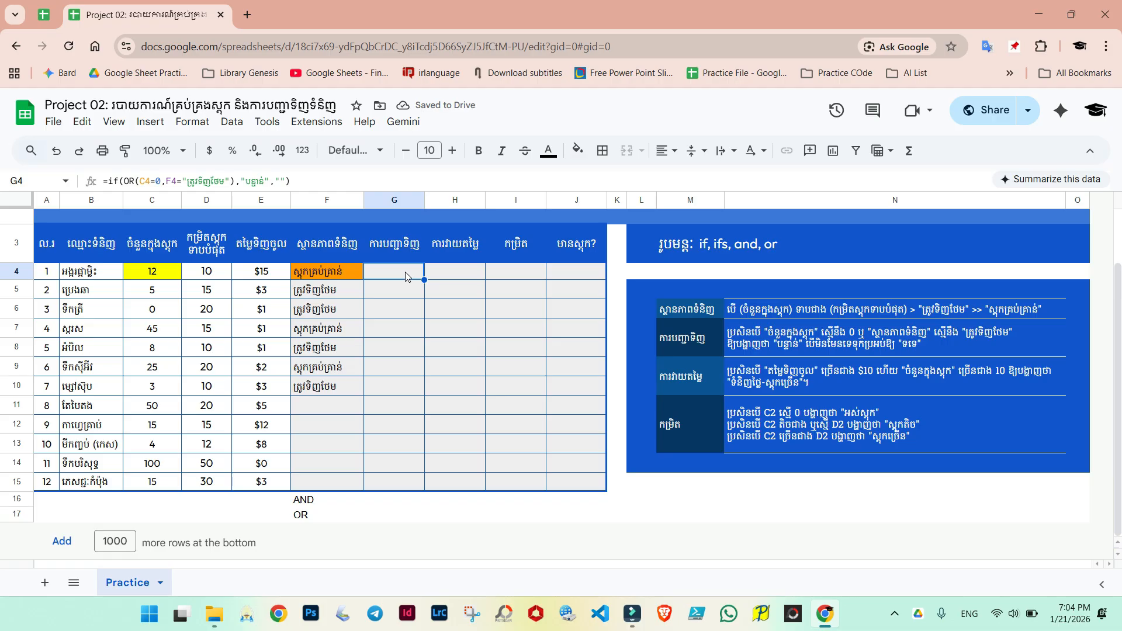
{"action": "left_click_drag", "start_coordinate": [425, 279], "coordinate": [415, 422]}
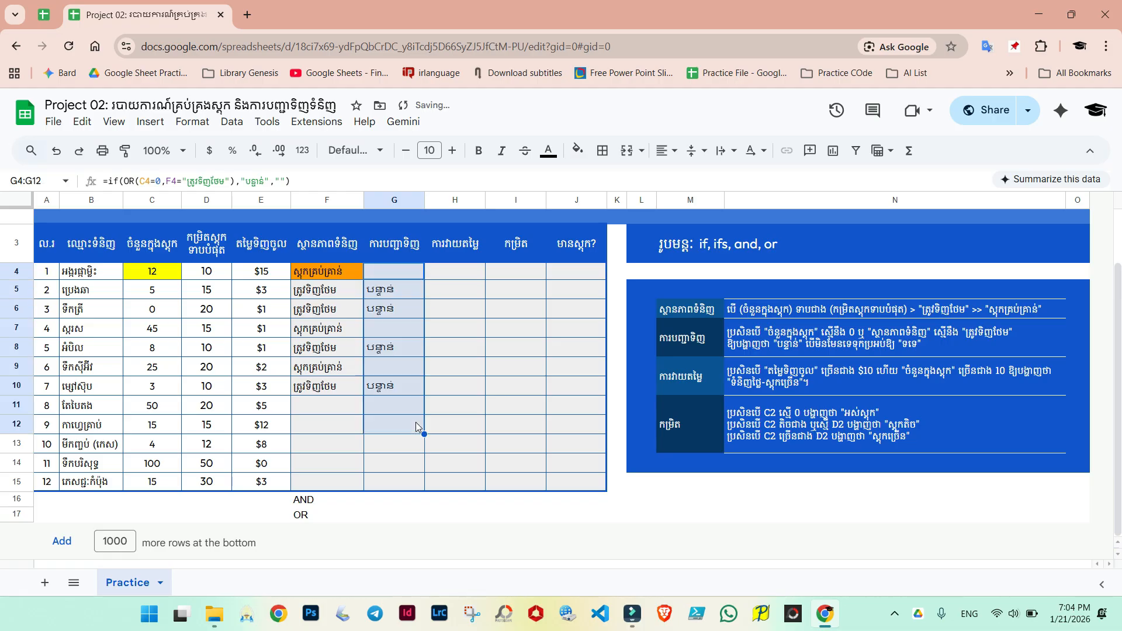
{"action": "left_click", "coordinate": [391, 292]}
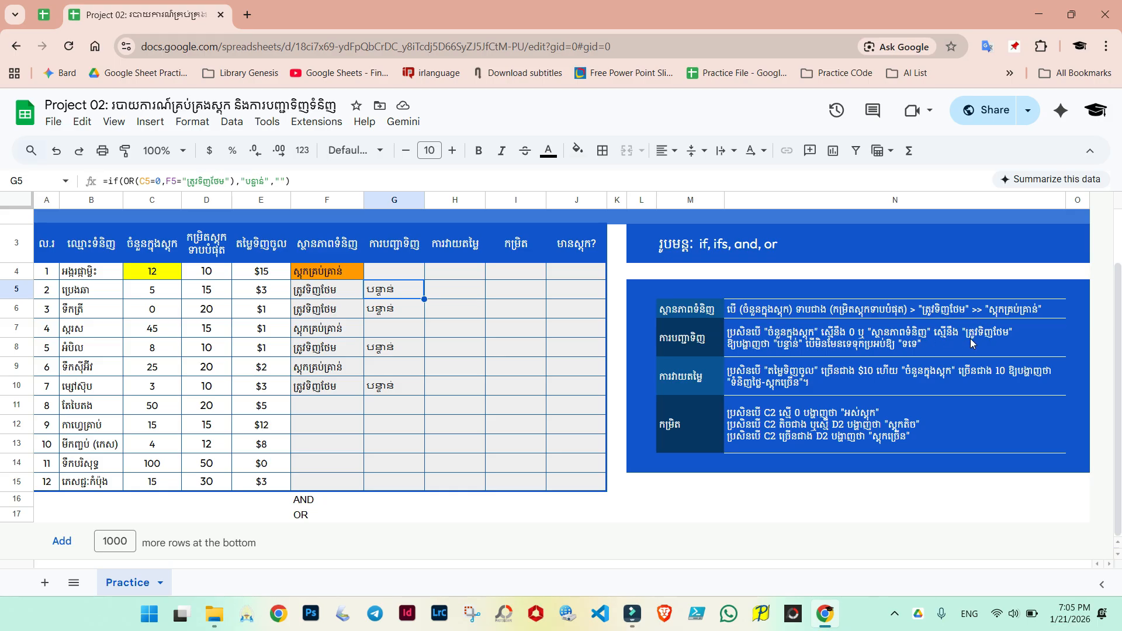
{"action": "left_click", "coordinate": [156, 299]}
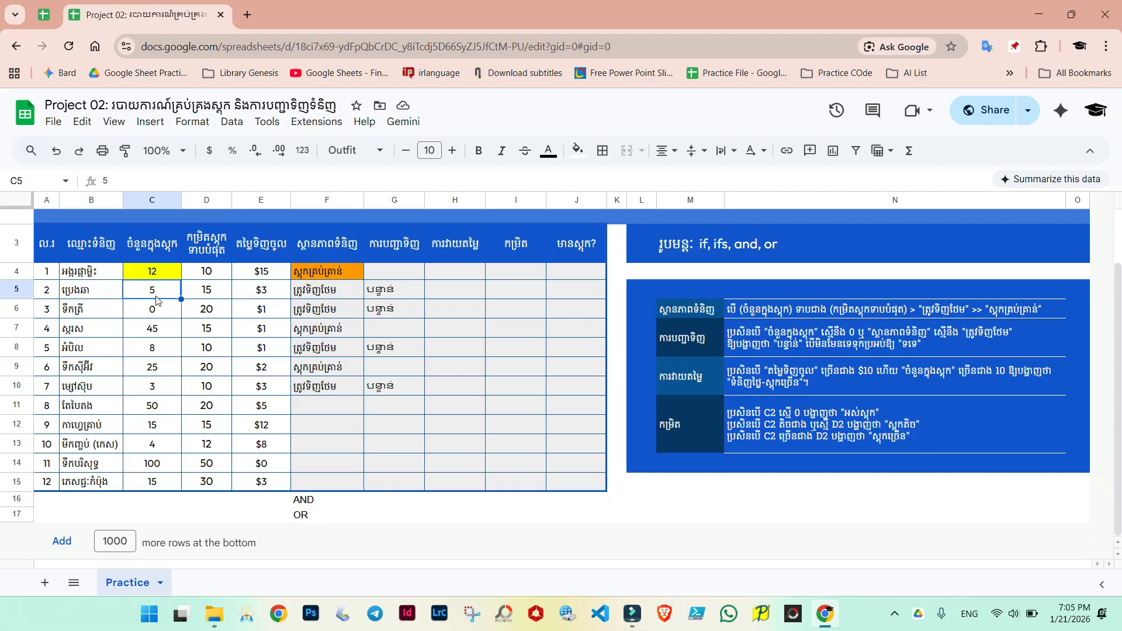
{"action": "left_click", "coordinate": [317, 295]}
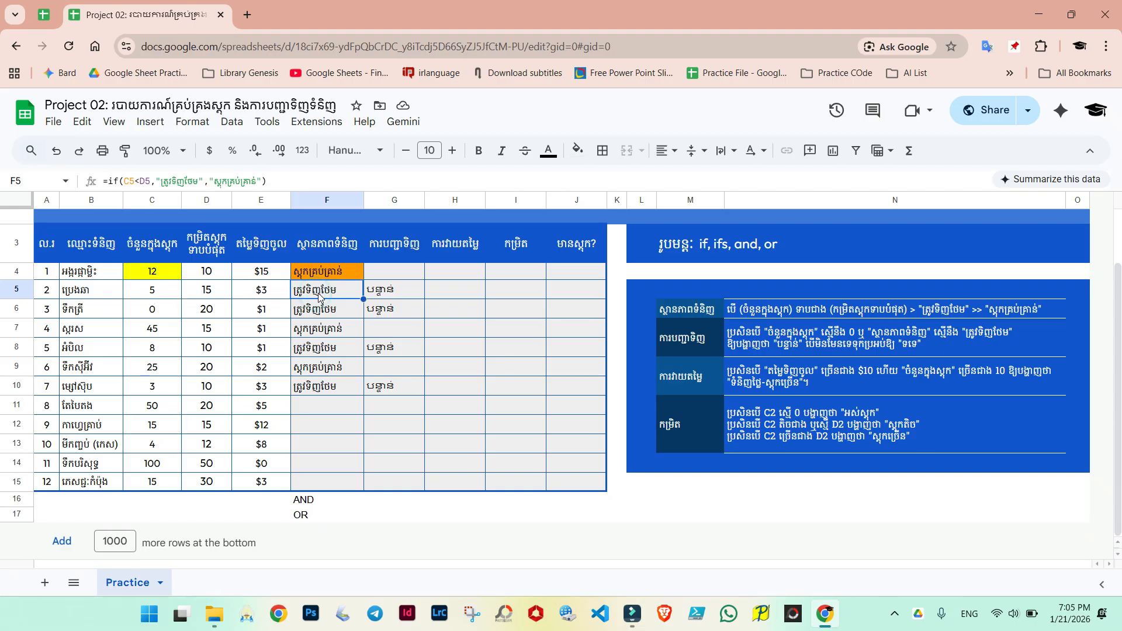
{"action": "left_click", "coordinate": [392, 293]}
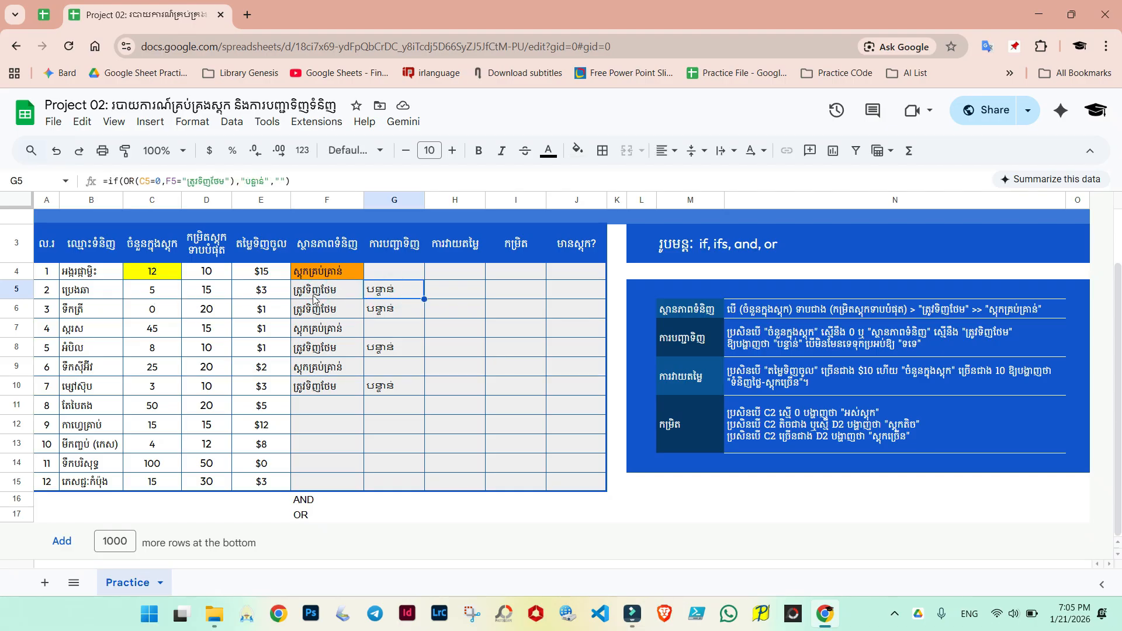
{"action": "left_click", "coordinate": [153, 296]}
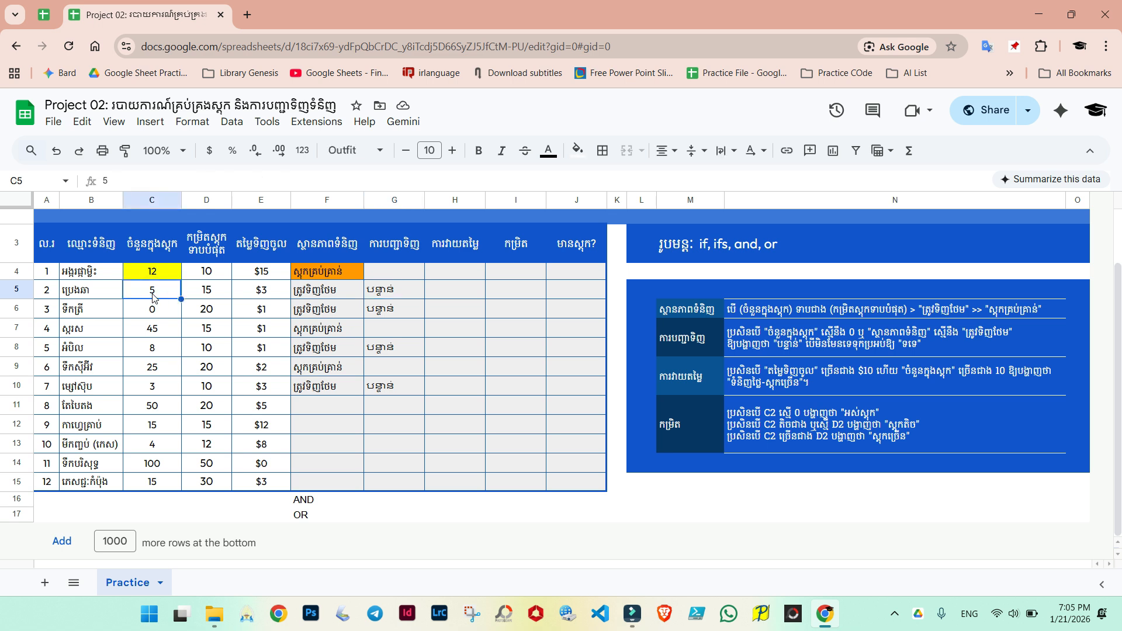
{"action": "left_click", "coordinate": [315, 294]}
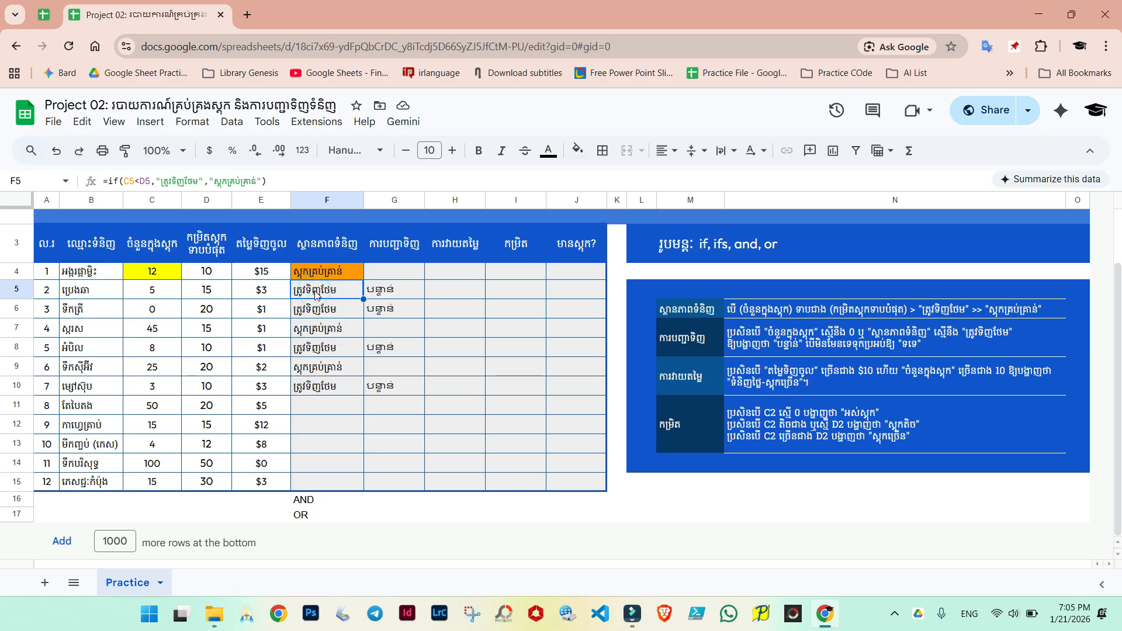
{"action": "left_click", "coordinate": [379, 294]}
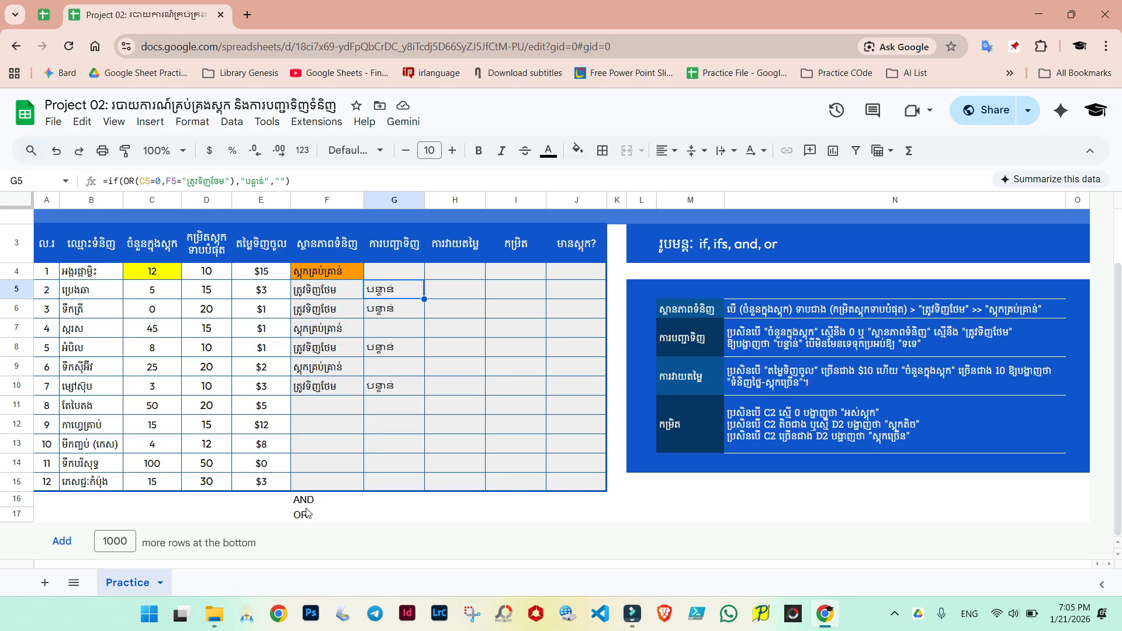
Step: Delete the AND and OR notes below the table in F16:F17
{"action": "left_click", "coordinate": [344, 516]}
{"action": "left_click", "coordinate": [393, 517]}
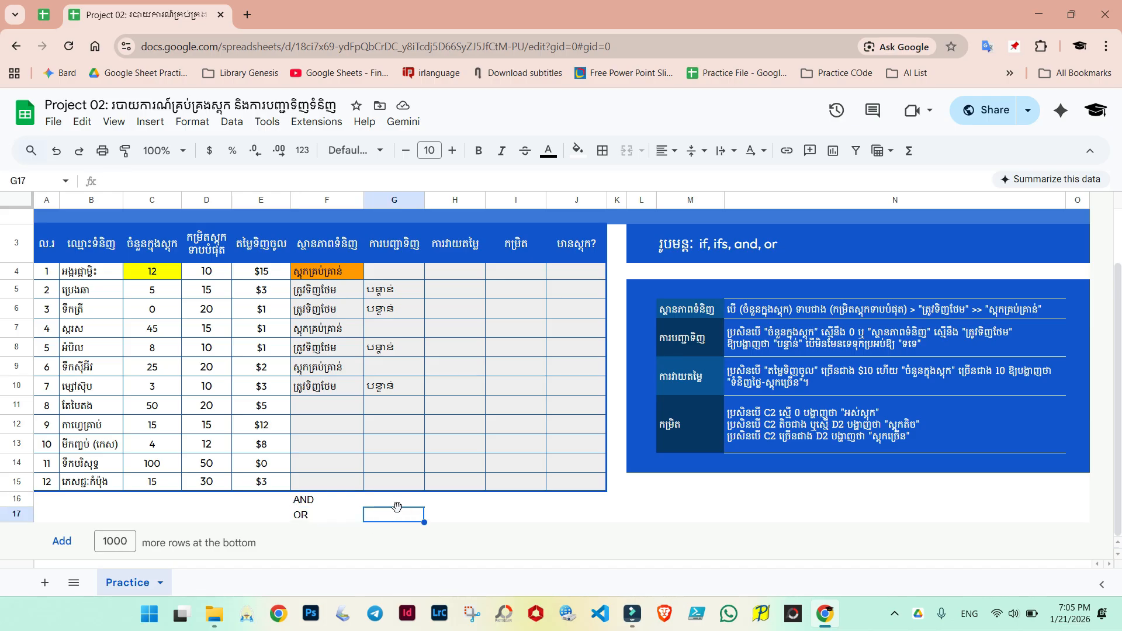
{"action": "left_click", "coordinate": [315, 503]}
{"action": "left_click_drag", "start_coordinate": [380, 501], "coordinate": [544, 510]}
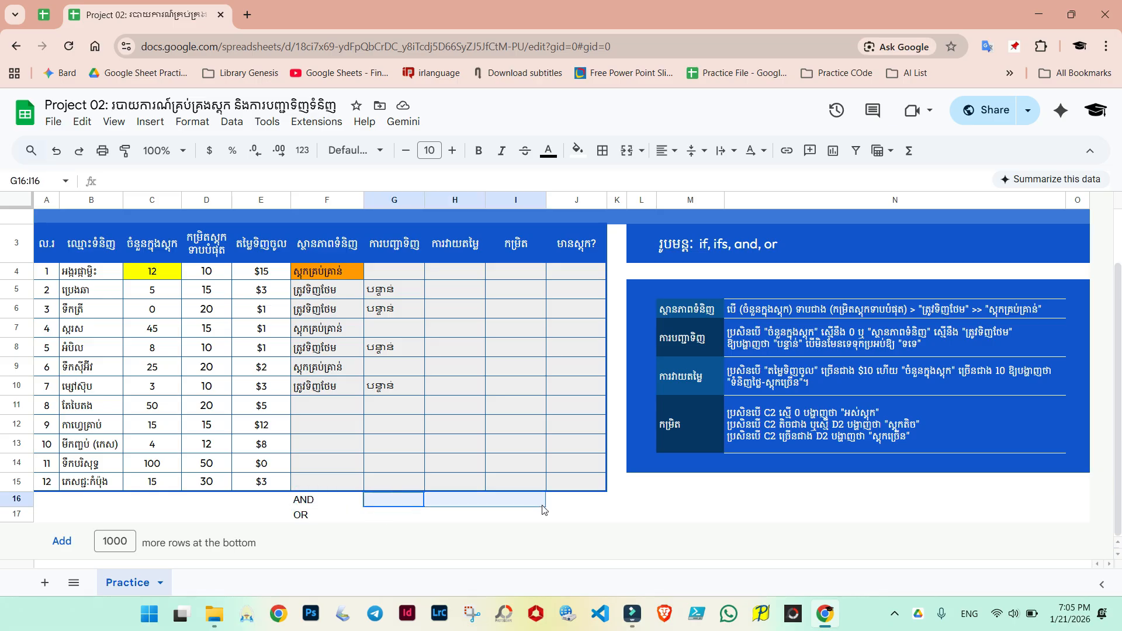
{"action": "left_click", "coordinate": [476, 519]}
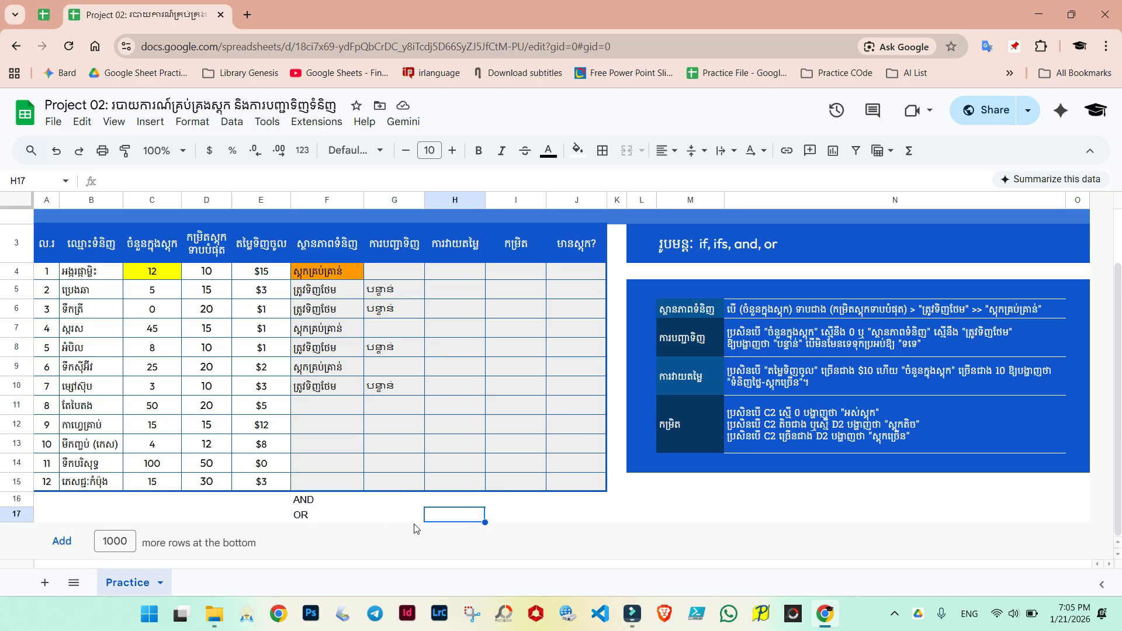
{"action": "left_click_drag", "start_coordinate": [300, 503], "coordinate": [302, 517]}
{"action": "left_click_drag", "start_coordinate": [392, 499], "coordinate": [514, 500]}
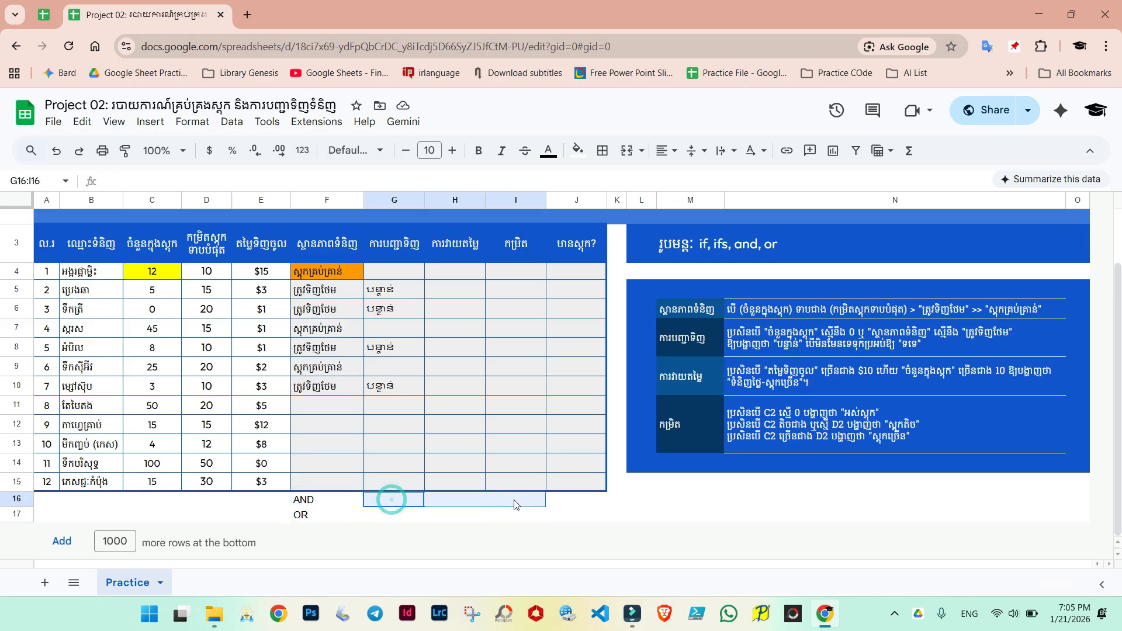
{"action": "left_click", "coordinate": [580, 506]}
{"action": "left_click_drag", "start_coordinate": [301, 501], "coordinate": [303, 518]}
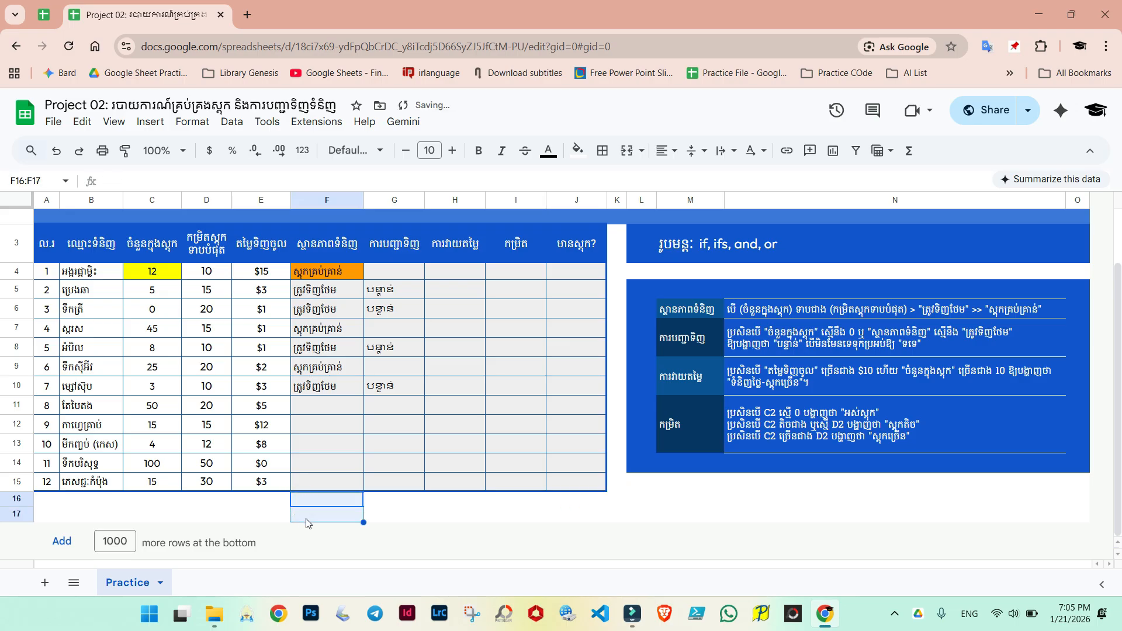
{"action": "key", "text": "Delete"}
{"action": "left_click", "coordinate": [318, 462]}
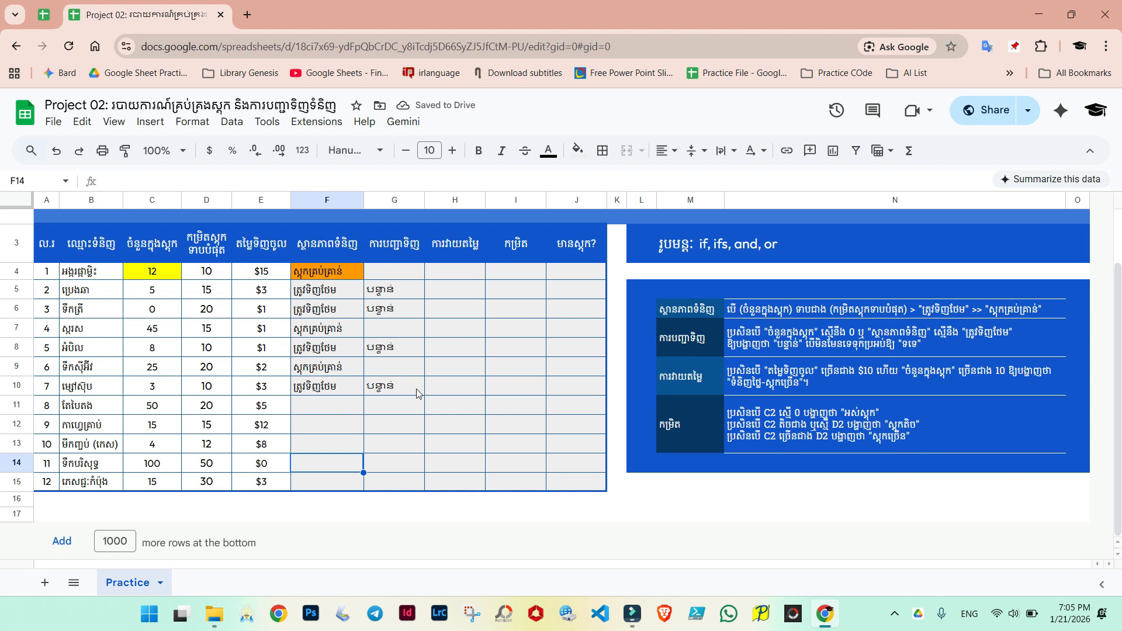
{"action": "left_click", "coordinate": [681, 385]}
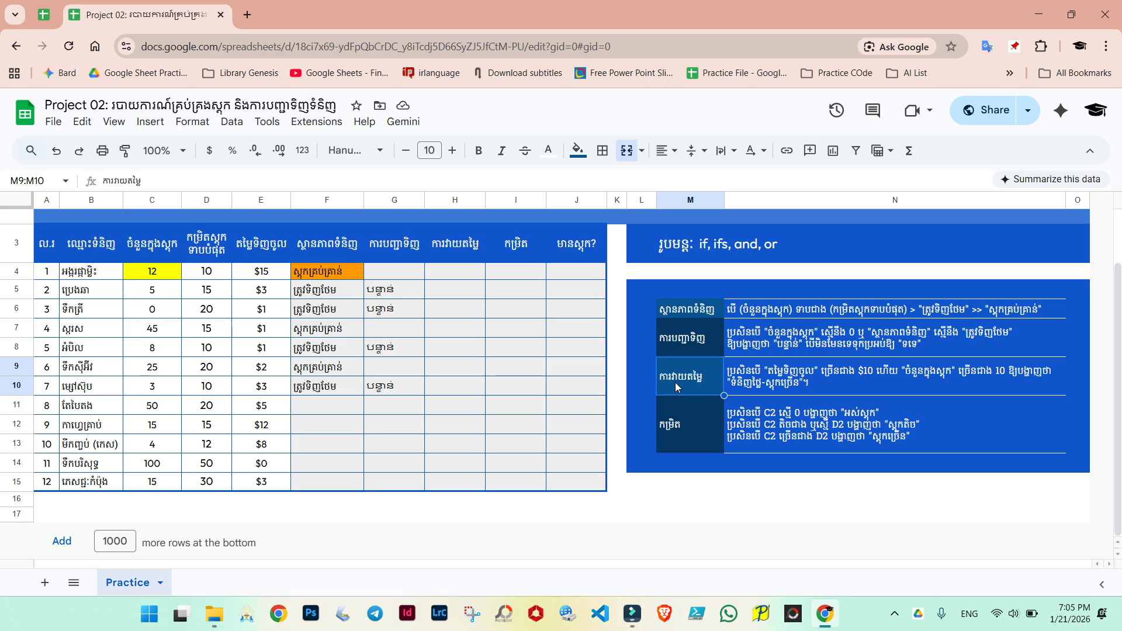
{"action": "left_click_drag", "start_coordinate": [447, 271], "coordinate": [459, 415]}
{"action": "left_click", "coordinate": [676, 380]}
Step: Fill F4 with light gray to remove its orange highlight
{"action": "left_click", "coordinate": [331, 276]}
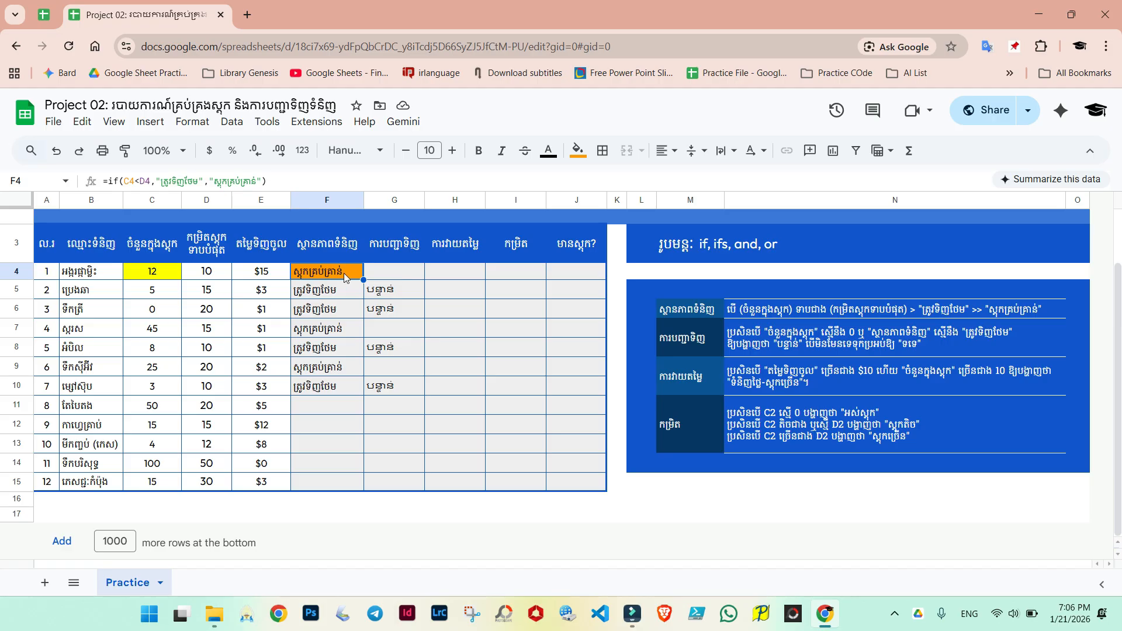
{"action": "left_click", "coordinate": [578, 151]}
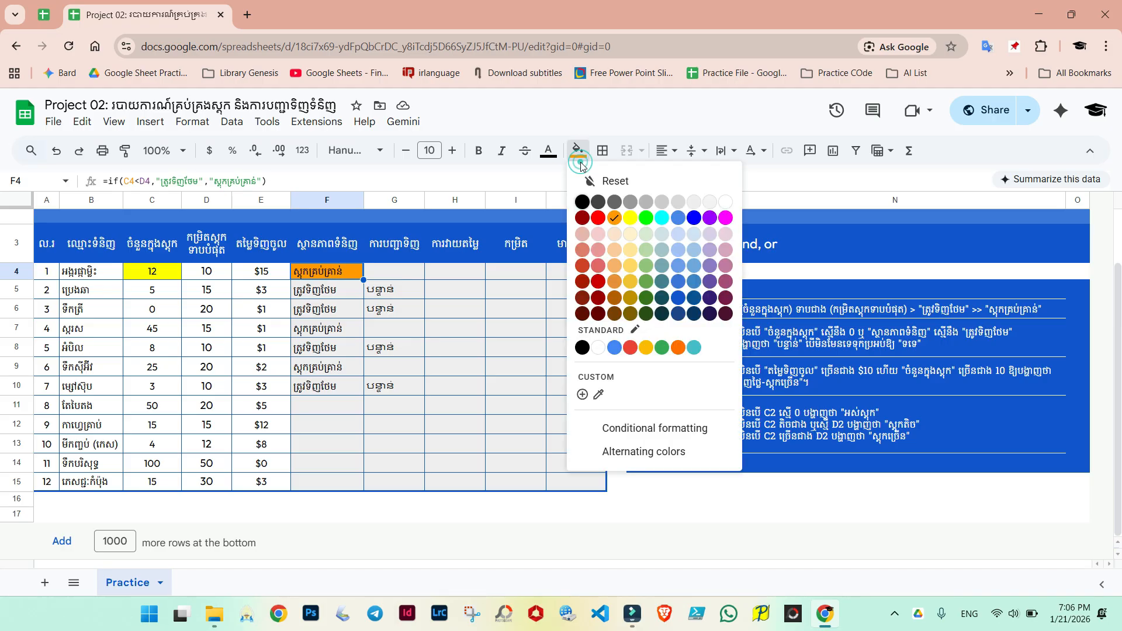
{"action": "left_click", "coordinate": [678, 202]}
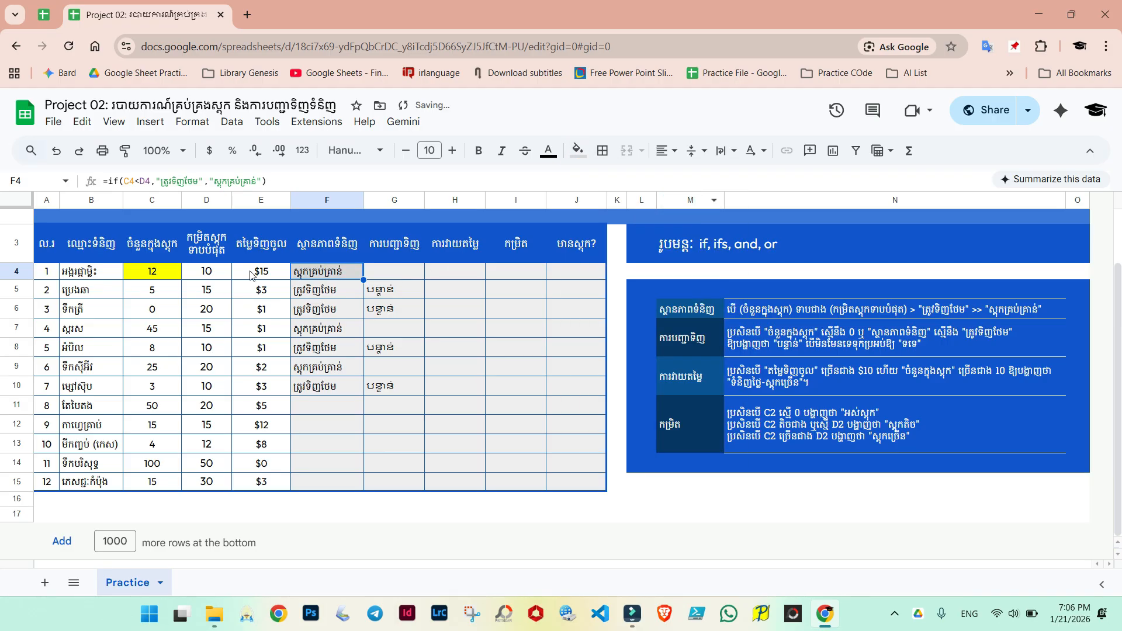
Step: Fill C4 with light gray
{"action": "left_click", "coordinate": [165, 275]}
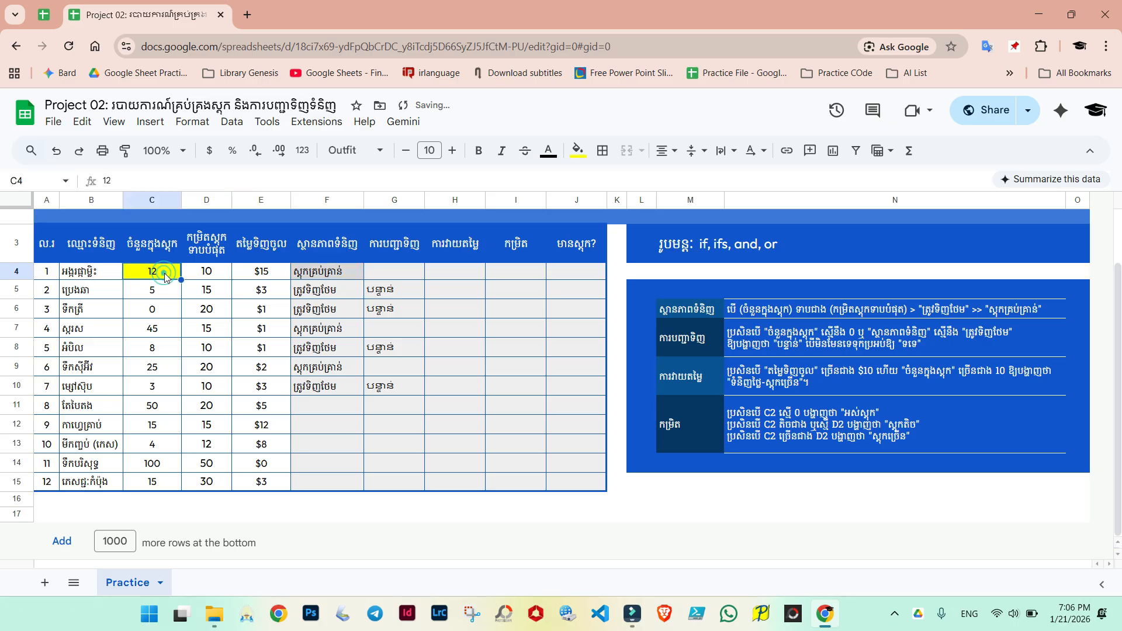
{"action": "left_click", "coordinate": [577, 150]}
{"action": "left_click", "coordinate": [689, 202]}
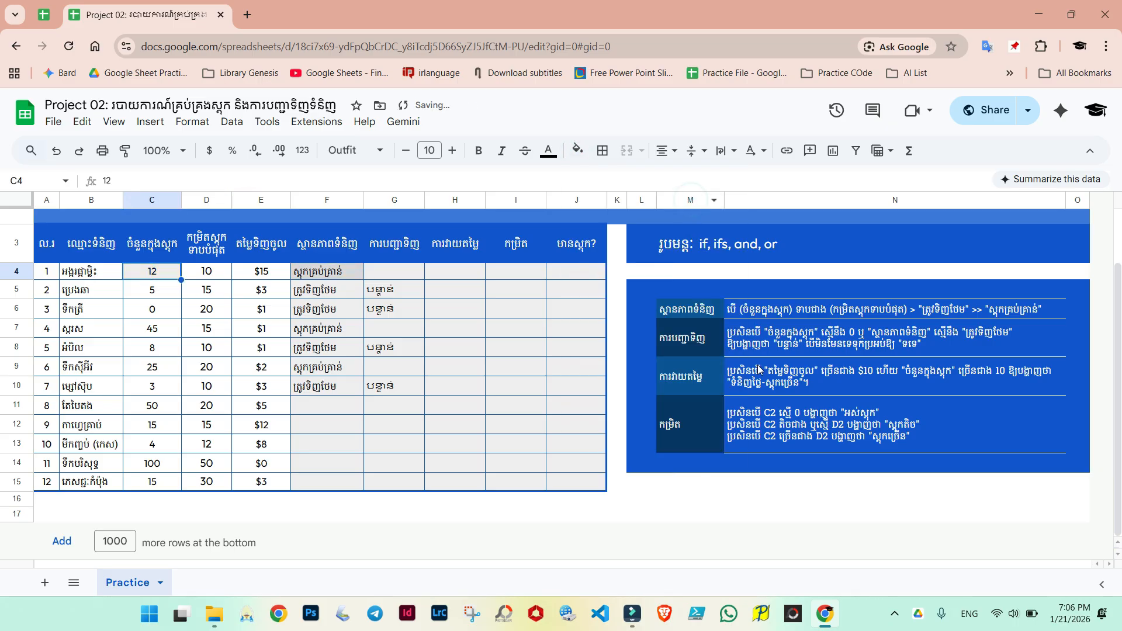
Step: Fill the price cell E4 with orange
{"action": "left_click", "coordinate": [767, 378]}
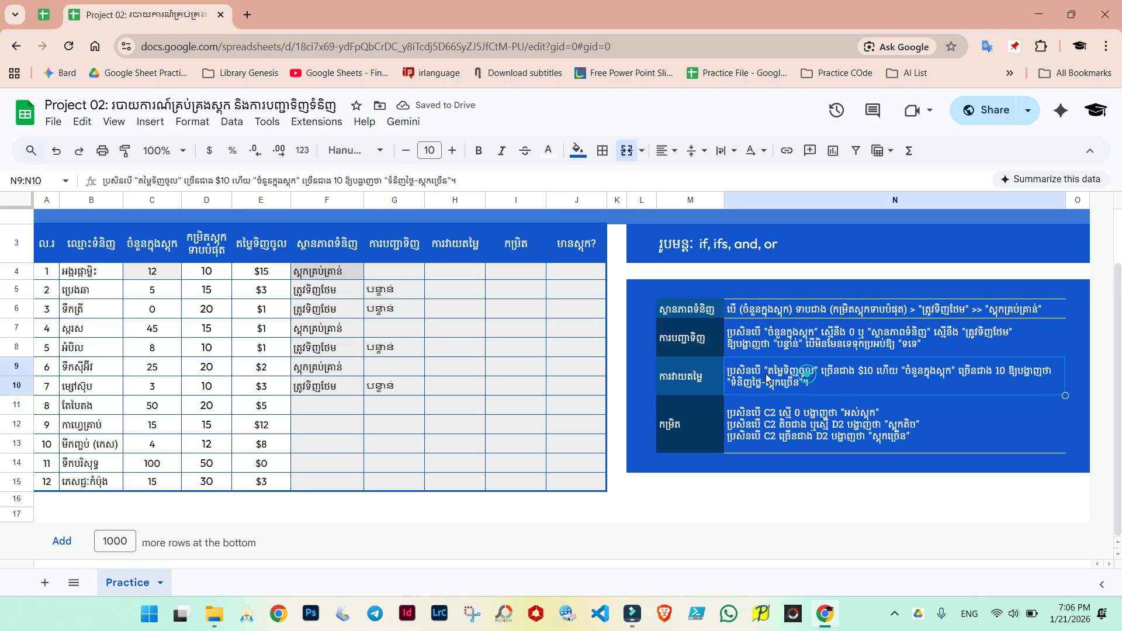
{"action": "left_click", "coordinate": [263, 271]}
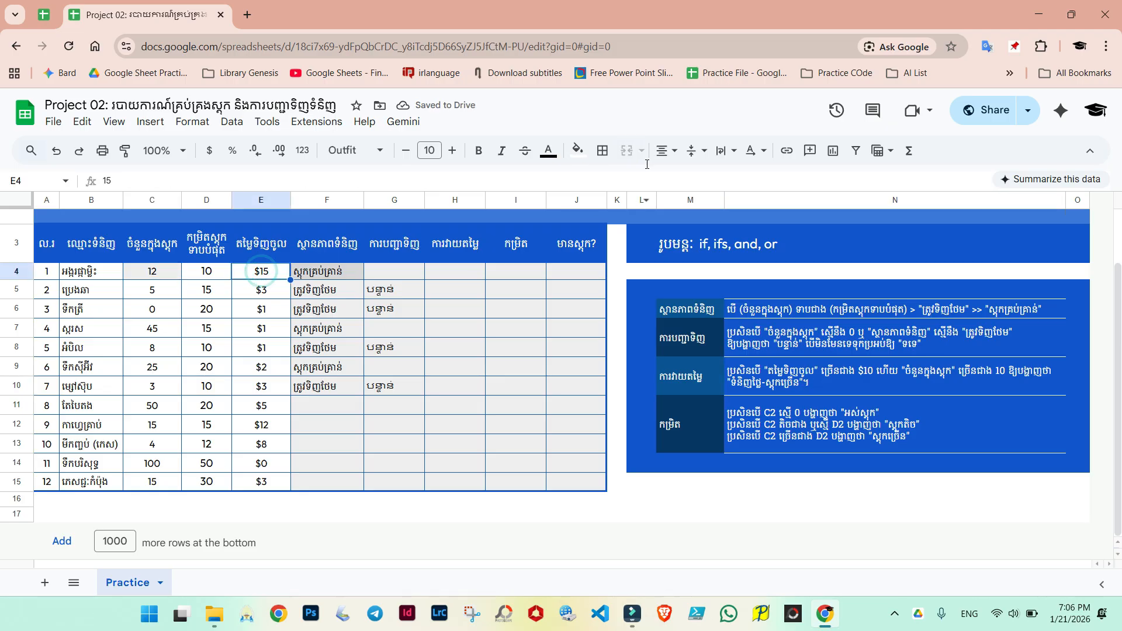
{"action": "left_click", "coordinate": [577, 150]}
{"action": "left_click", "coordinate": [616, 217]}
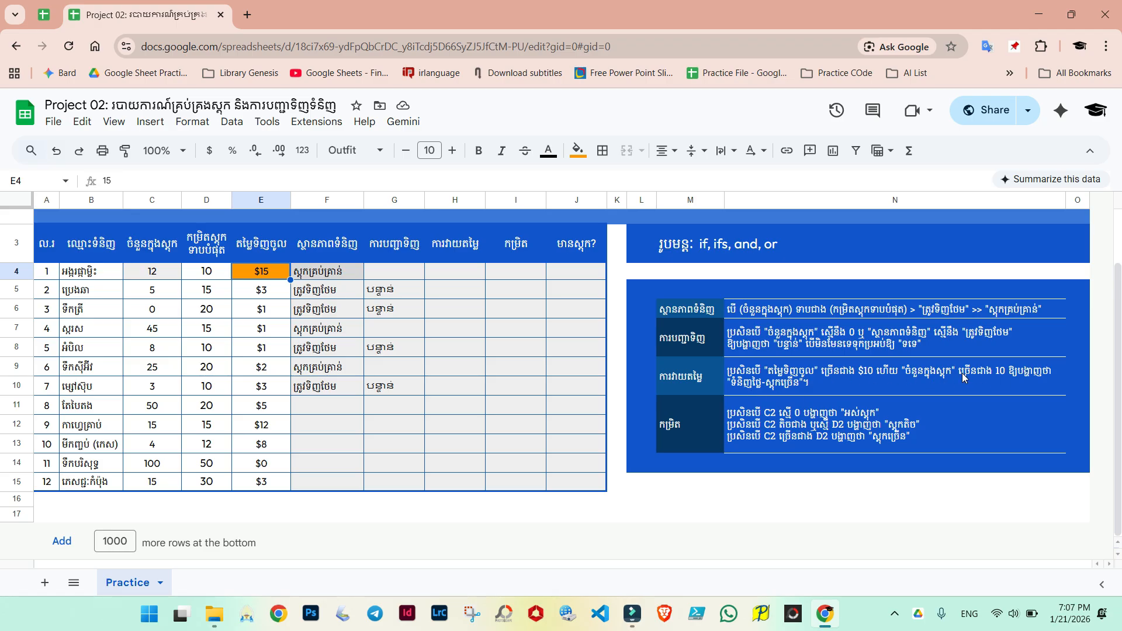
Step: Fill C4 with yellow again
{"action": "left_click", "coordinate": [150, 274]}
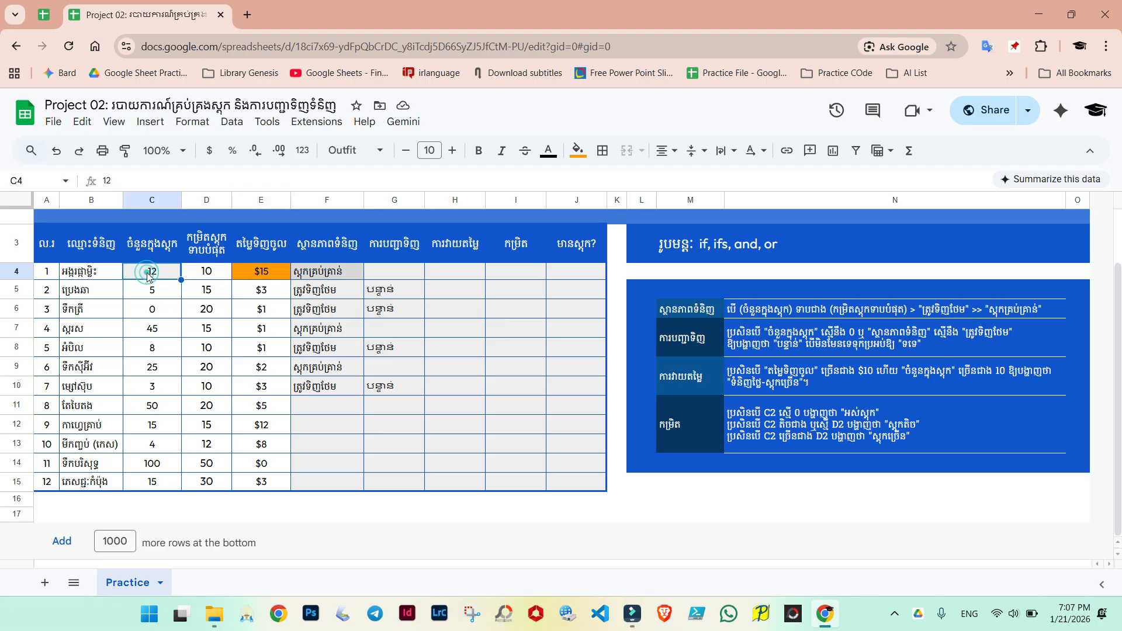
{"action": "left_click", "coordinate": [576, 153]}
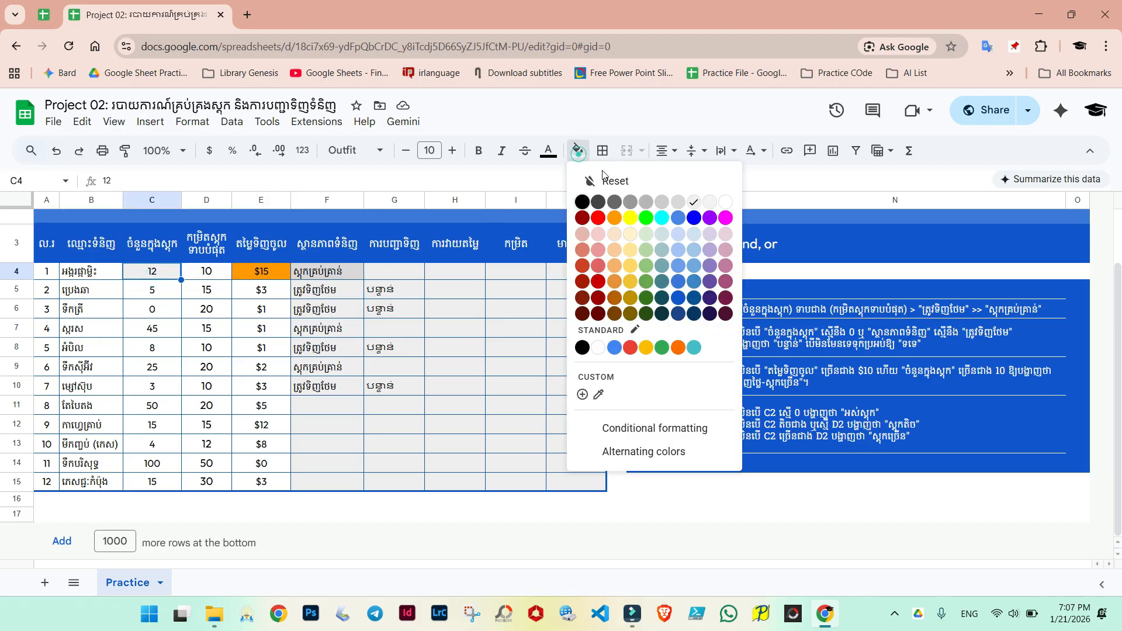
{"action": "left_click", "coordinate": [630, 218]}
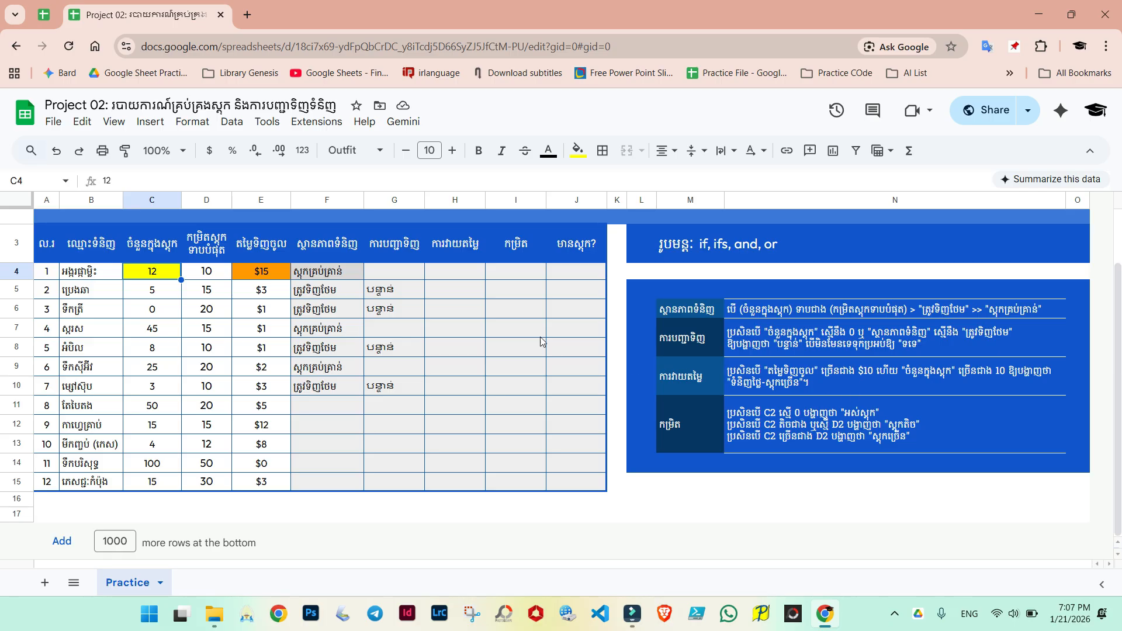
Step: In H4, start an IF formula with the placeholders ddd, rrr and ttt as its three arguments
{"action": "left_click", "coordinate": [444, 271]}
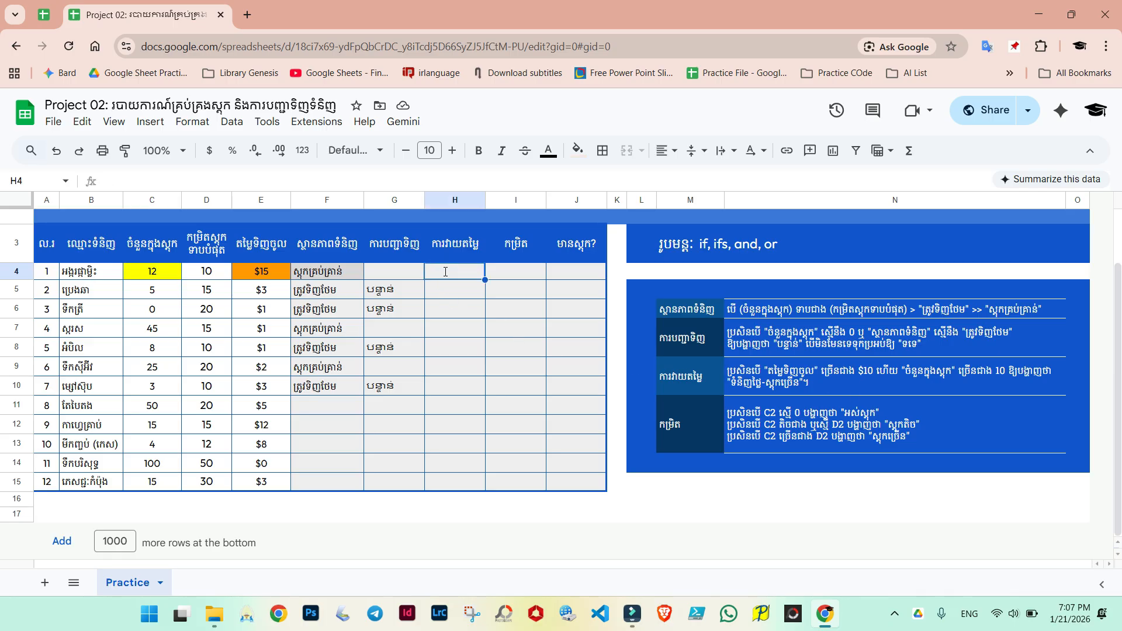
{"action": "type", "text": "=if("}
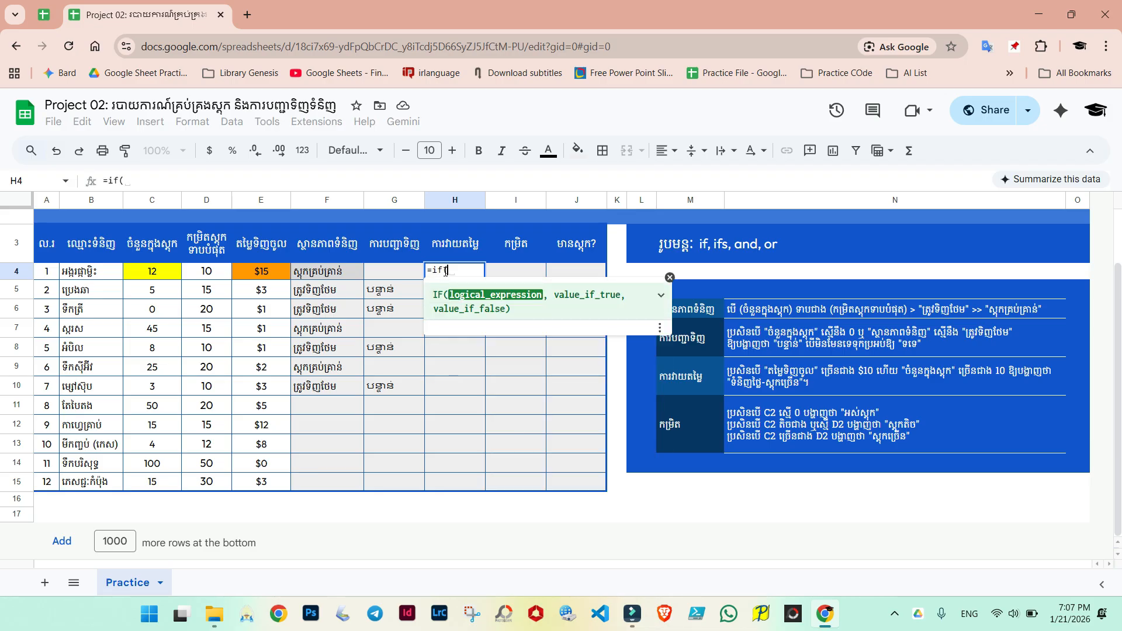
{"action": "type", "text": "d"}
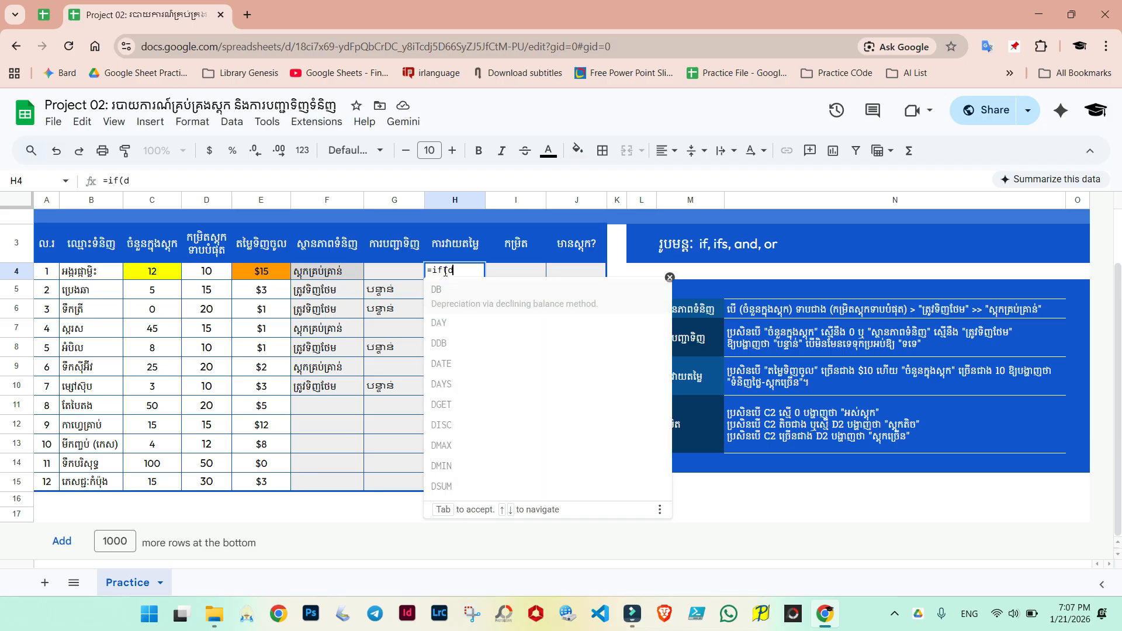
{"action": "type", "text": "dd,"}
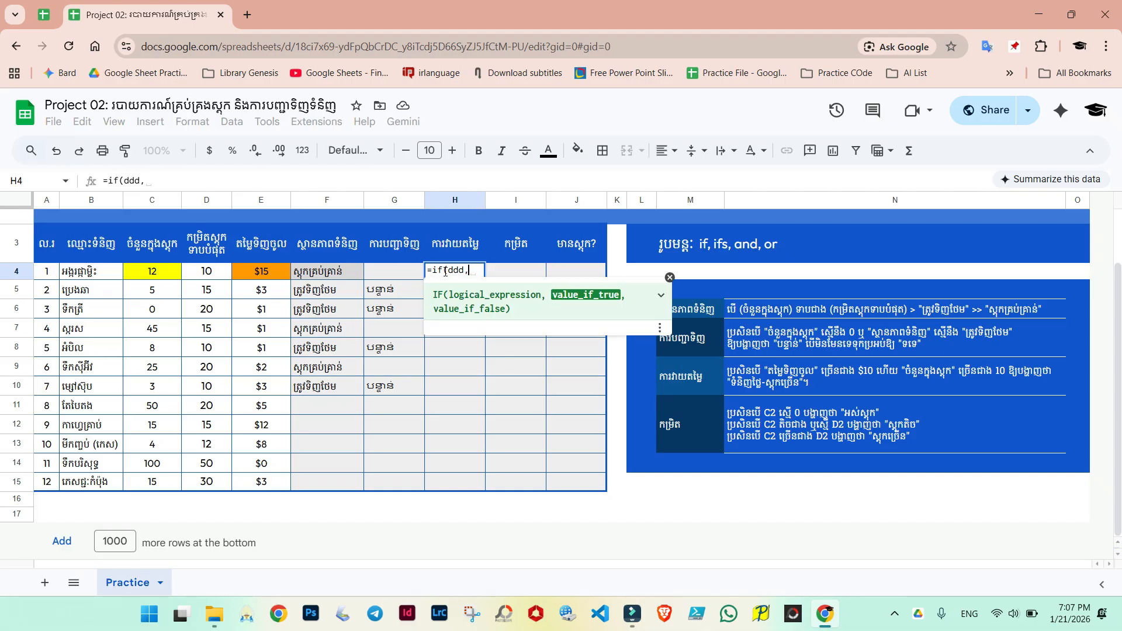
{"action": "type", "text": "rrr"}
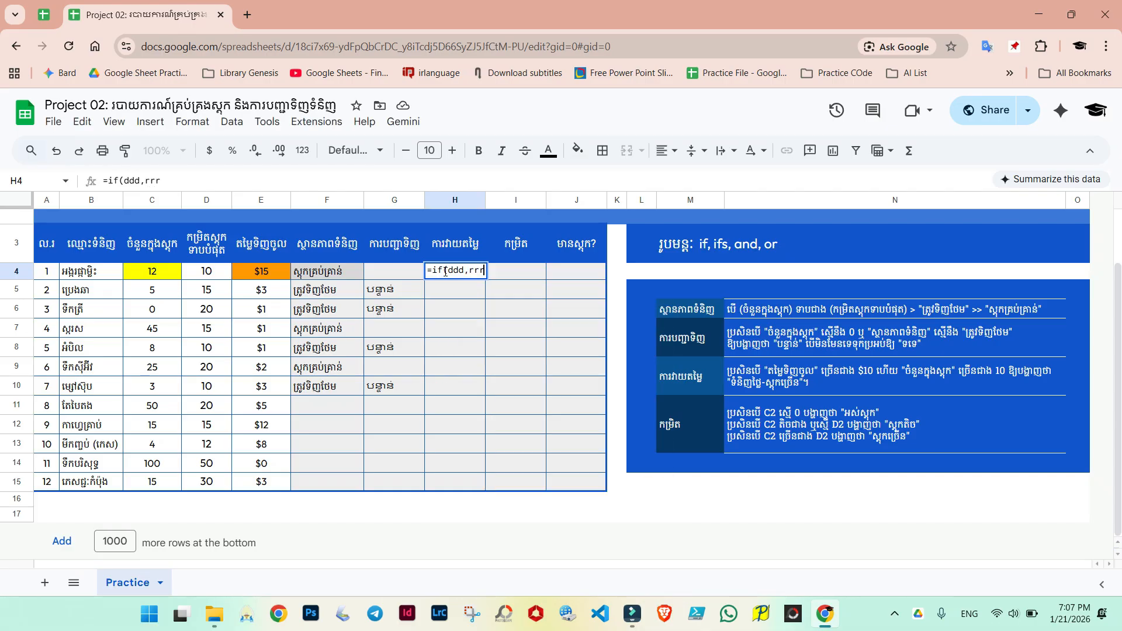
{"action": "type", "text": ",tttt)"}
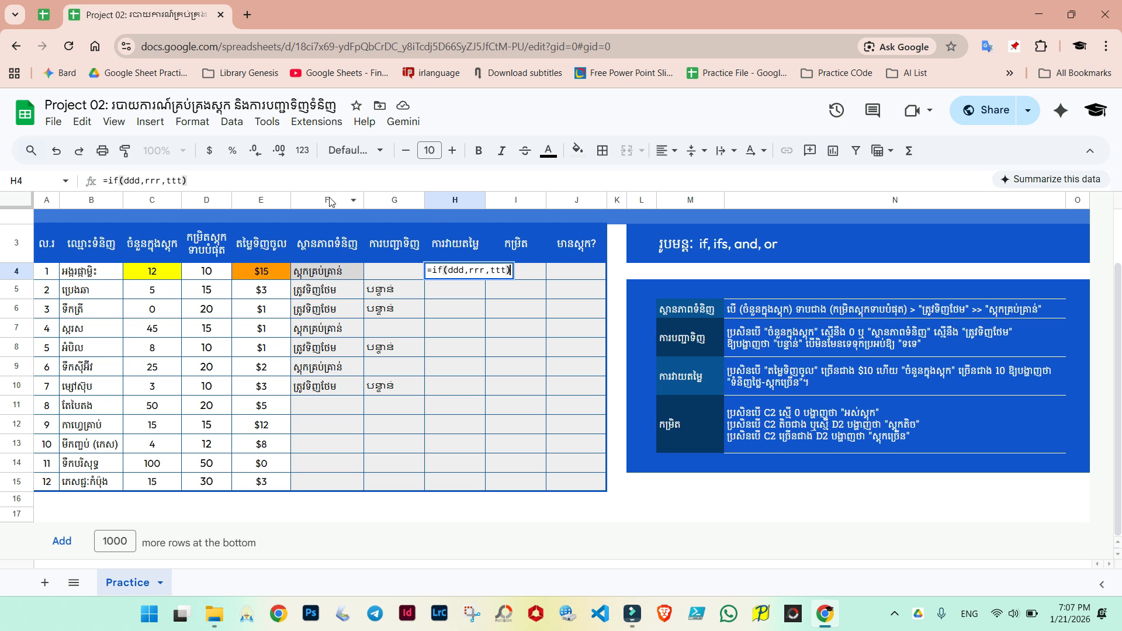
Step: Replace the ddd placeholder in H4's formula with an empty AND() function
{"action": "left_click", "coordinate": [458, 270]}
{"action": "left_click", "coordinate": [478, 271]}
{"action": "left_click", "coordinate": [456, 270]}
{"action": "left_click", "coordinate": [479, 270]}
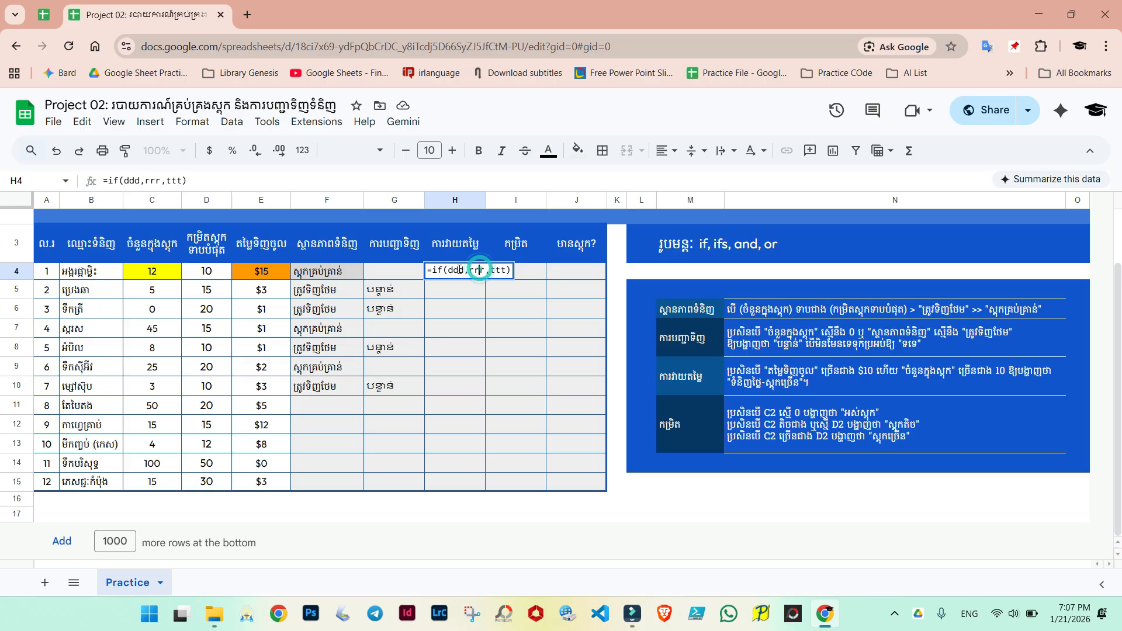
{"action": "left_click", "coordinate": [455, 270]}
{"action": "left_click", "coordinate": [496, 269]}
{"action": "left_click", "coordinate": [467, 271]}
{"action": "left_click", "coordinate": [458, 271]}
{"action": "key", "text": "Left"}
{"action": "key", "text": "BackSpace"}
{"action": "key", "text": "BackSpace"}
{"action": "key", "text": "BackSpace"}
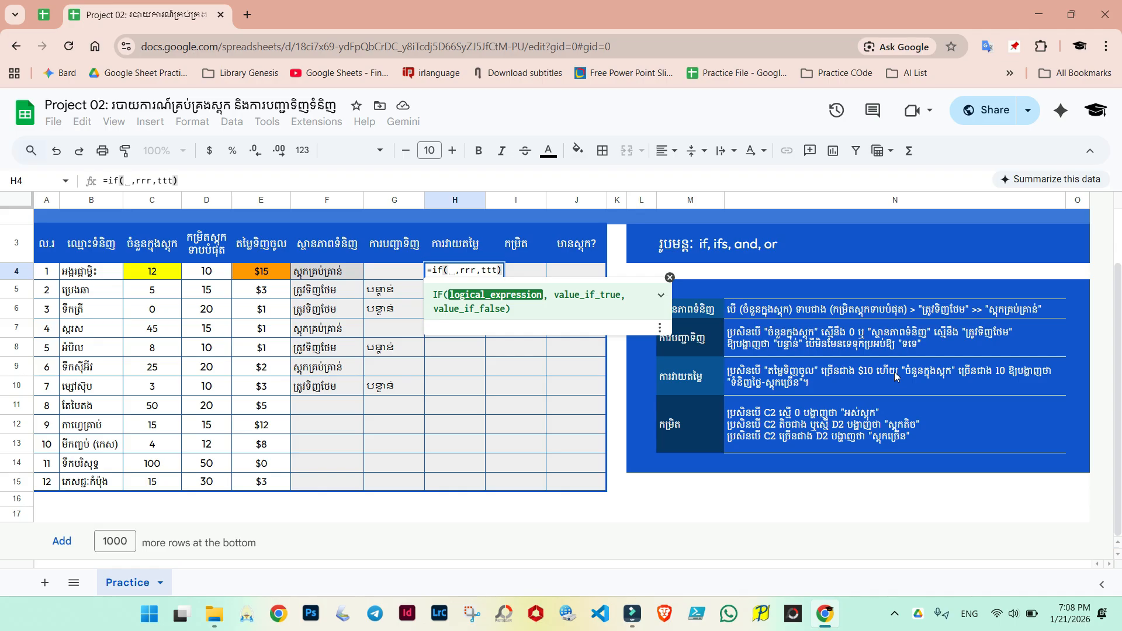
{"action": "type", "text": "AND()"}
{"action": "key", "text": "Left"}
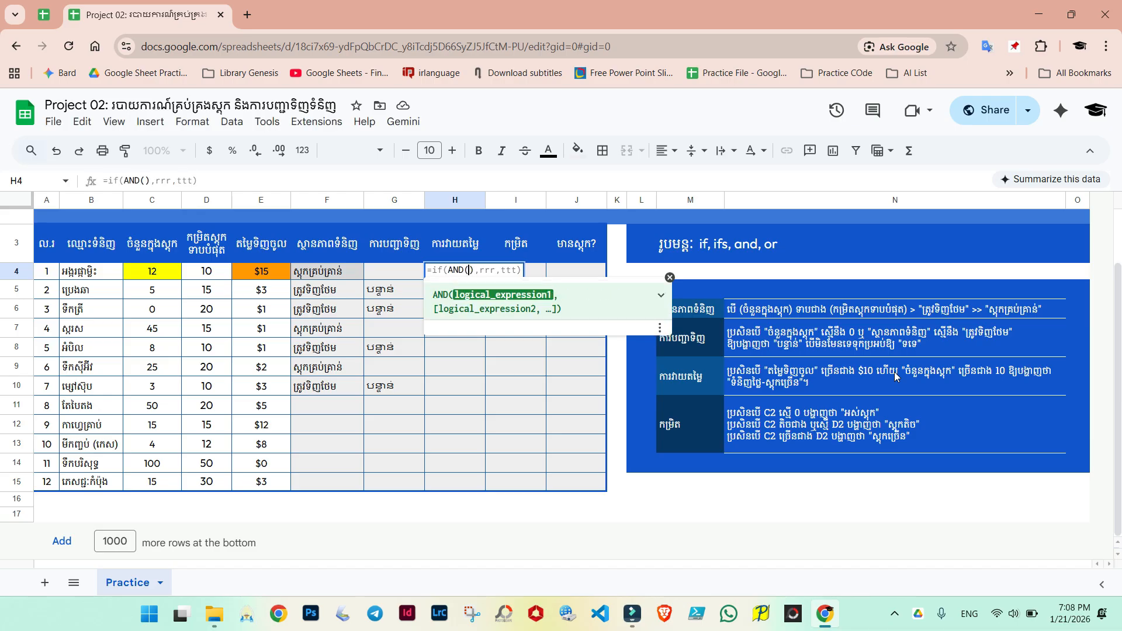
Step: Enter the conditions C4>10 and E4>10 inside the AND function
{"action": "left_click", "coordinate": [163, 278]}
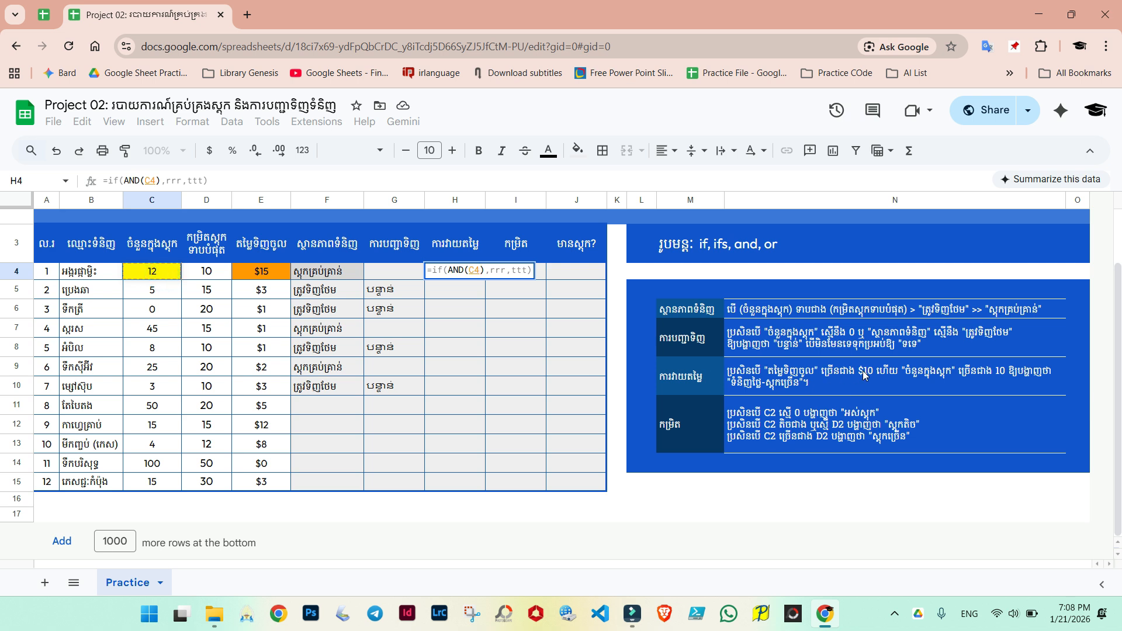
{"action": "type", "text": ">10"}
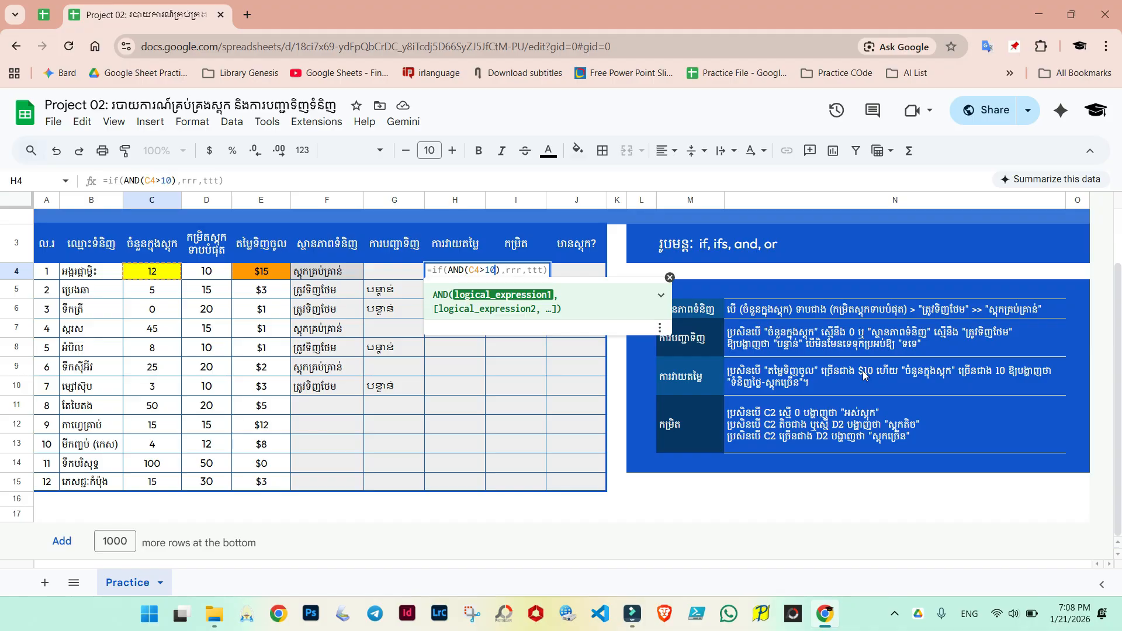
{"action": "type", "text": ","}
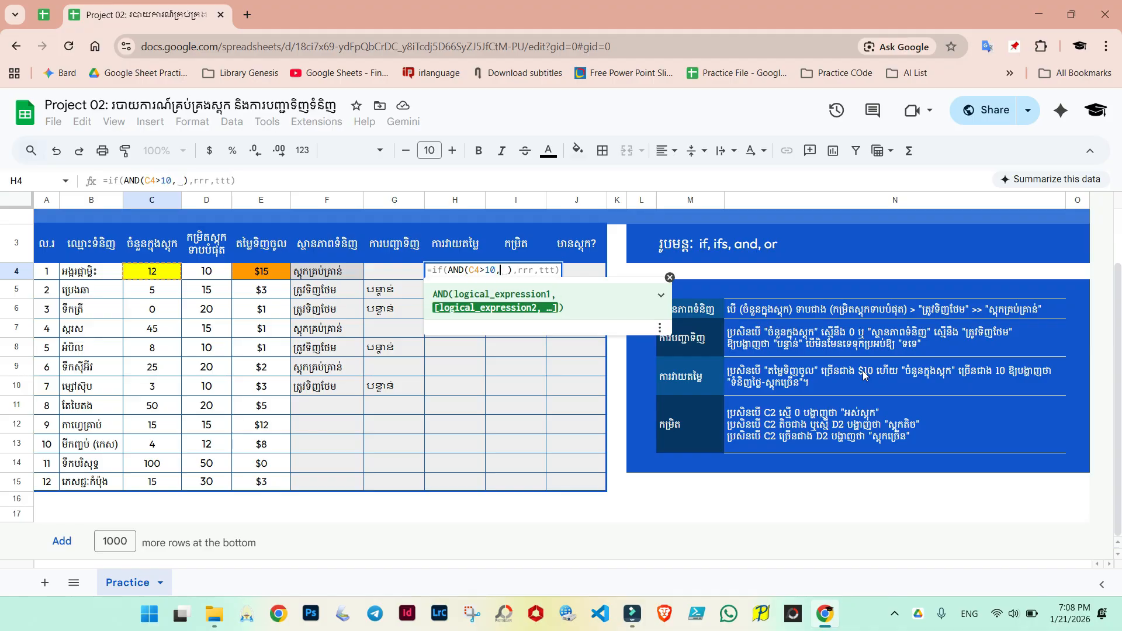
{"action": "left_click", "coordinate": [265, 274]}
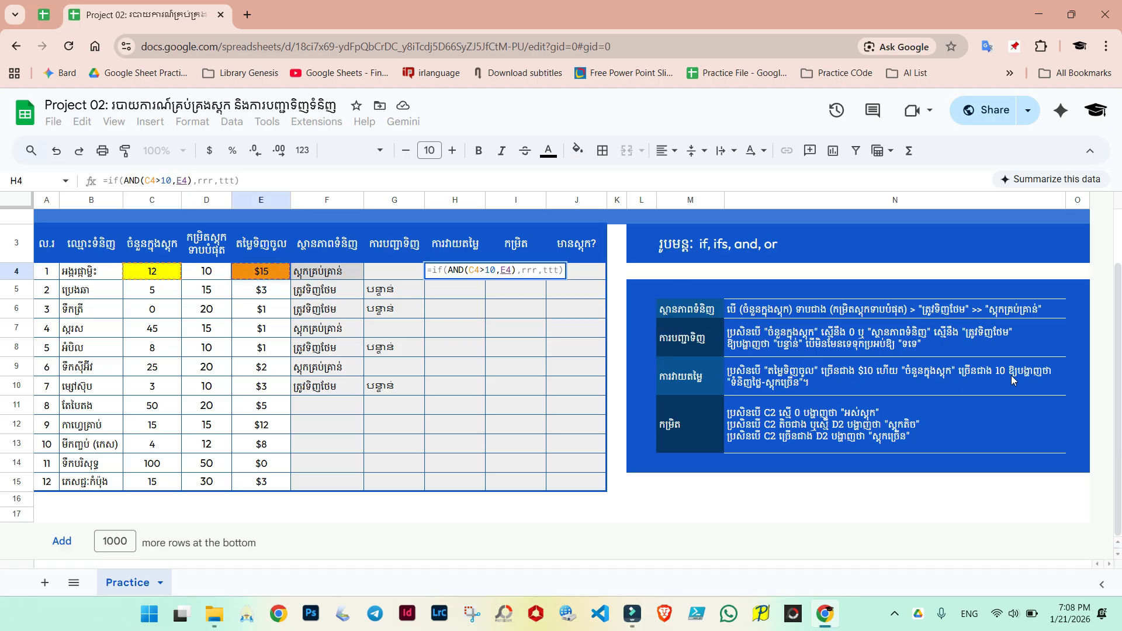
{"action": "type", "text": ">10"}
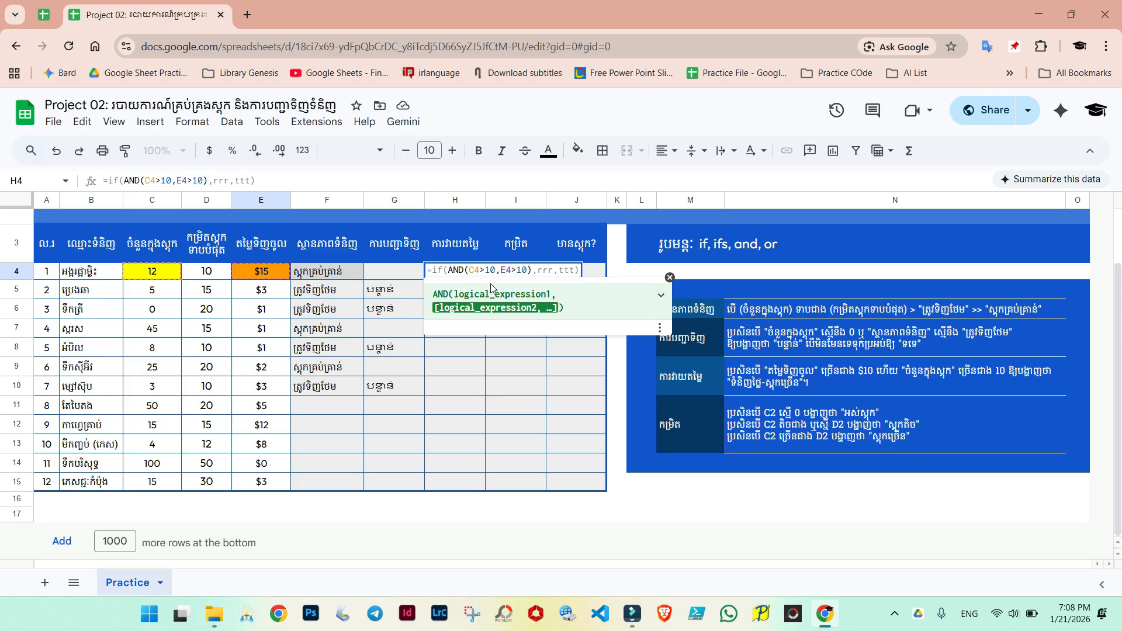
Step: Replace the rrr placeholder with an empty string "" and confirm the H4 formula
{"action": "left_click", "coordinate": [552, 270]}
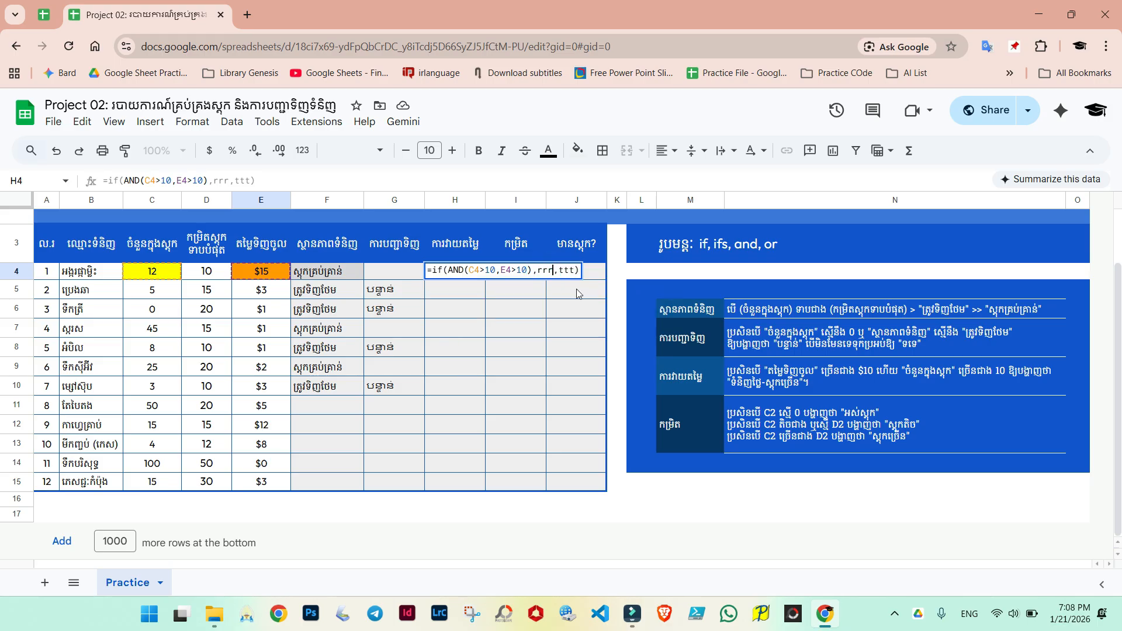
{"action": "key", "text": "BackSpace"}
{"action": "key", "text": "BackSpace"}
{"action": "key", "text": "BackSpace"}
{"action": "type", "text": "\""}
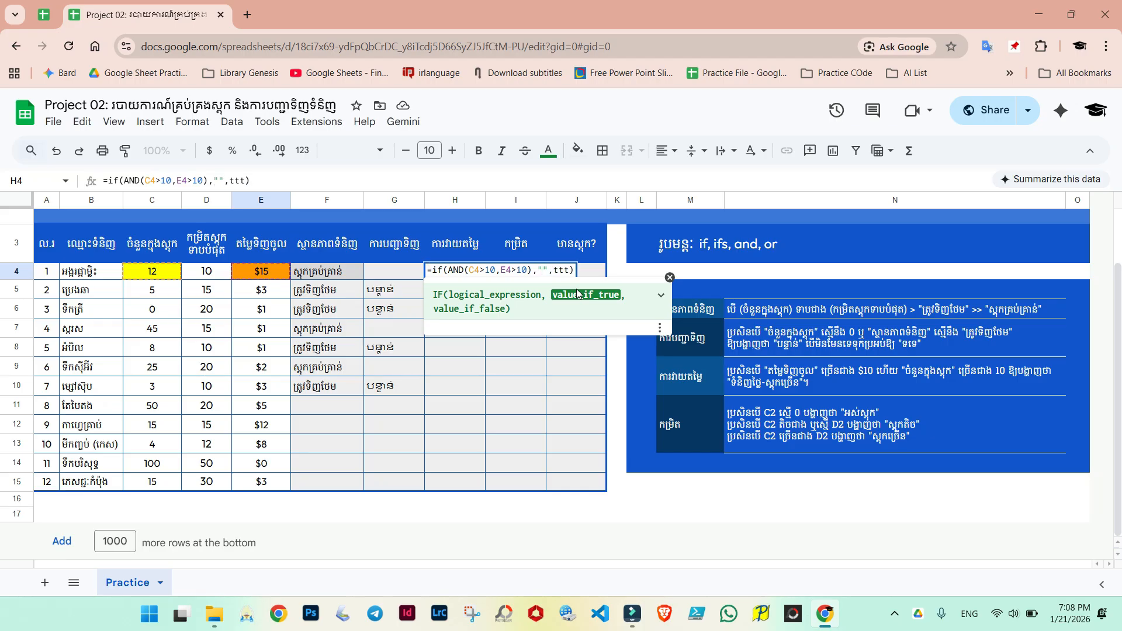
{"action": "key", "text": "Return"}
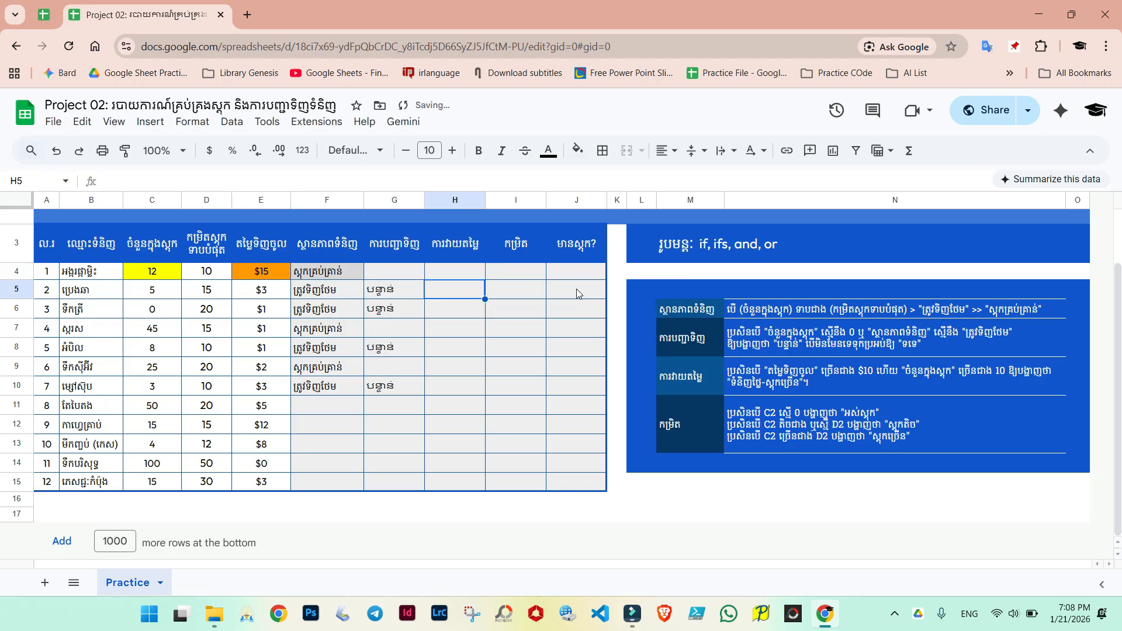
Step: Copy the label ទំនិញថ្លៃ-ស្តុកច្រើន from the instruction box and paste it into H4's formula as the IF true value
{"action": "left_click", "coordinate": [793, 379]}
{"action": "double_click", "coordinate": [1051, 364]}
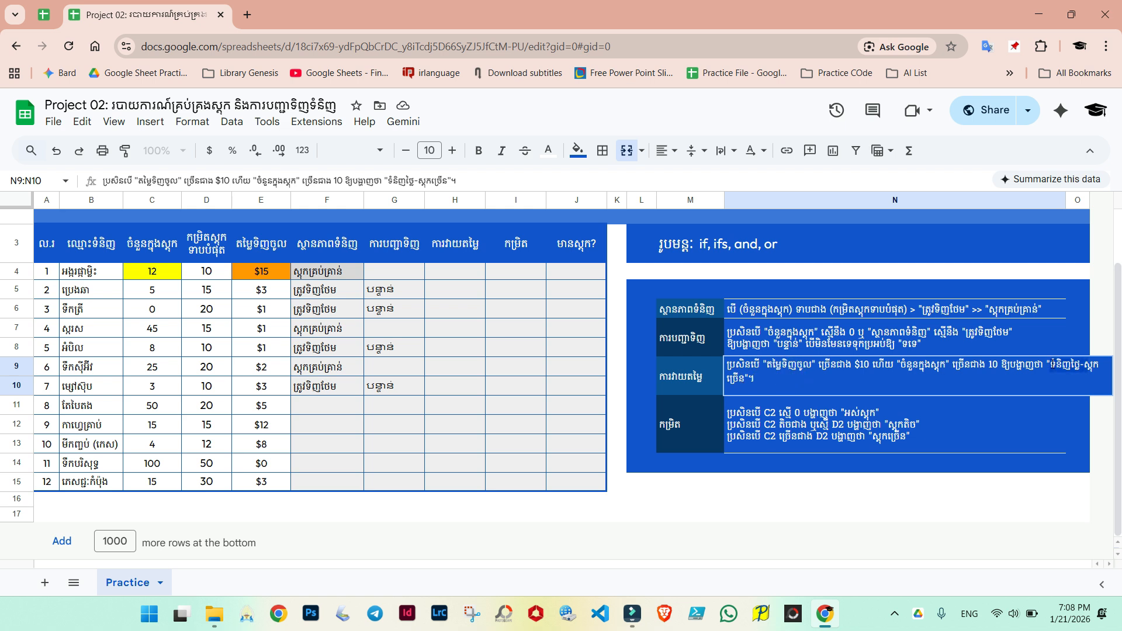
{"action": "key", "text": "shift+Right"}
{"action": "key", "text": "shift+Right"}
{"action": "key", "text": "shift+Right"}
{"action": "key", "text": "shift+Right"}
{"action": "key", "text": "shift+Right"}
{"action": "key", "text": "shift+Right"}
{"action": "key", "text": "ctrl+c"}
{"action": "key", "text": "Escape"}
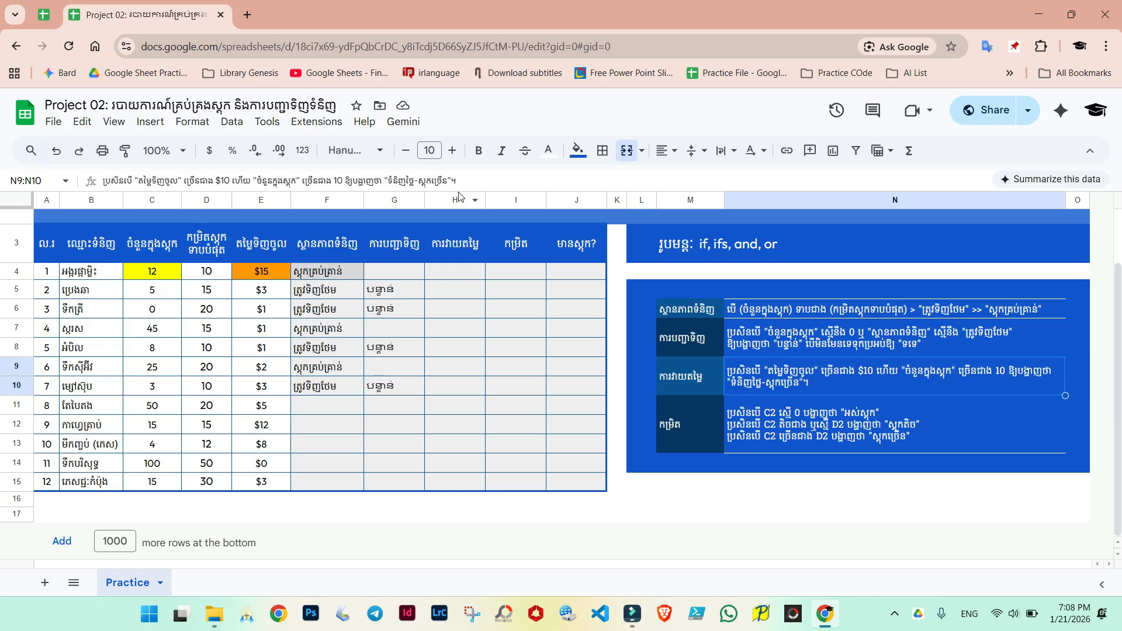
{"action": "double_click", "coordinate": [447, 268]}
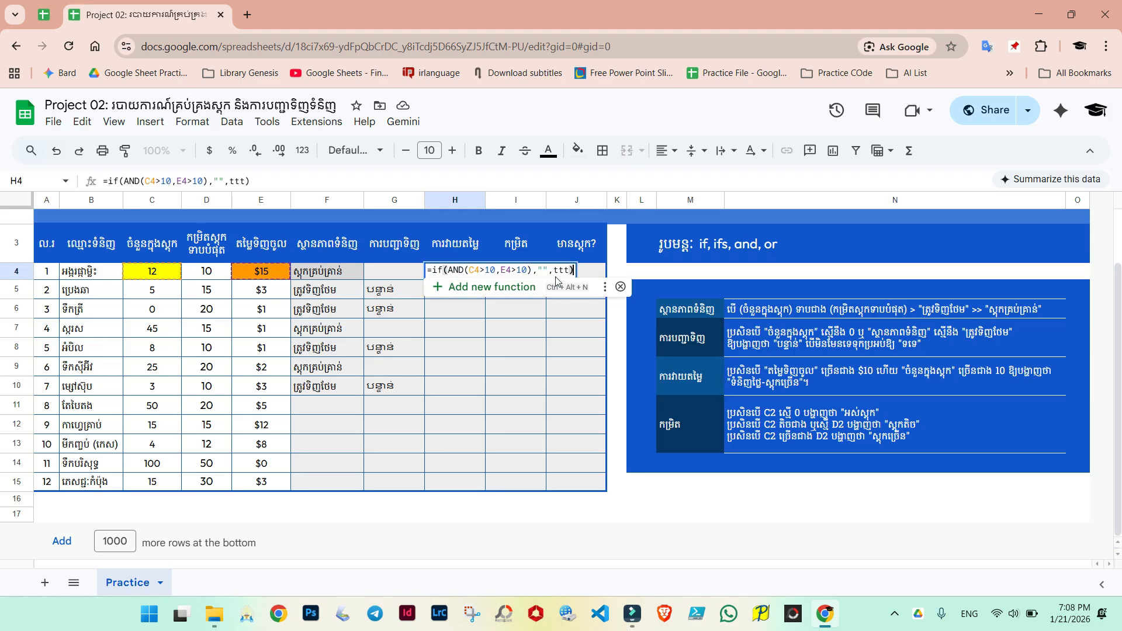
{"action": "left_click", "coordinate": [545, 269]}
{"action": "key", "text": "ctrl+v"}
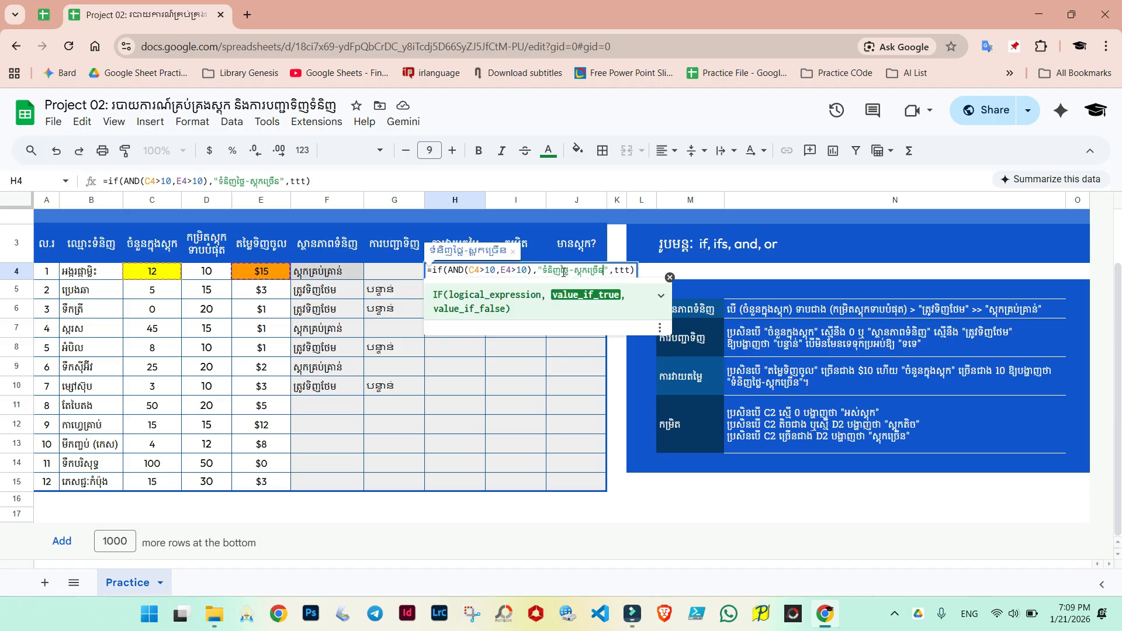
Step: Replace the ttt placeholder with an empty string "" and confirm the H4 formula
{"action": "left_click", "coordinate": [634, 269]}
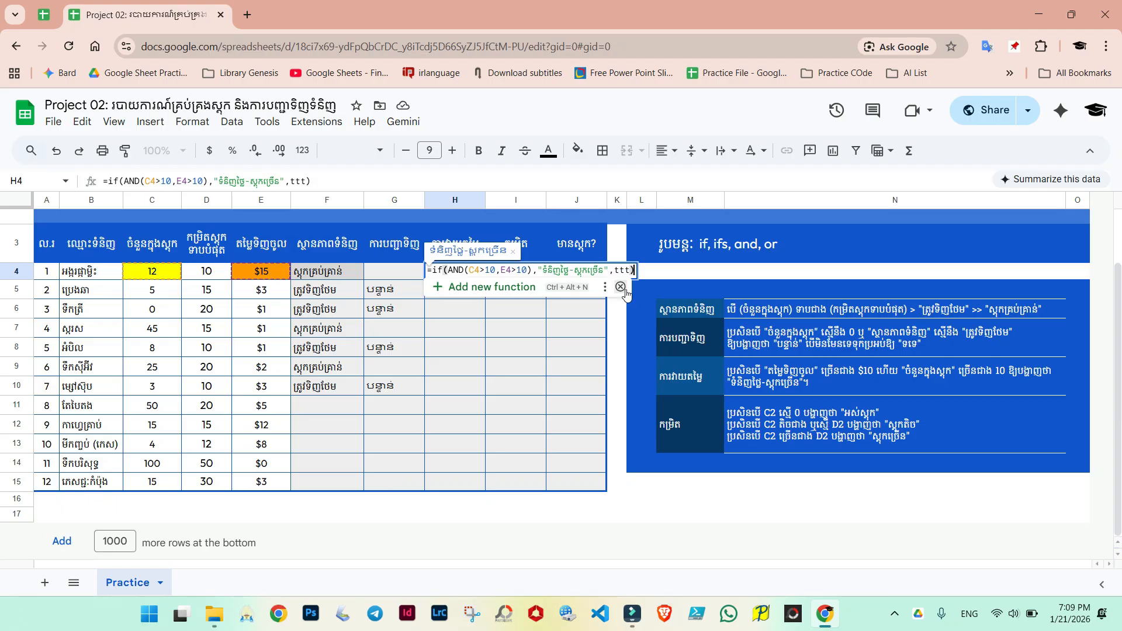
{"action": "left_click", "coordinate": [622, 288]}
{"action": "key", "text": "BackSpace"}
{"action": "key", "text": "BackSpace"}
{"action": "key", "text": "BackSpace"}
{"action": "key", "text": "BackSpace"}
{"action": "type", "text": "\"\""}
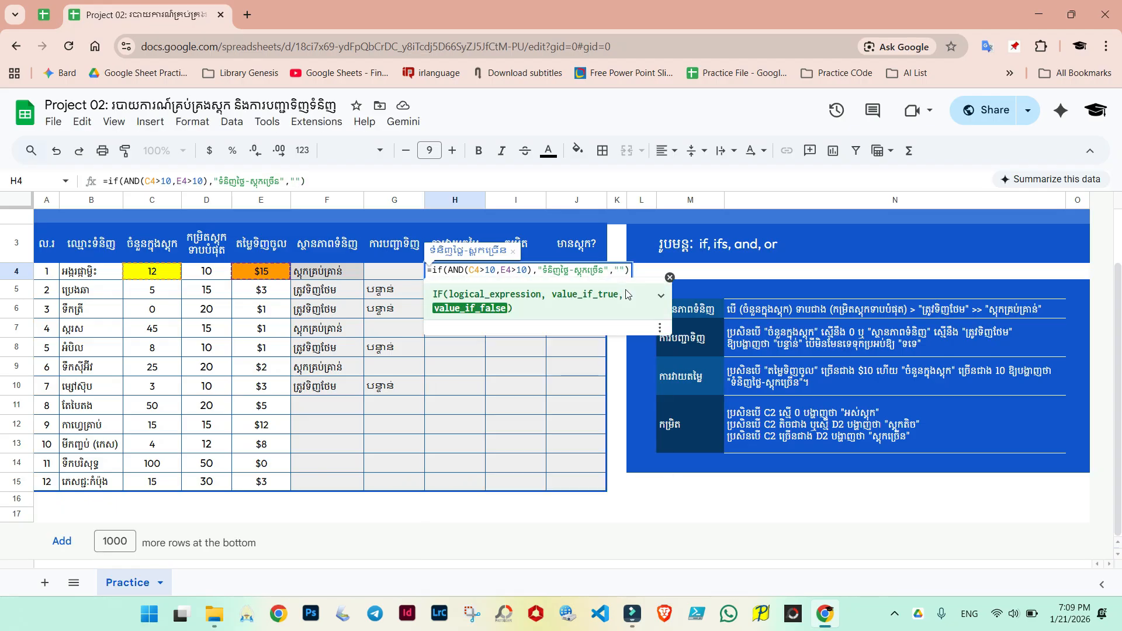
{"action": "type", "text": ")"}
{"action": "key", "text": "Return"}
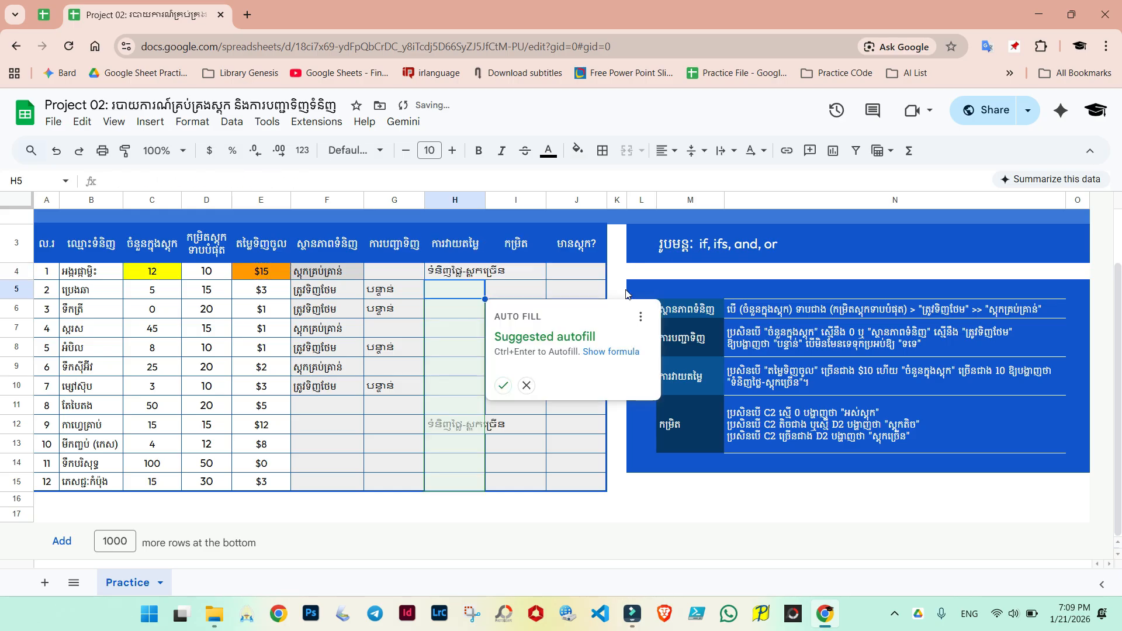
Step: Widen column H and copy H4's formula down the column for the other products
{"action": "left_click", "coordinate": [448, 274]}
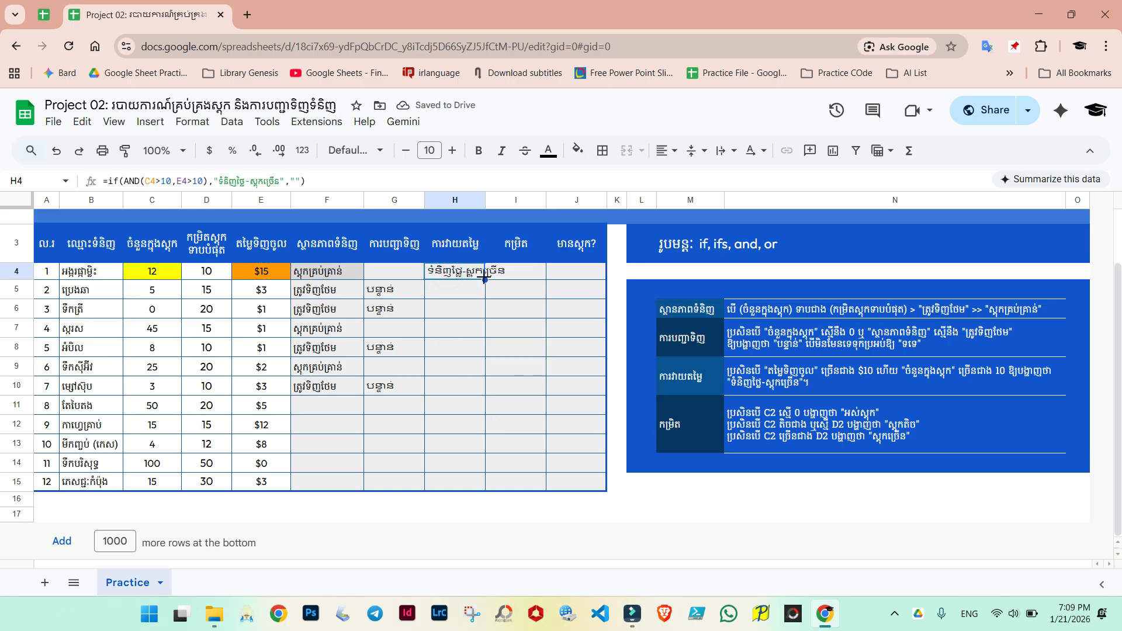
{"action": "left_click_drag", "start_coordinate": [486, 279], "coordinate": [478, 393]}
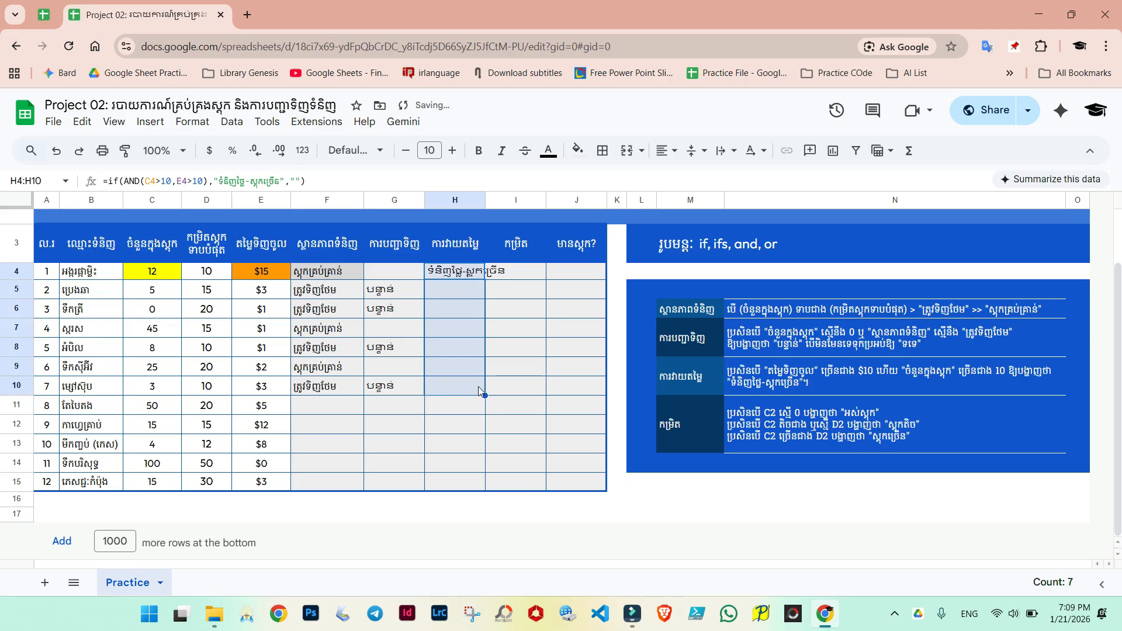
{"action": "left_click", "coordinate": [467, 305]}
{"action": "left_click", "coordinate": [461, 269]}
{"action": "left_click_drag", "start_coordinate": [486, 198], "coordinate": [527, 218]}
{"action": "left_click_drag", "start_coordinate": [532, 280], "coordinate": [528, 446]}
{"action": "left_click", "coordinate": [507, 389]}
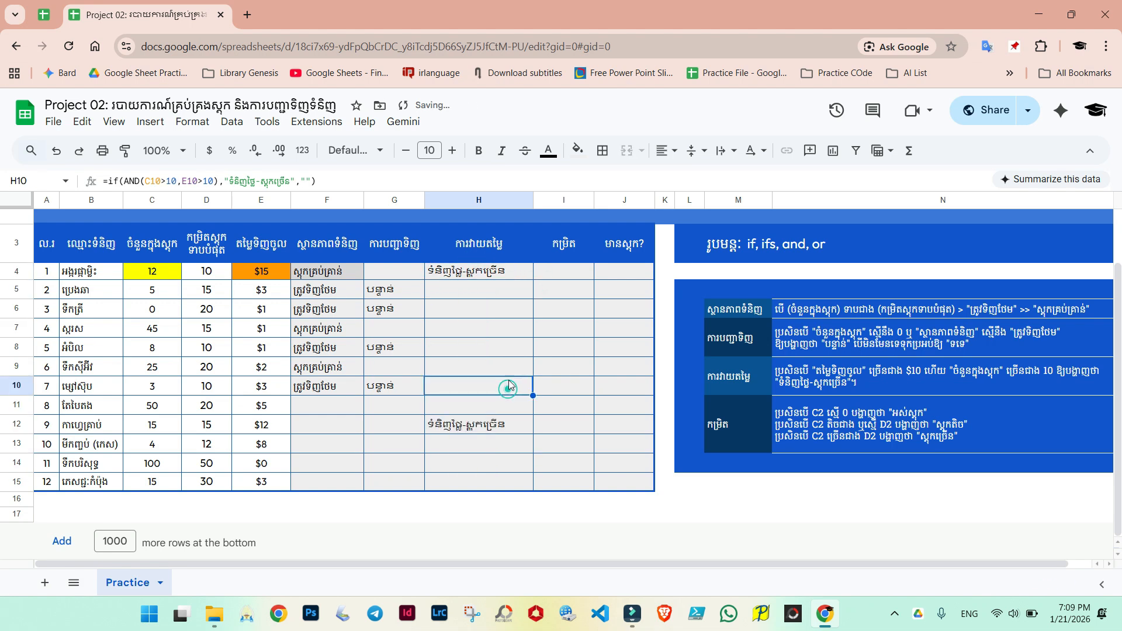
Step: Check the column H results against each product's stock quantity and price, then review the next instruction
{"action": "left_click", "coordinate": [473, 279]}
{"action": "left_click", "coordinate": [474, 430]}
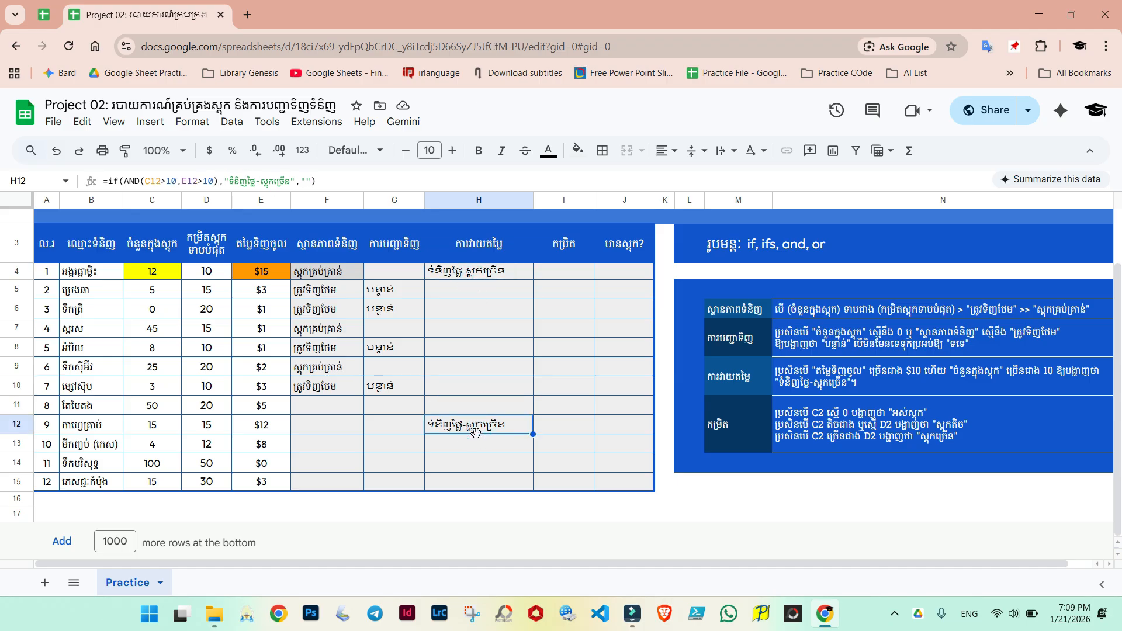
{"action": "left_click", "coordinate": [468, 275]}
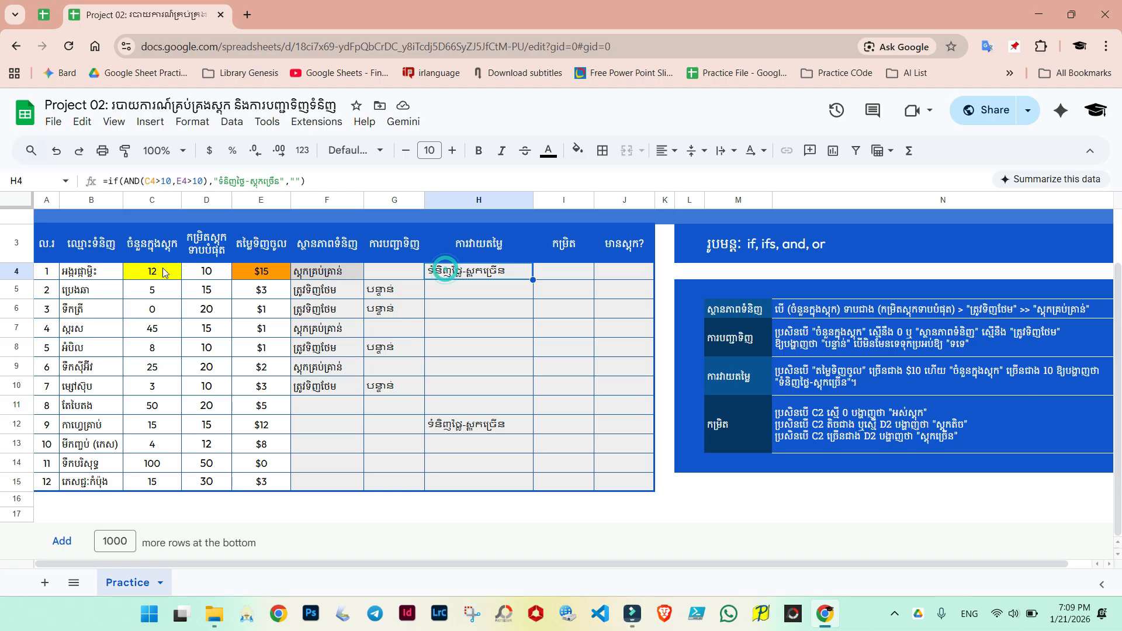
{"action": "left_click", "coordinate": [151, 269]}
{"action": "left_click", "coordinate": [251, 274]}
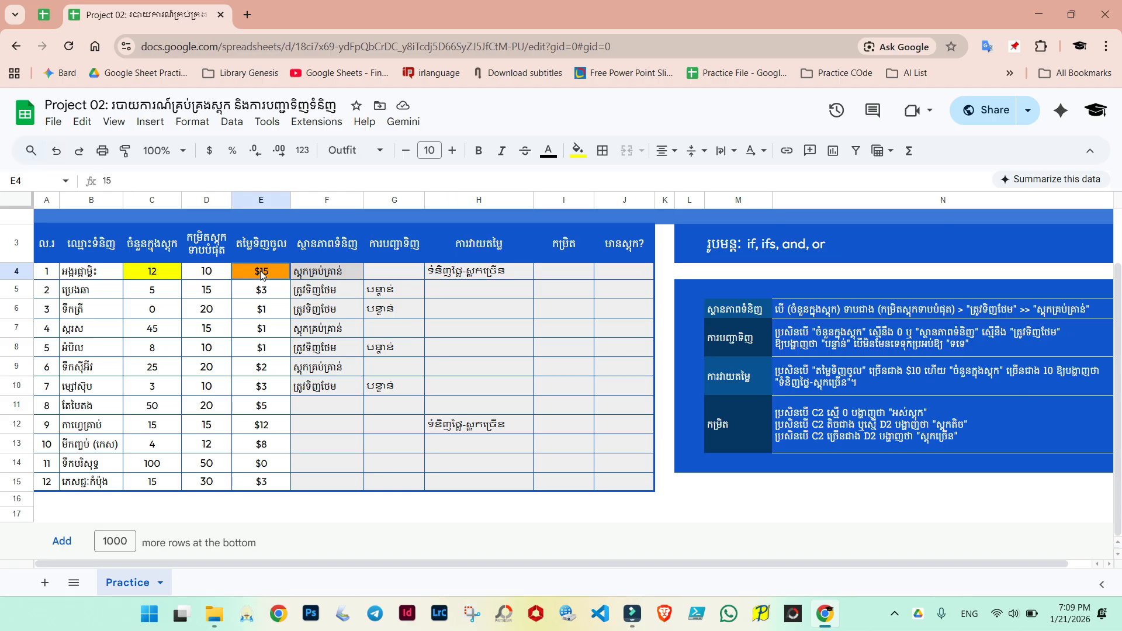
{"action": "left_click", "coordinate": [454, 273]}
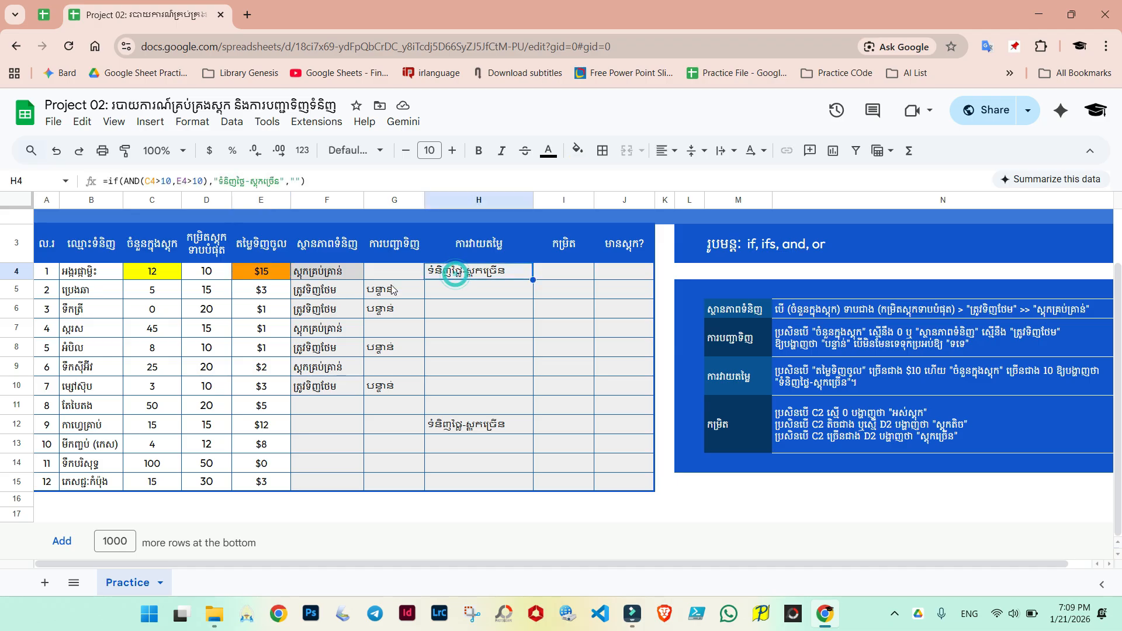
{"action": "left_click", "coordinate": [157, 296]}
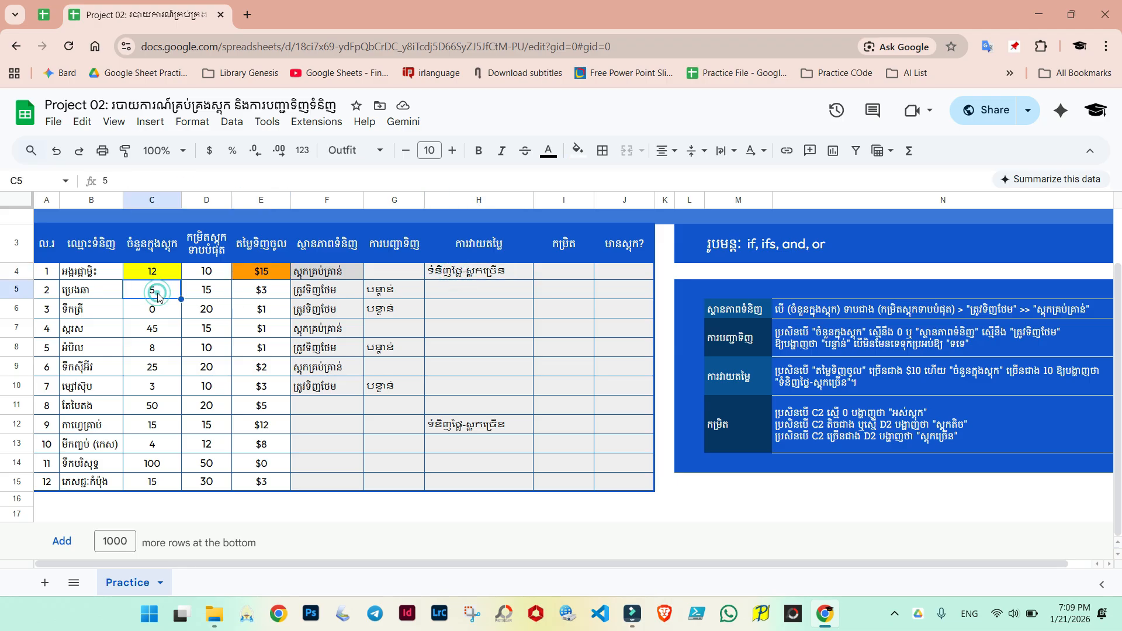
{"action": "left_click", "coordinate": [258, 297]}
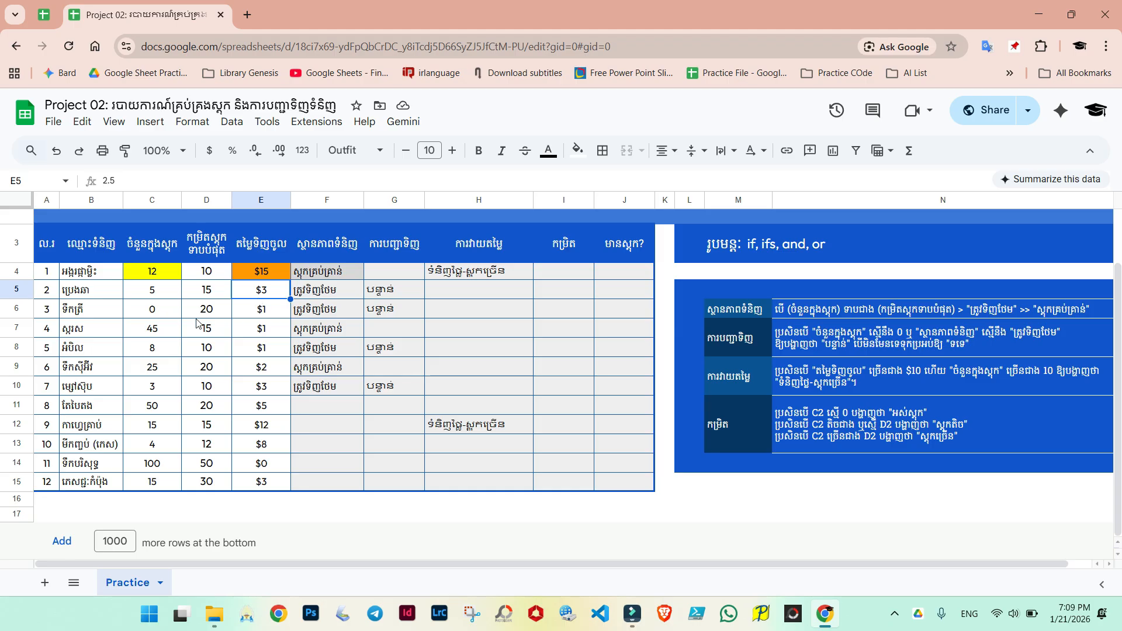
{"action": "left_click", "coordinate": [152, 332]}
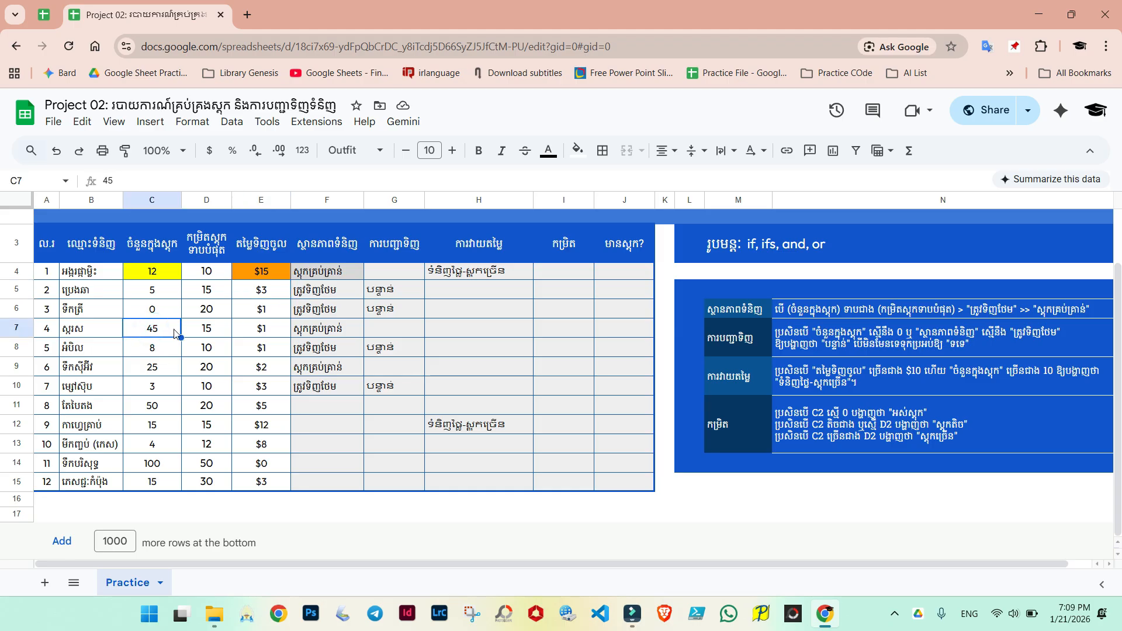
{"action": "left_click", "coordinate": [263, 331]}
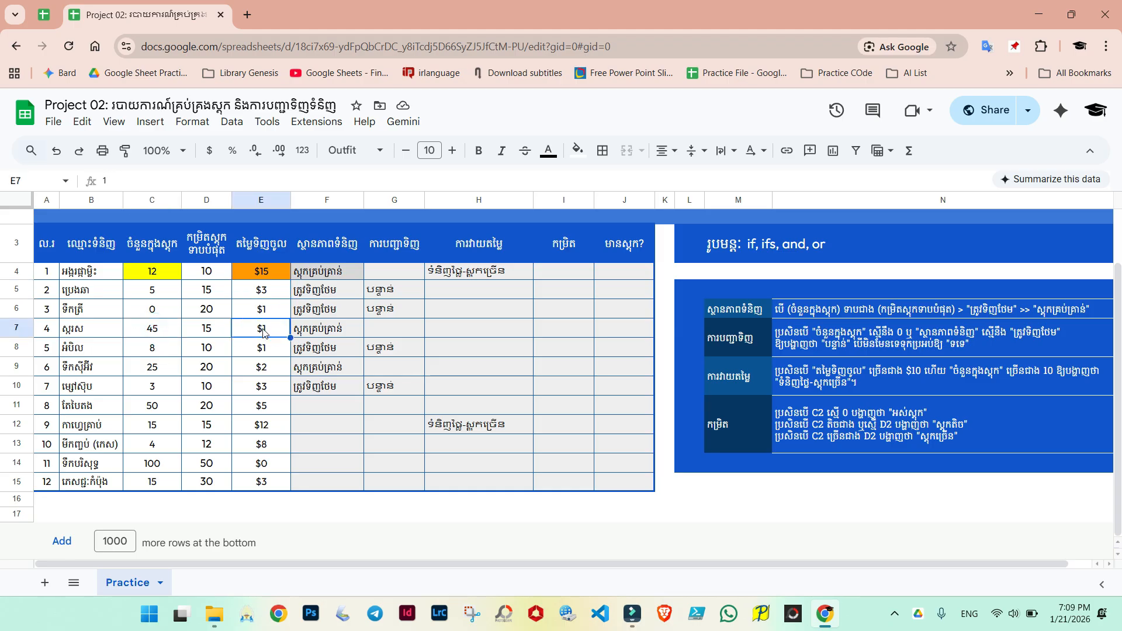
{"action": "left_click", "coordinate": [155, 333]}
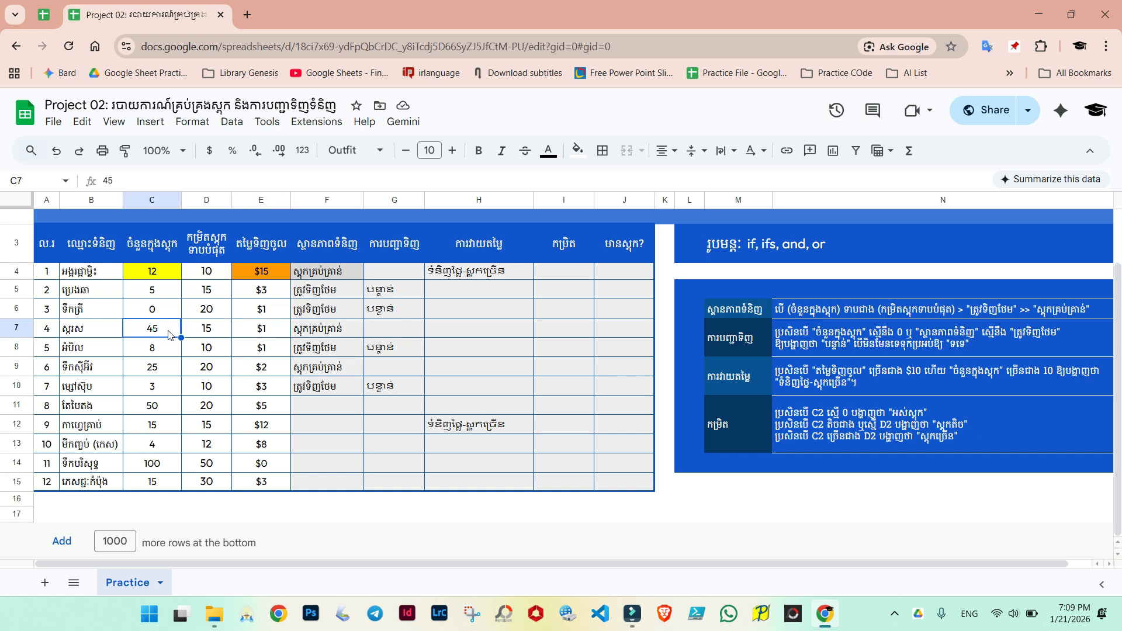
{"action": "left_click", "coordinate": [245, 334]}
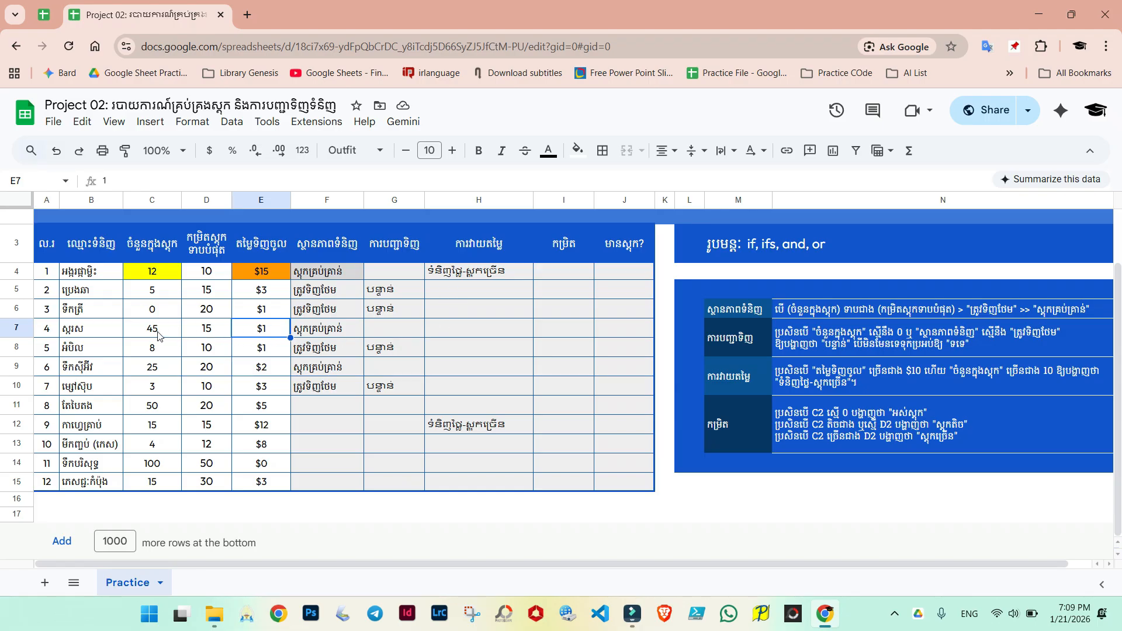
{"action": "left_click", "coordinate": [261, 329]}
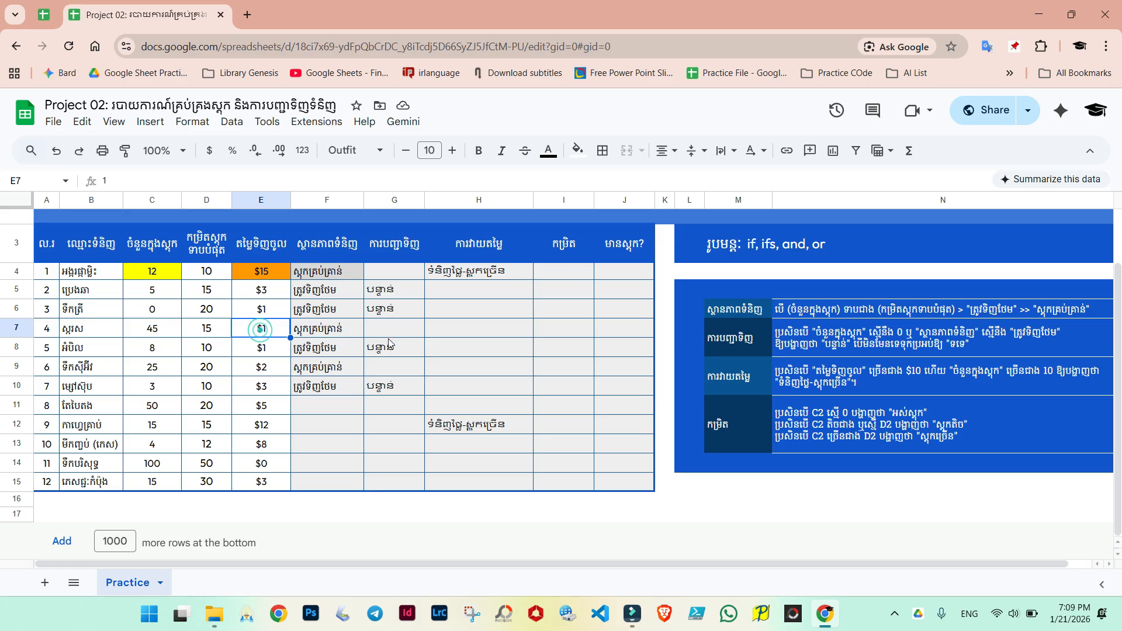
{"action": "left_click", "coordinate": [438, 328]}
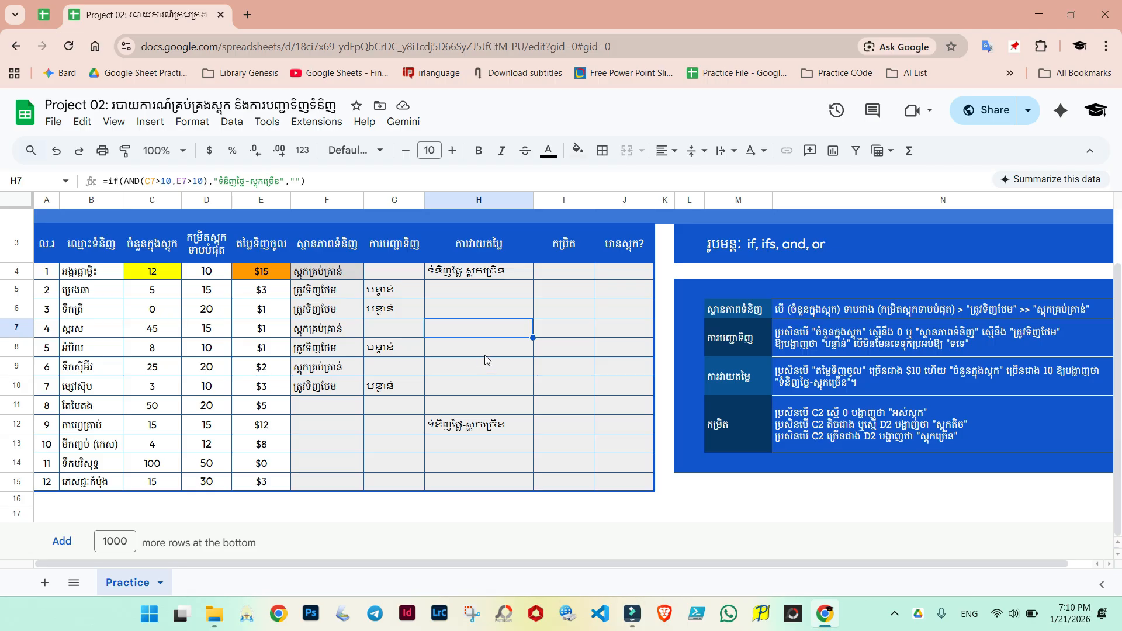
{"action": "left_click", "coordinate": [557, 270]}
{"action": "left_click", "coordinate": [730, 425]}
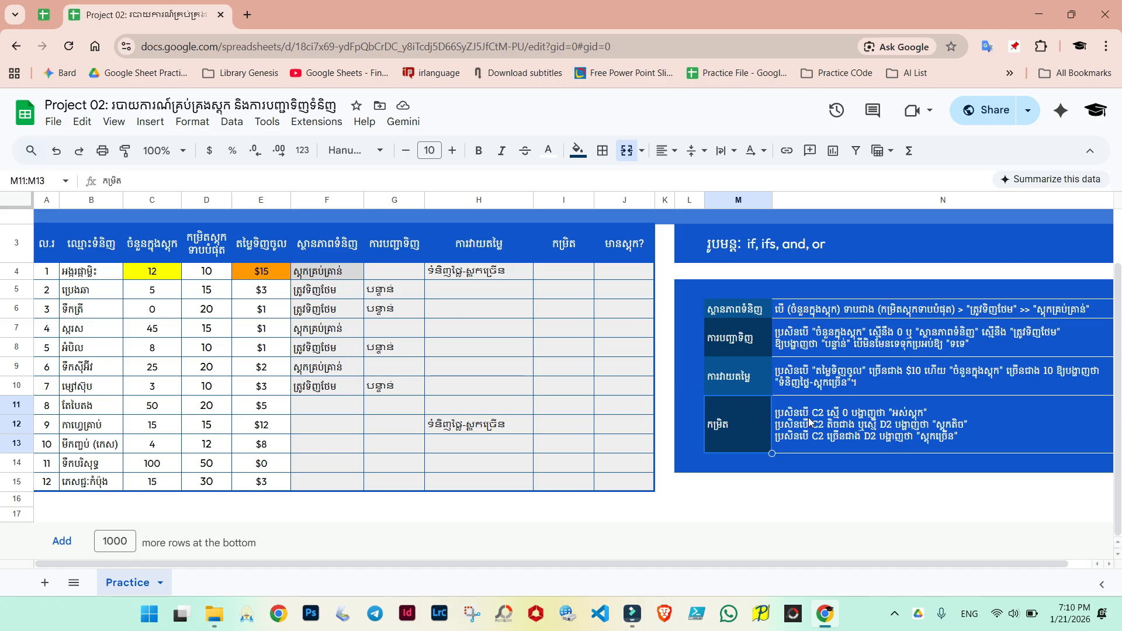
Step: Fill D4 with orange and reset the fill colour of E4
{"action": "left_click", "coordinate": [163, 276]}
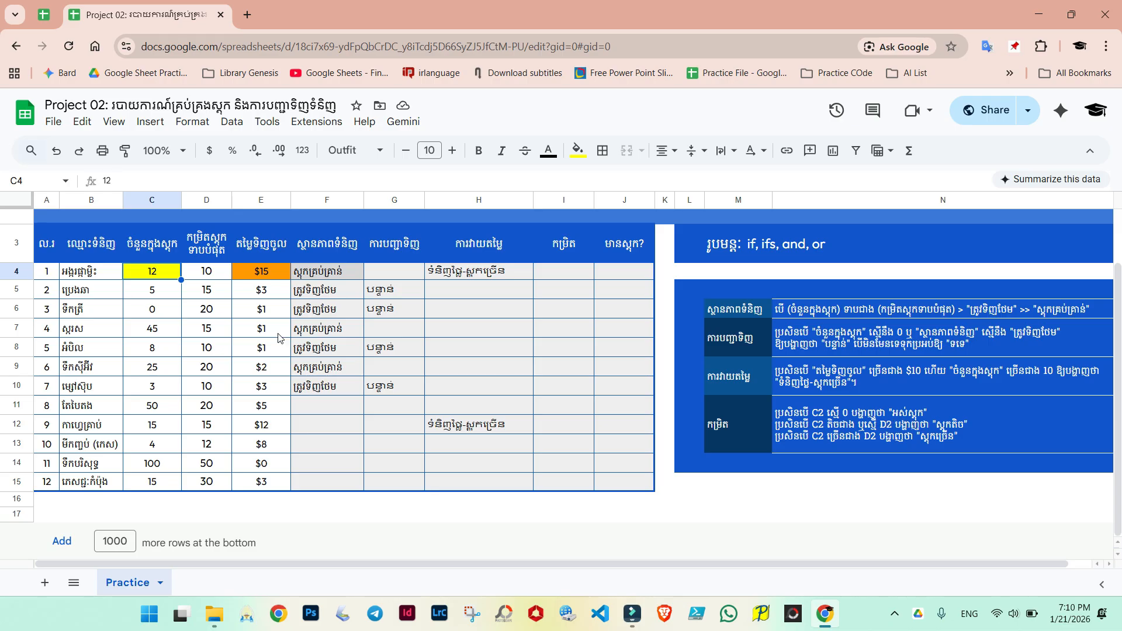
{"action": "left_click_drag", "start_coordinate": [575, 269], "coordinate": [573, 429]}
{"action": "left_click", "coordinate": [568, 328]}
{"action": "left_click", "coordinate": [159, 277]}
{"action": "left_click", "coordinate": [208, 272]}
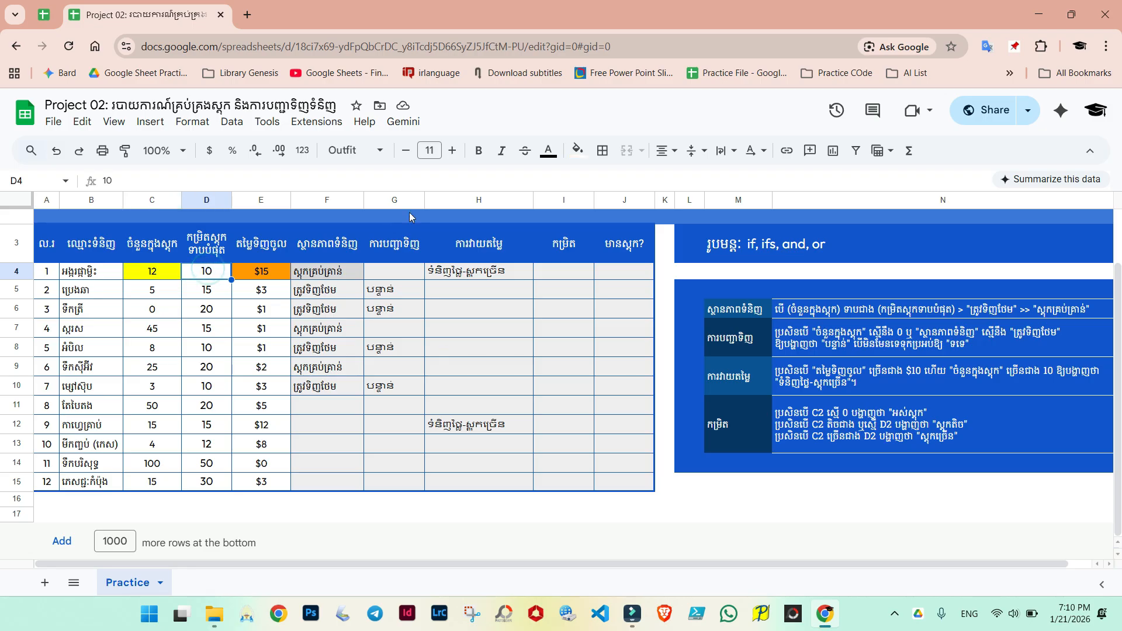
{"action": "left_click", "coordinate": [578, 150]}
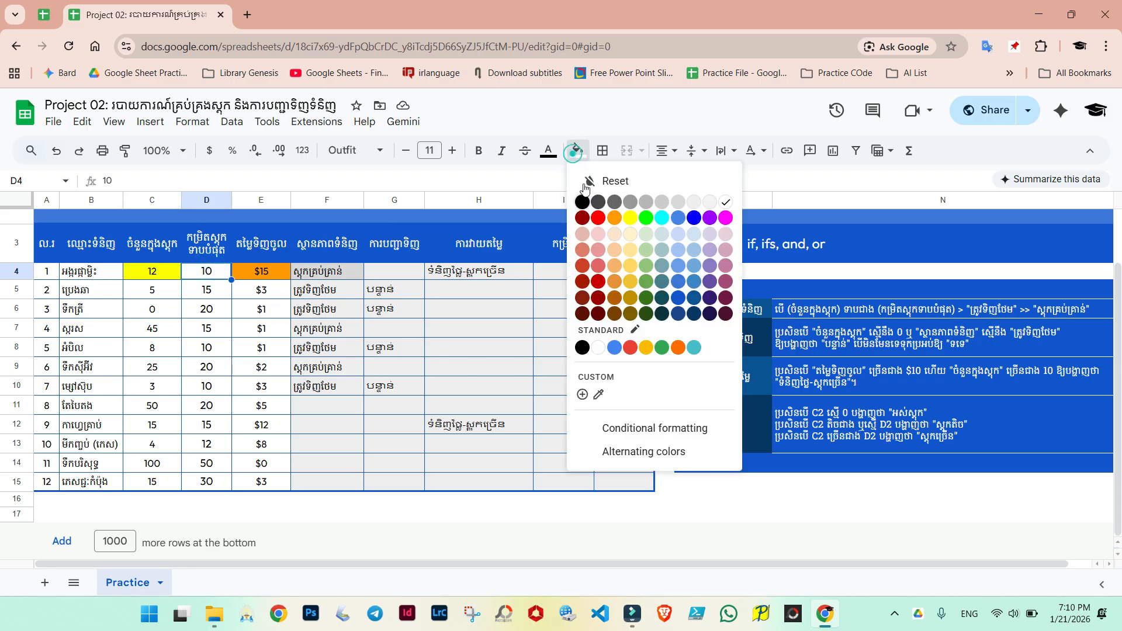
{"action": "left_click", "coordinate": [614, 218]}
{"action": "left_click", "coordinate": [270, 274]}
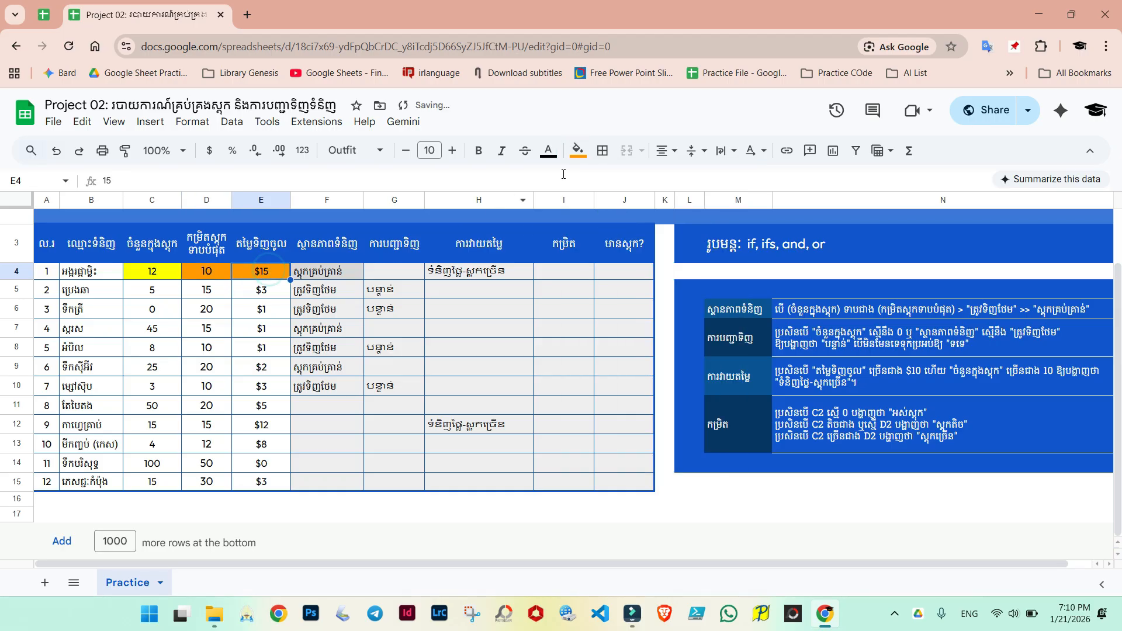
{"action": "left_click", "coordinate": [582, 154]}
{"action": "left_click", "coordinate": [614, 181]}
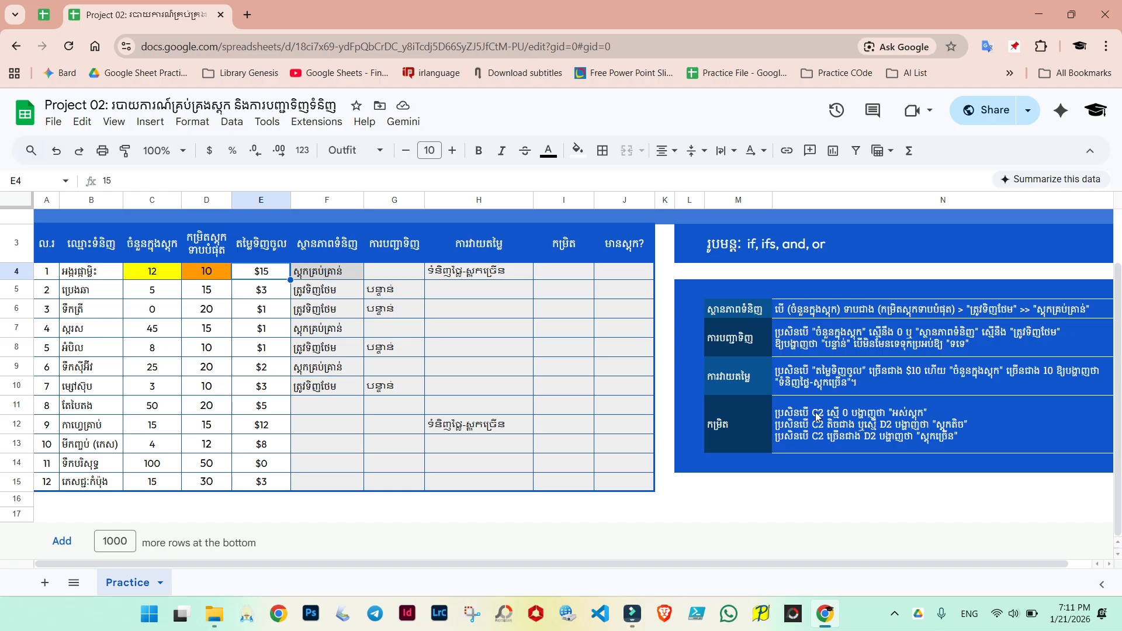
Step: In I4, start an IF formula testing whether C4 equals 0
{"action": "left_click", "coordinate": [562, 274]}
{"action": "scroll", "coordinate": [566, 286], "scroll_direction": "up", "scroll_amount": 2}
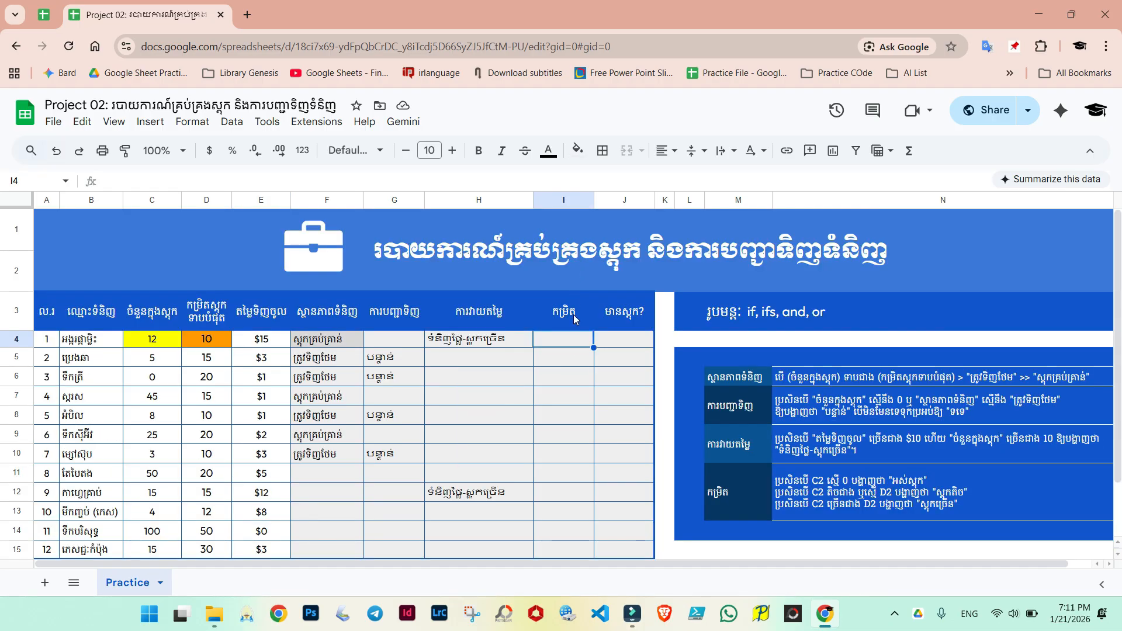
{"action": "type", "text": "=if("}
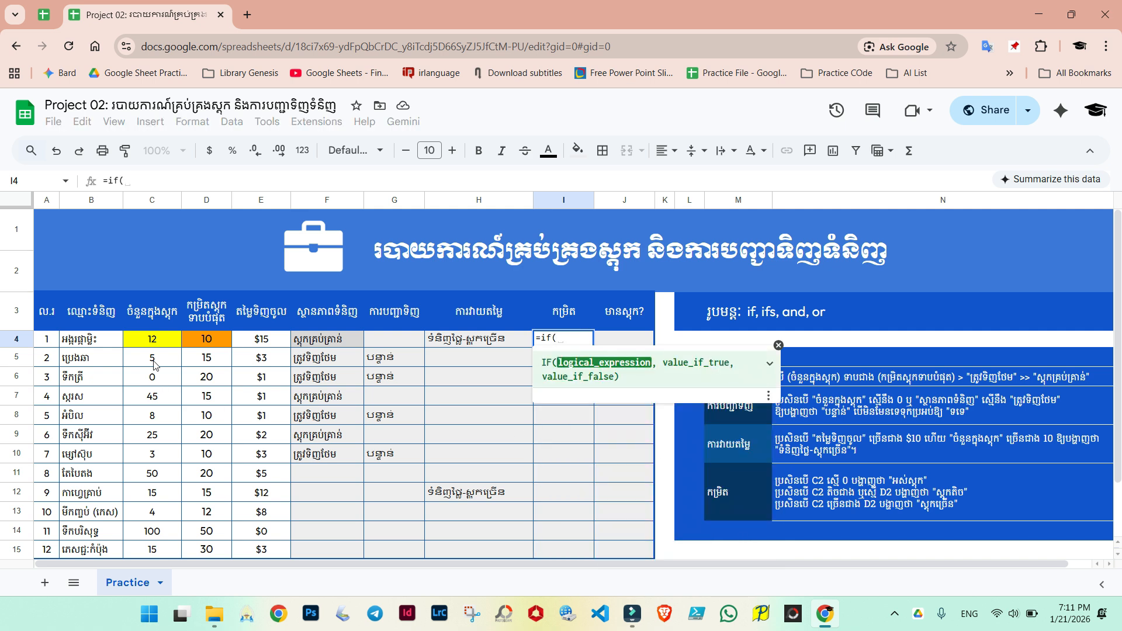
{"action": "left_click", "coordinate": [152, 339]}
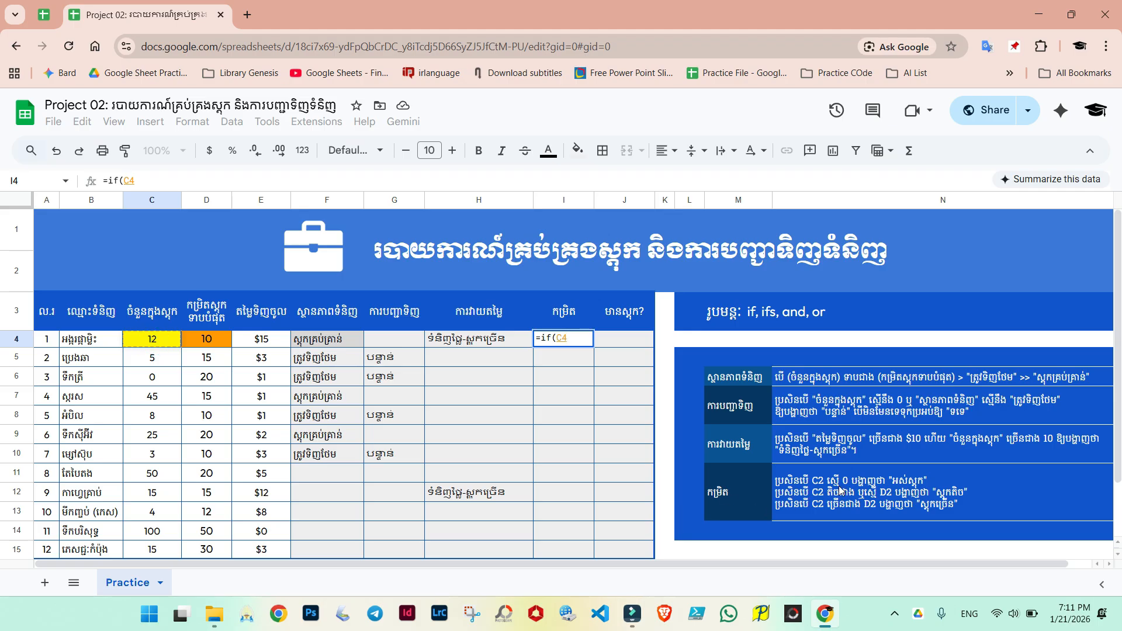
{"action": "type", "text": "=0"}
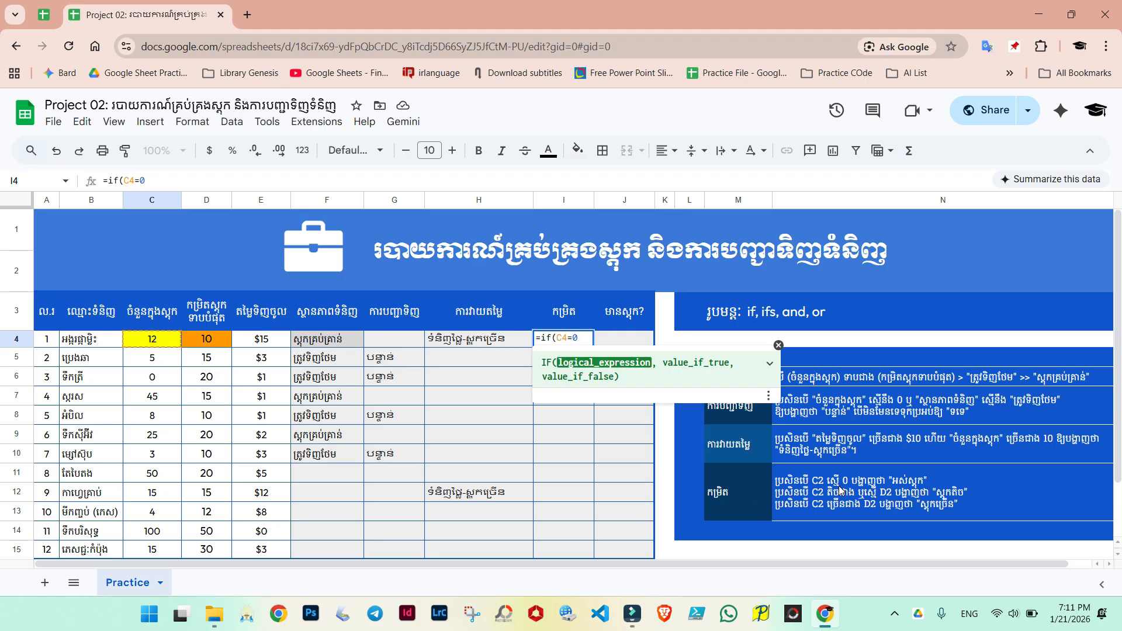
{"action": "type", "text": ", \""}
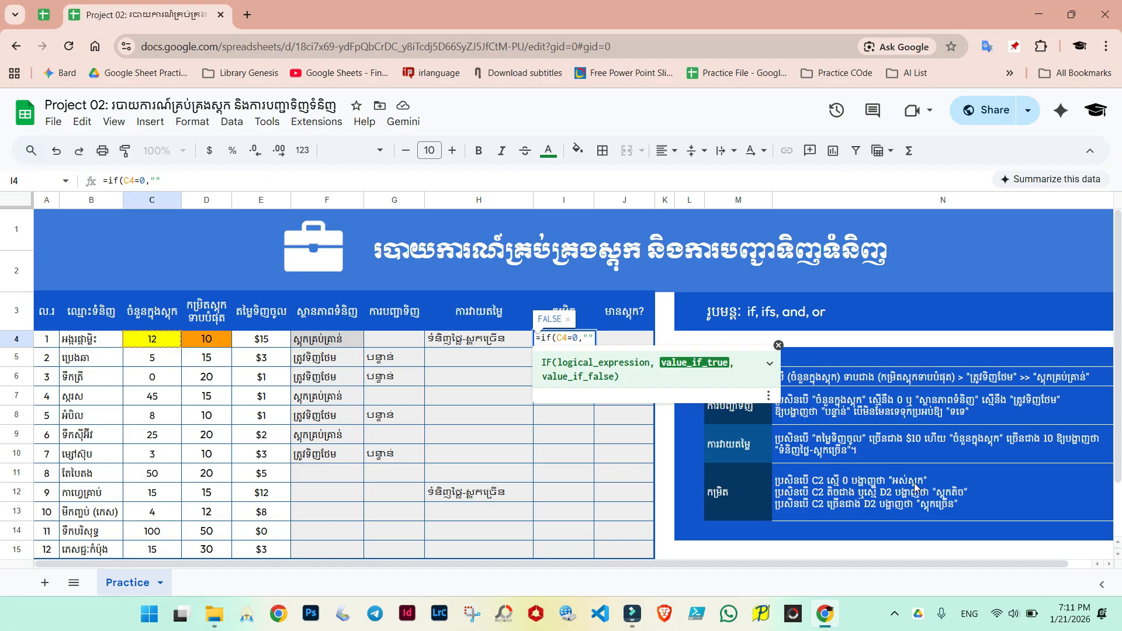
Step: In I4's IF formula, enter "អស់ស្តុក" as the result when C4 equals 0
{"action": "key", "text": "alt+shift"}
{"action": "type", "text": "អស់ស្តុក"}
{"action": "key", "text": "alt+shift"}
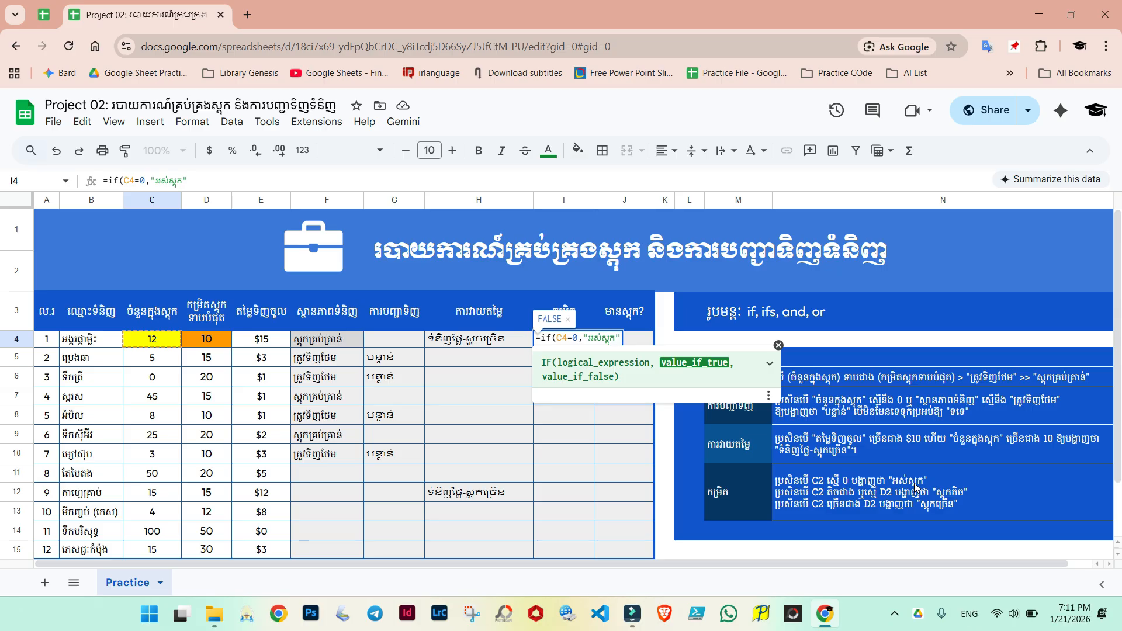
{"action": "type", "text": ","}
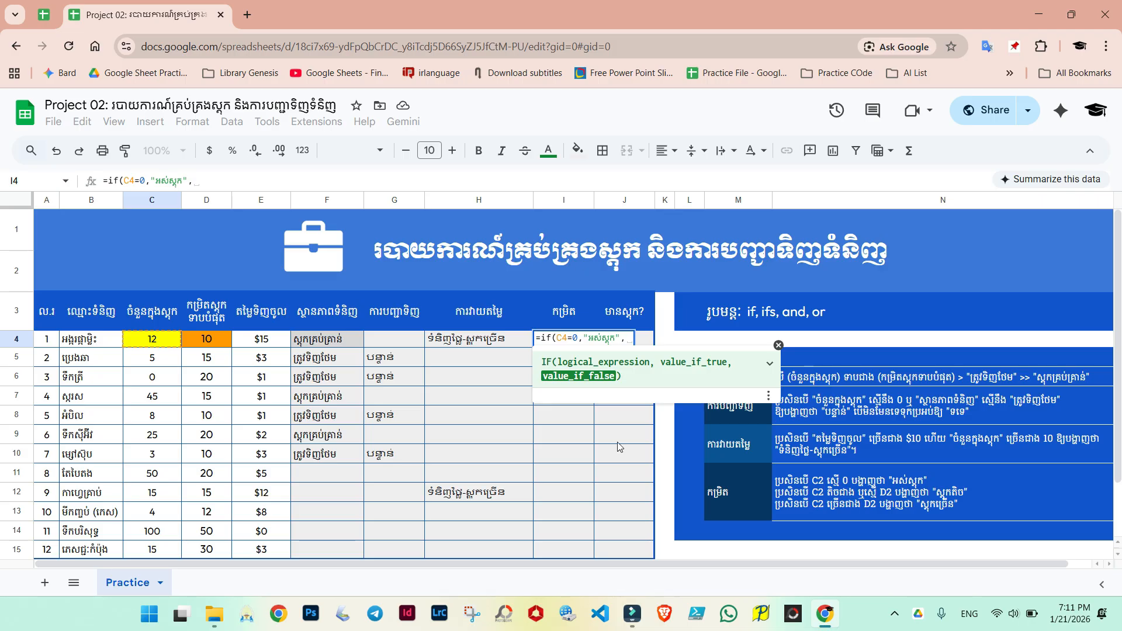
Step: Add a C4<=D4 test returning "ស្តុកតិច" to I4's formula and commit it
{"action": "left_click", "coordinate": [147, 348]}
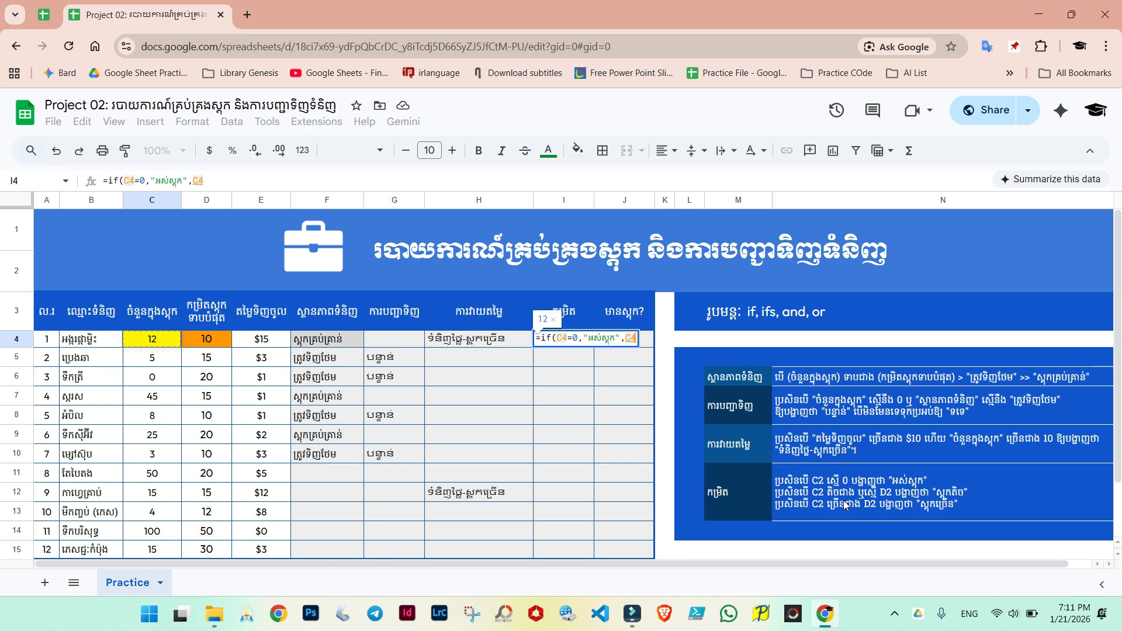
{"action": "type", "text": "<="}
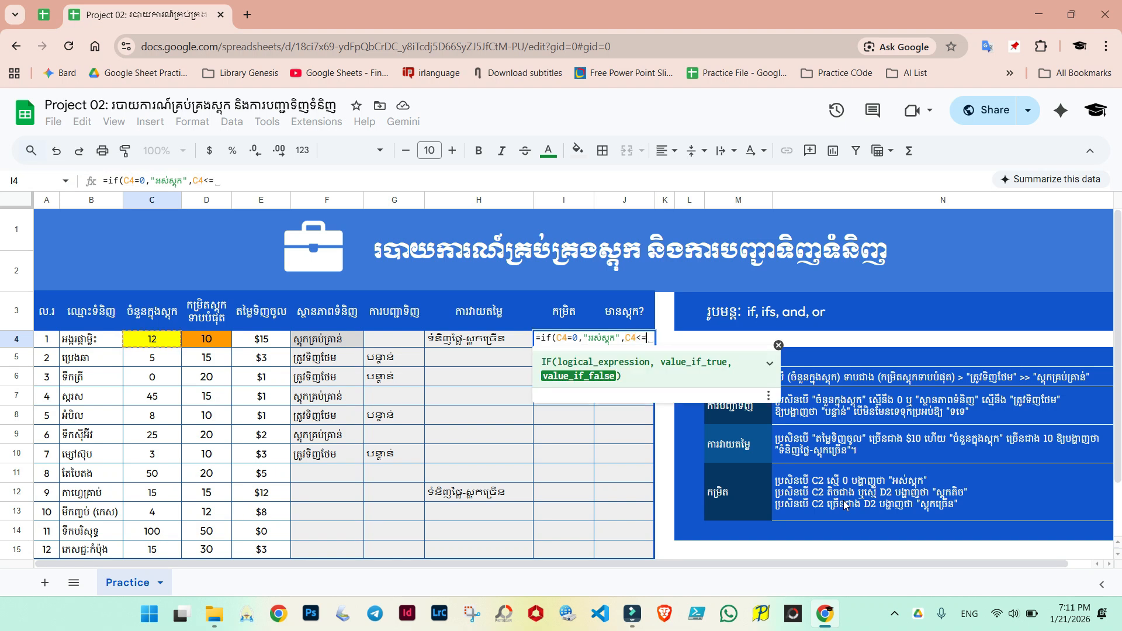
{"action": "left_click", "coordinate": [208, 341]}
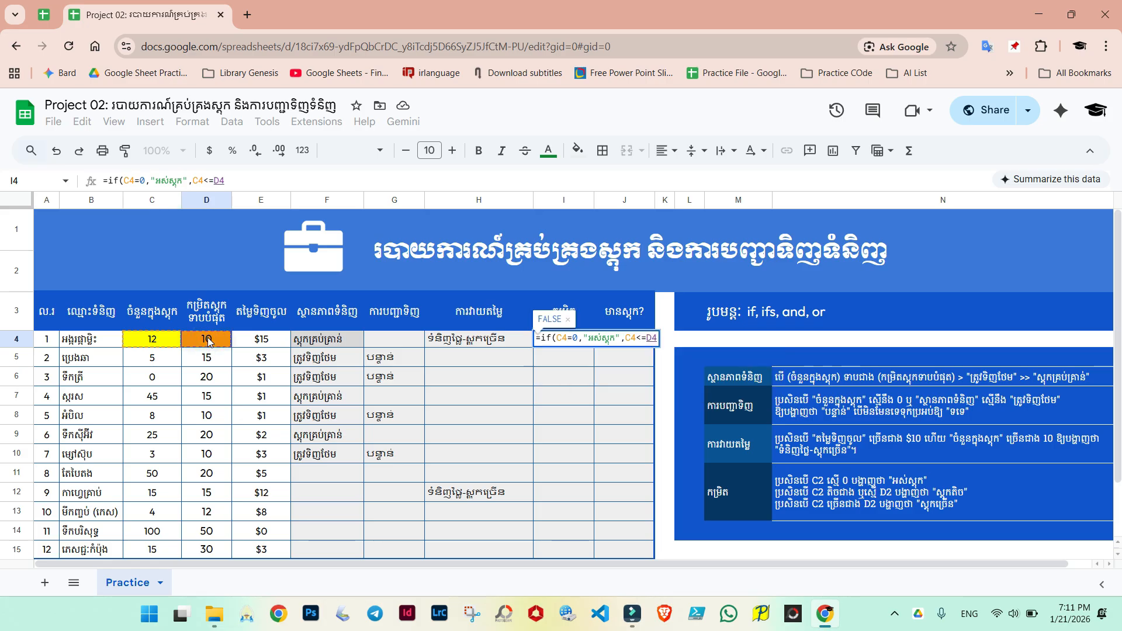
{"action": "type", "text": ",\"\""}
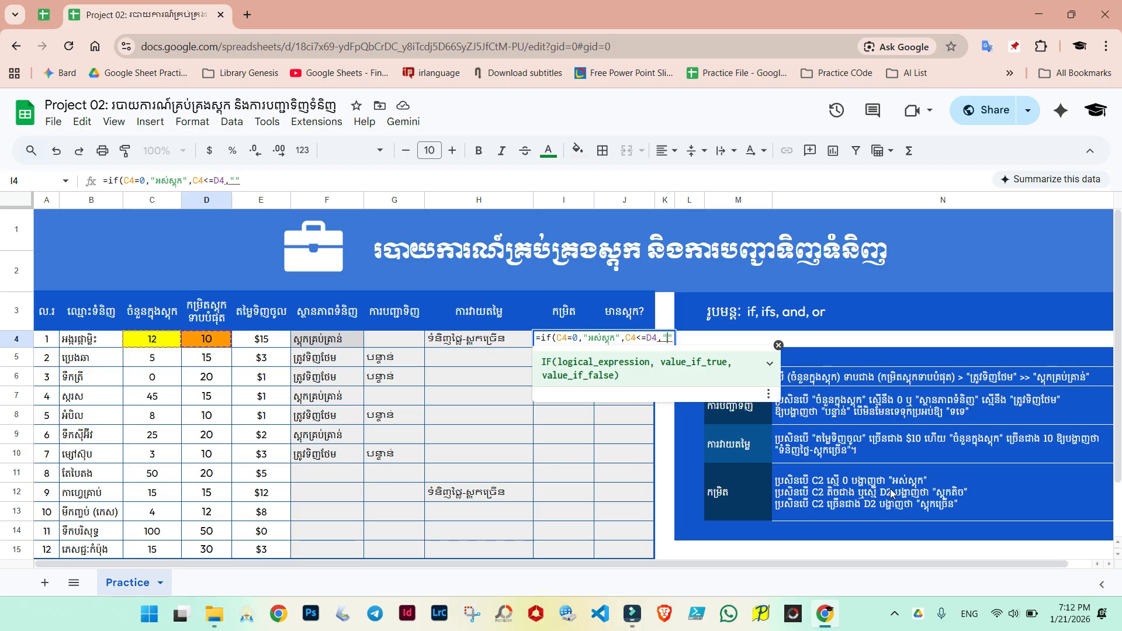
{"action": "key", "text": "alt+shift"}
{"action": "type", "text": "ស្តុកតិច"}
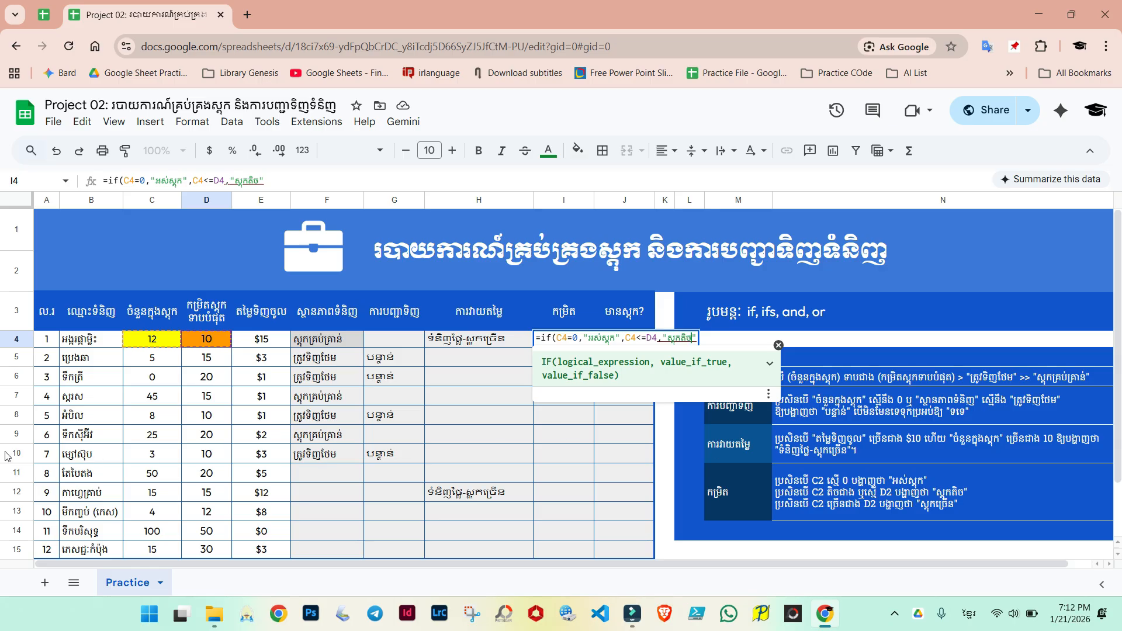
{"action": "left_click", "coordinate": [665, 336]}
{"action": "left_click", "coordinate": [705, 335]}
{"action": "left_click", "coordinate": [546, 339]}
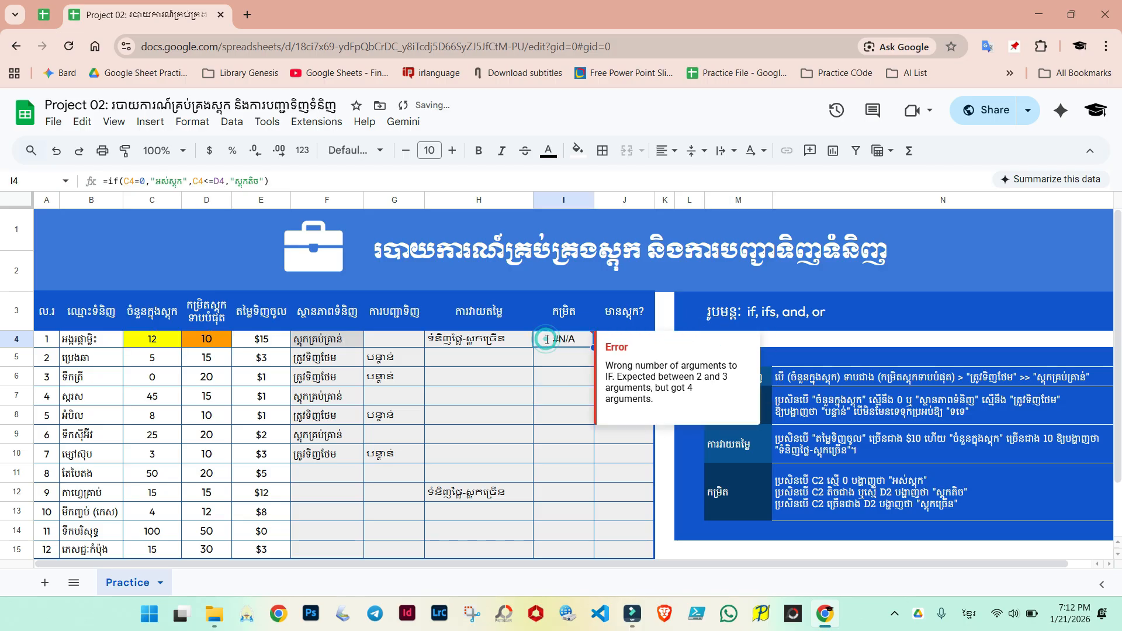
Step: Wrap the C4<=D4 test in a nested IF inside I4's formula and commit it
{"action": "double_click", "coordinate": [546, 339]}
{"action": "left_click", "coordinate": [632, 337]}
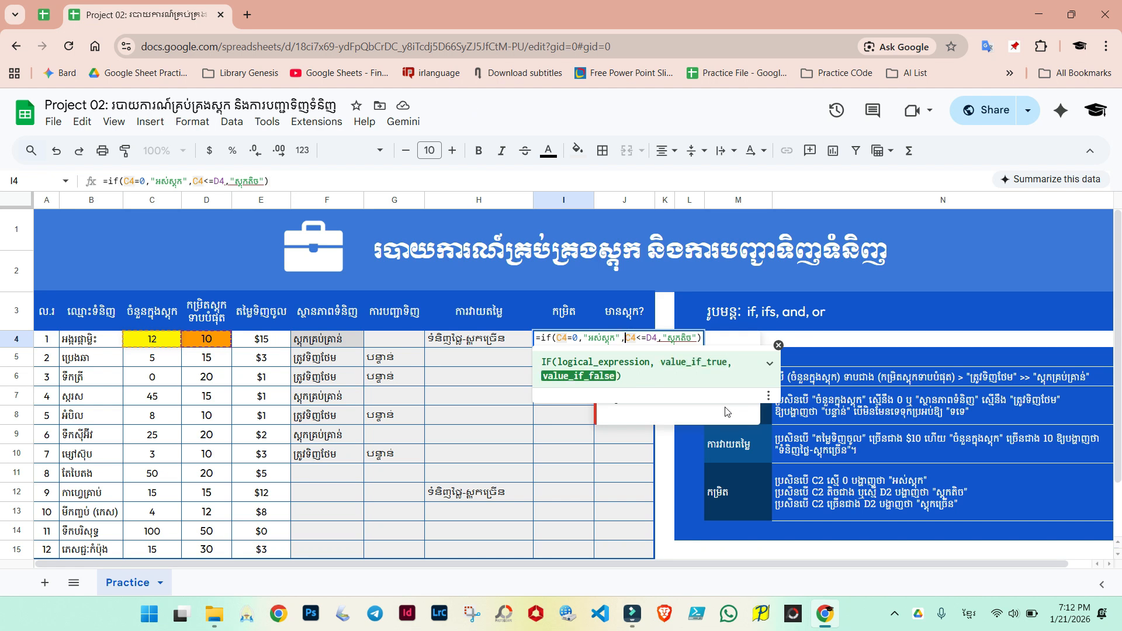
{"action": "type", "text": "i"}
{"action": "type", "text": "ថ("}
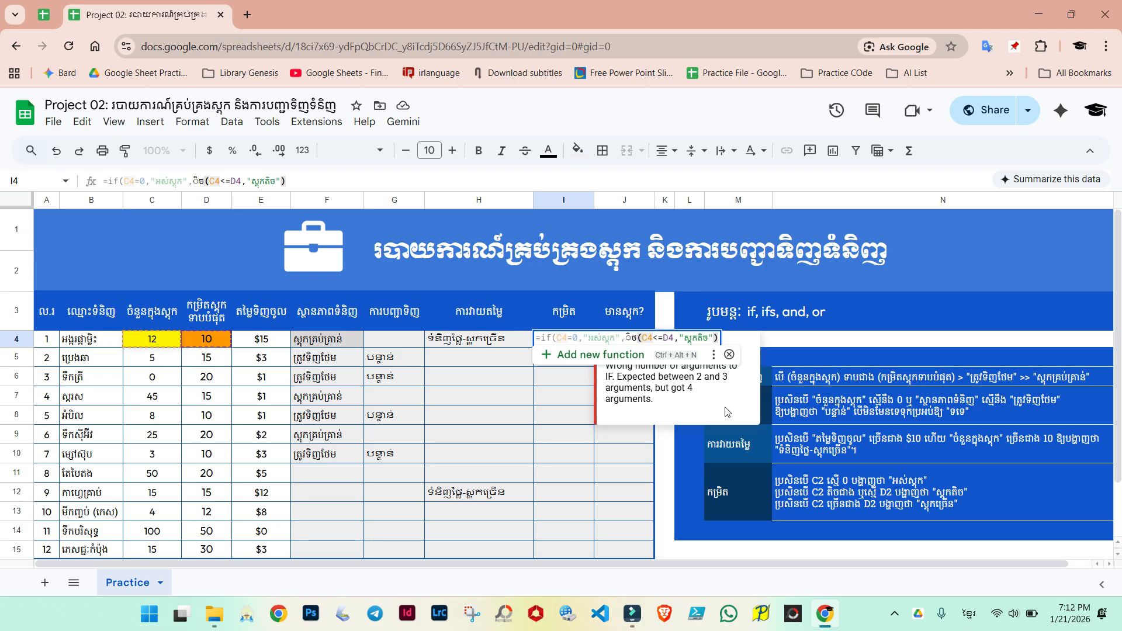
{"action": "key", "text": "BackSpace"}
{"action": "key", "text": "BackSpace"}
{"action": "key", "text": "BackSpace"}
{"action": "key", "text": "alt+shift"}
{"action": "type", "text": "i"}
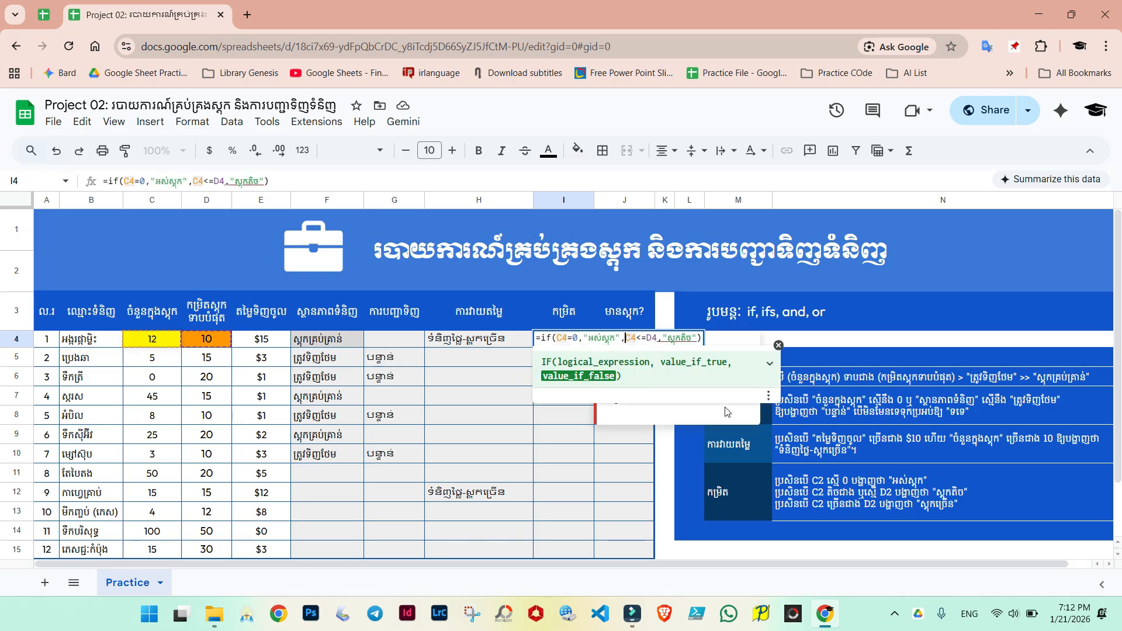
{"action": "type", "text": "f("}
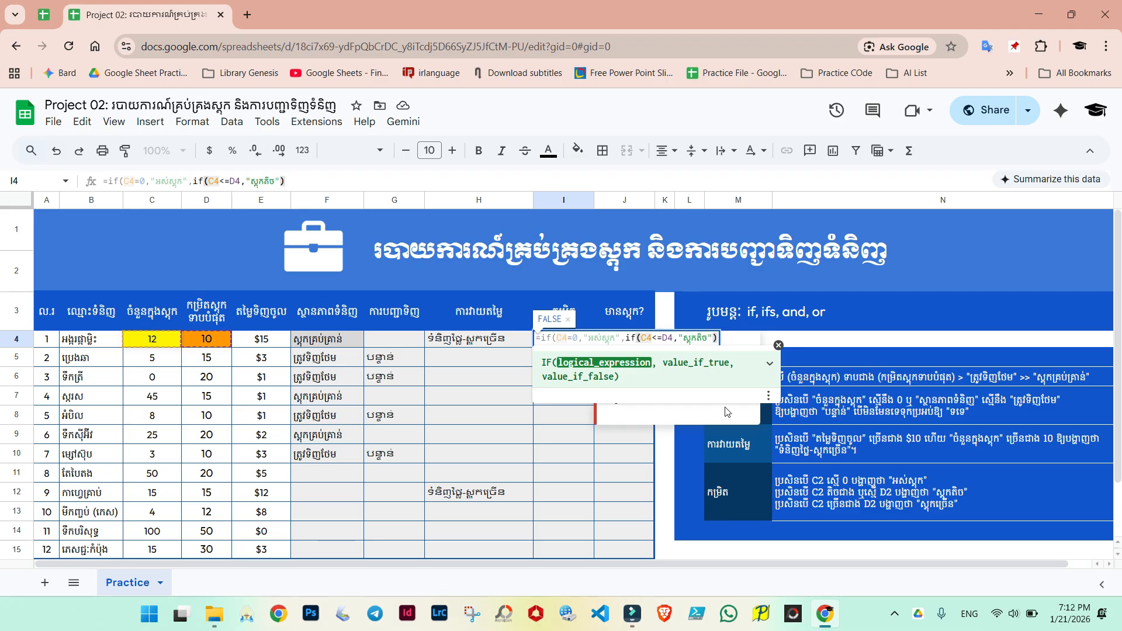
{"action": "left_click", "coordinate": [701, 337]}
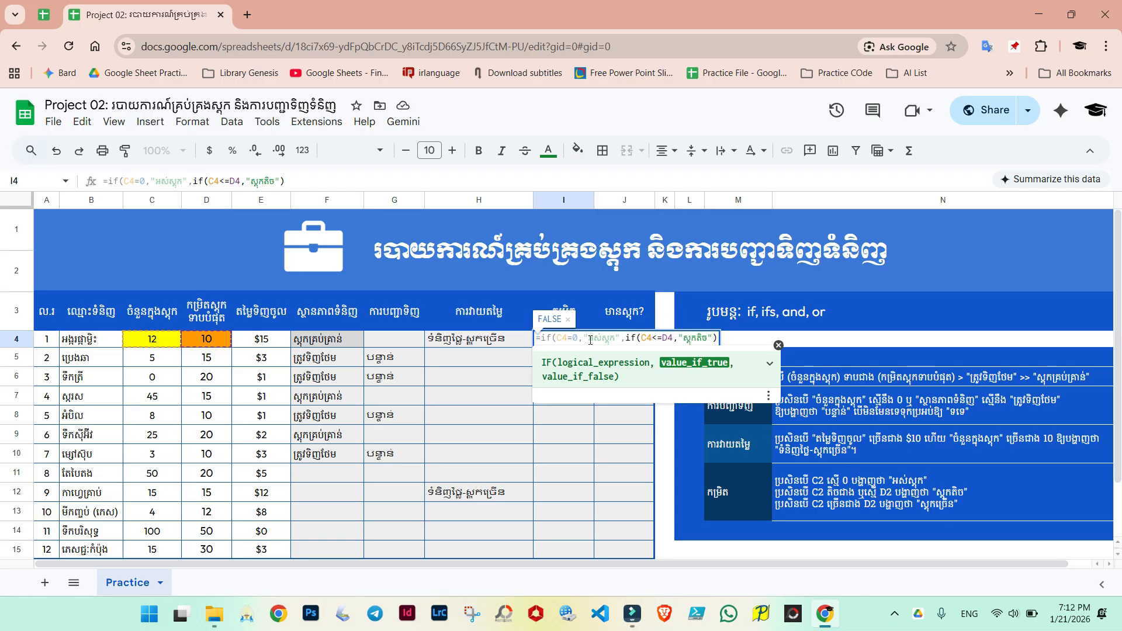
{"action": "left_click", "coordinate": [717, 340]}
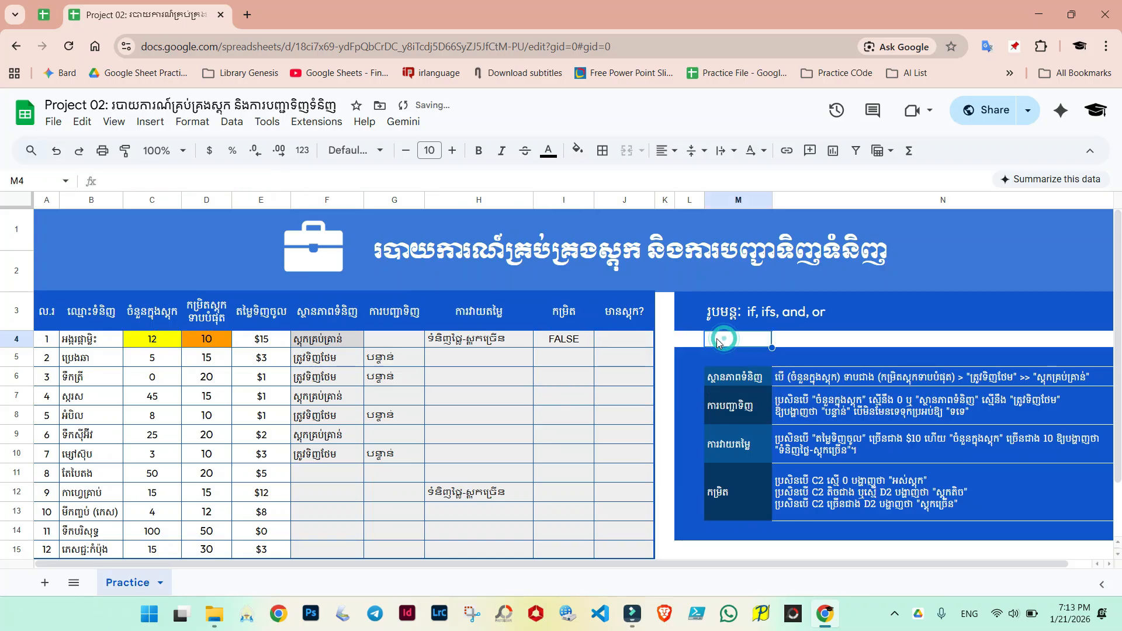
Step: Add "ស្តុកច្រើន" as the nested IF's false result, close both brackets and confirm I4's formula
{"action": "double_click", "coordinate": [574, 340]}
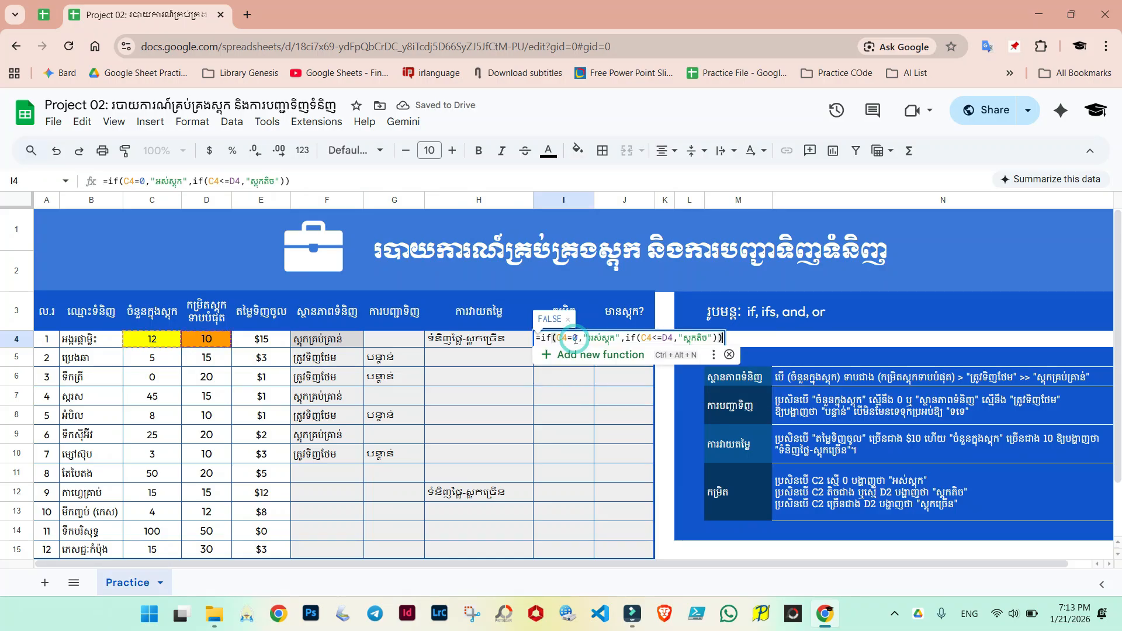
{"action": "left_click", "coordinate": [705, 340]}
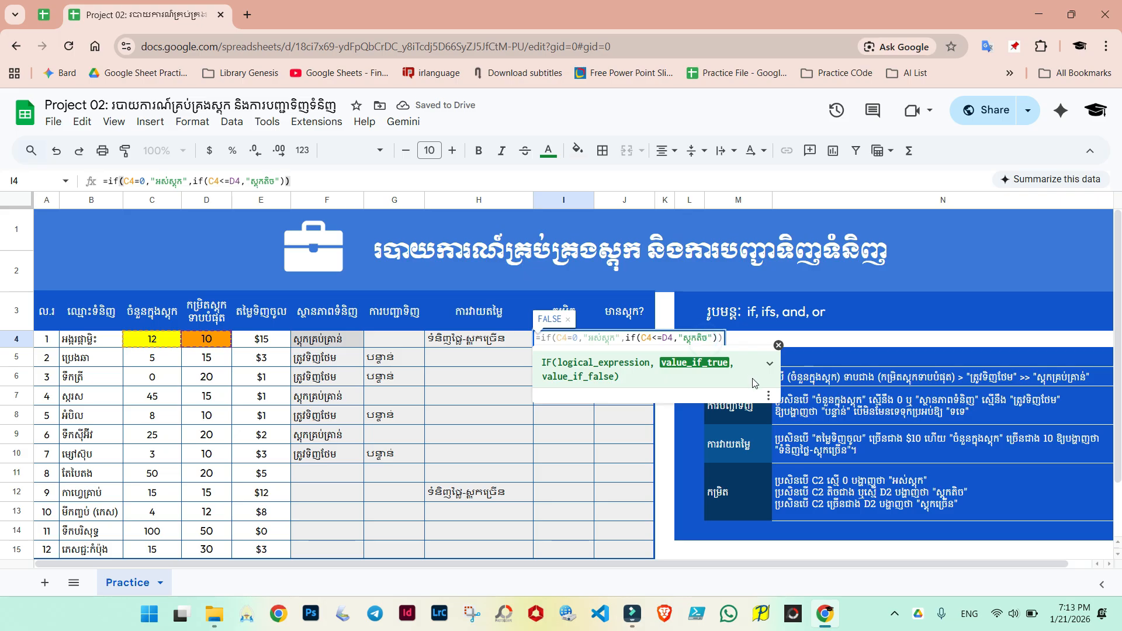
{"action": "key", "text": "End"}
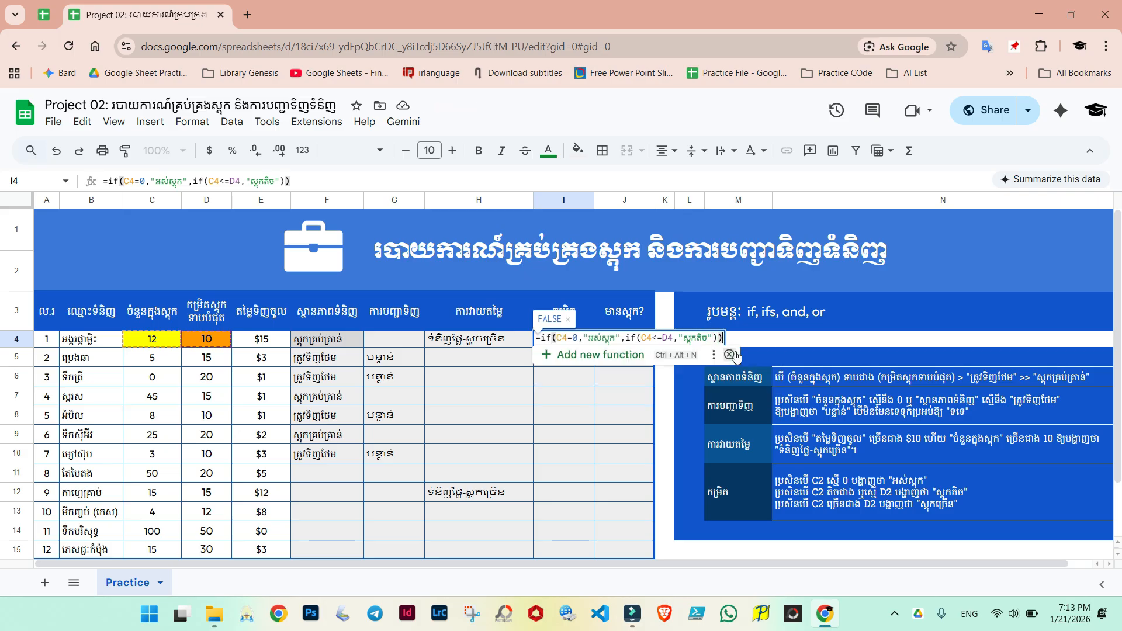
{"action": "key", "text": "BackSpace"}
{"action": "key", "text": "BackSpace"}
{"action": "type", "text": ","}
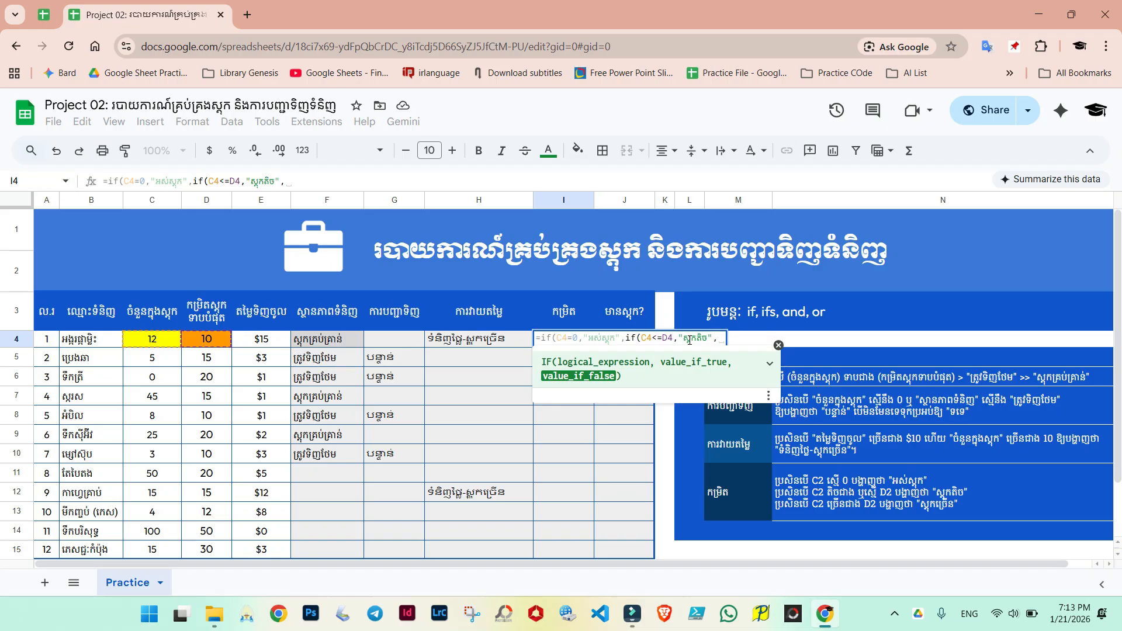
{"action": "type", "text": "\"\""}
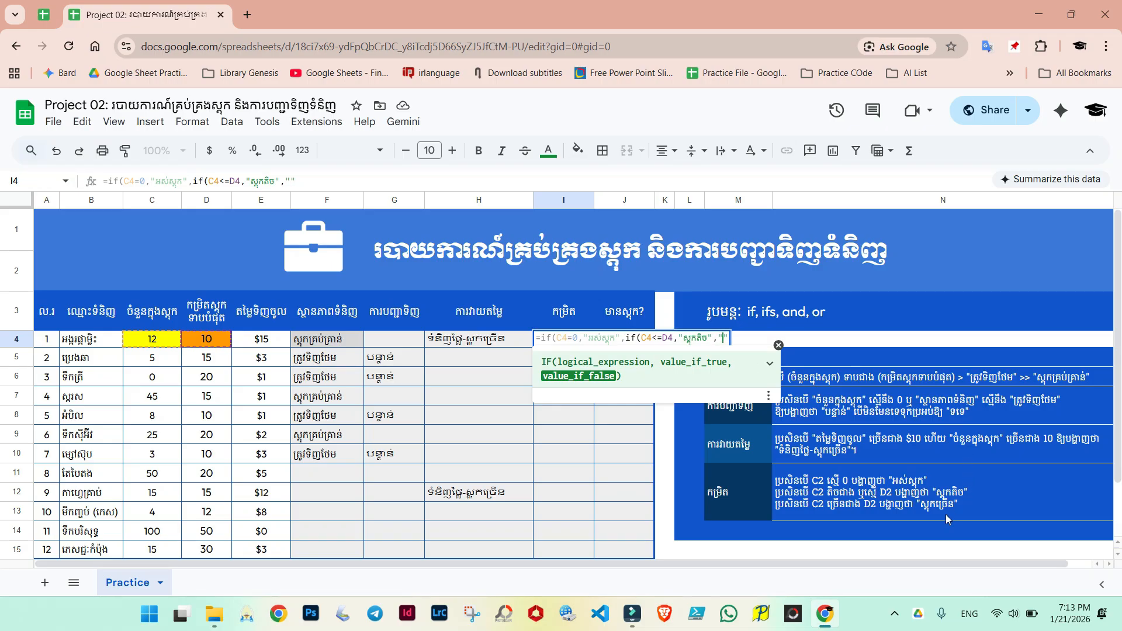
{"action": "key", "text": "alt+shift"}
{"action": "type", "text": "ស្"}
{"action": "type", "text": "តុកច្រើ"}
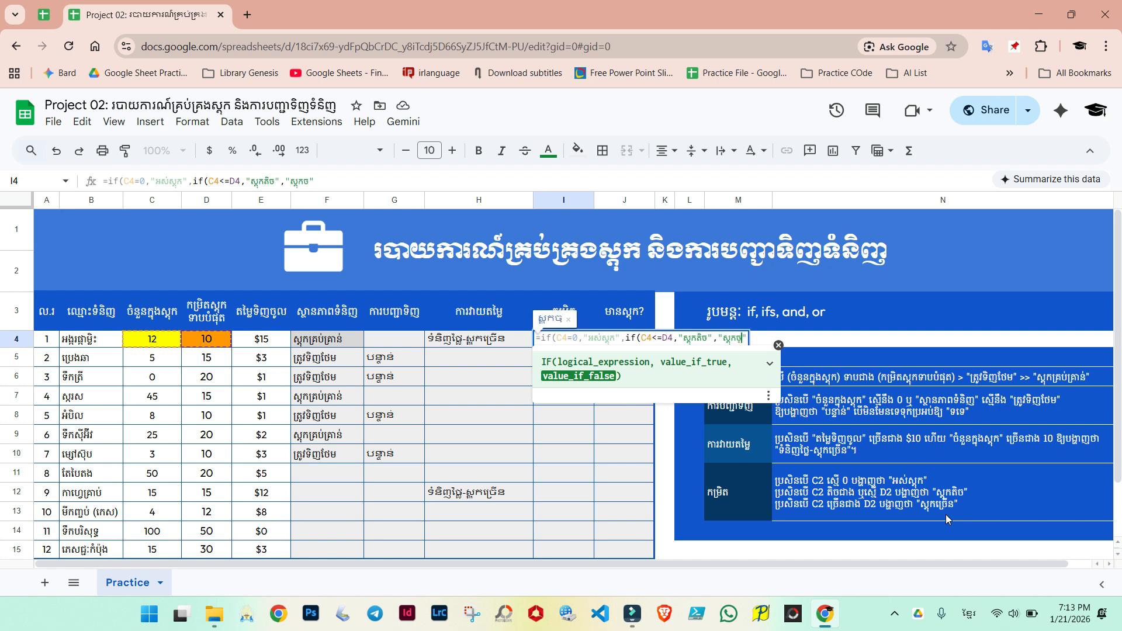
{"action": "type", "text": "ន"}
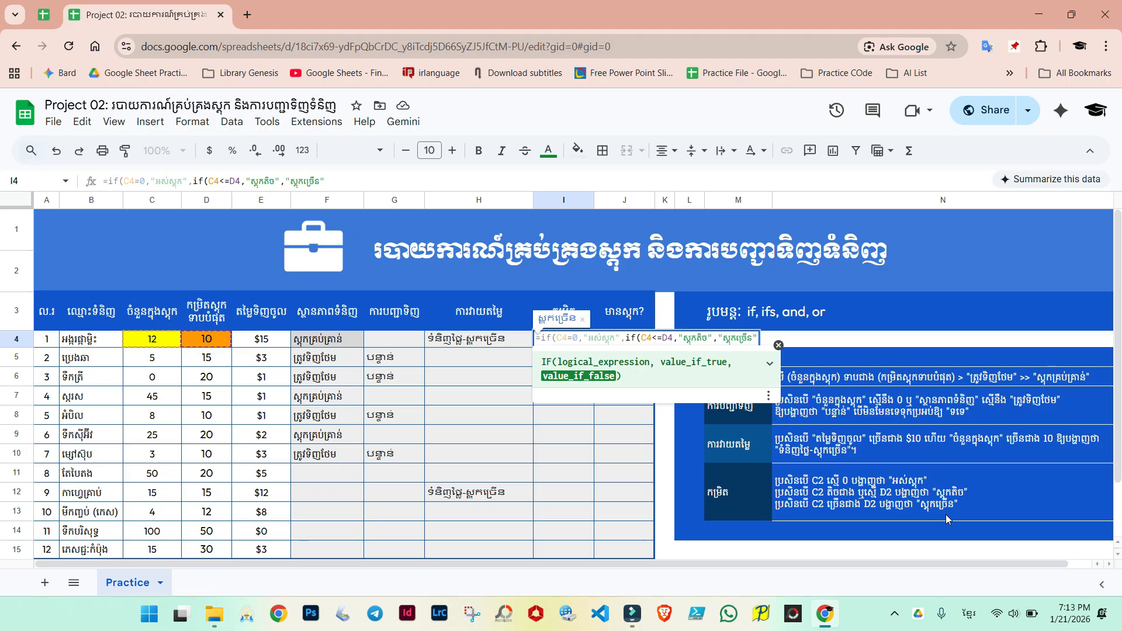
{"action": "type", "text": "\""}
{"action": "key", "text": "alt+shift"}
{"action": "type", "text": "))"}
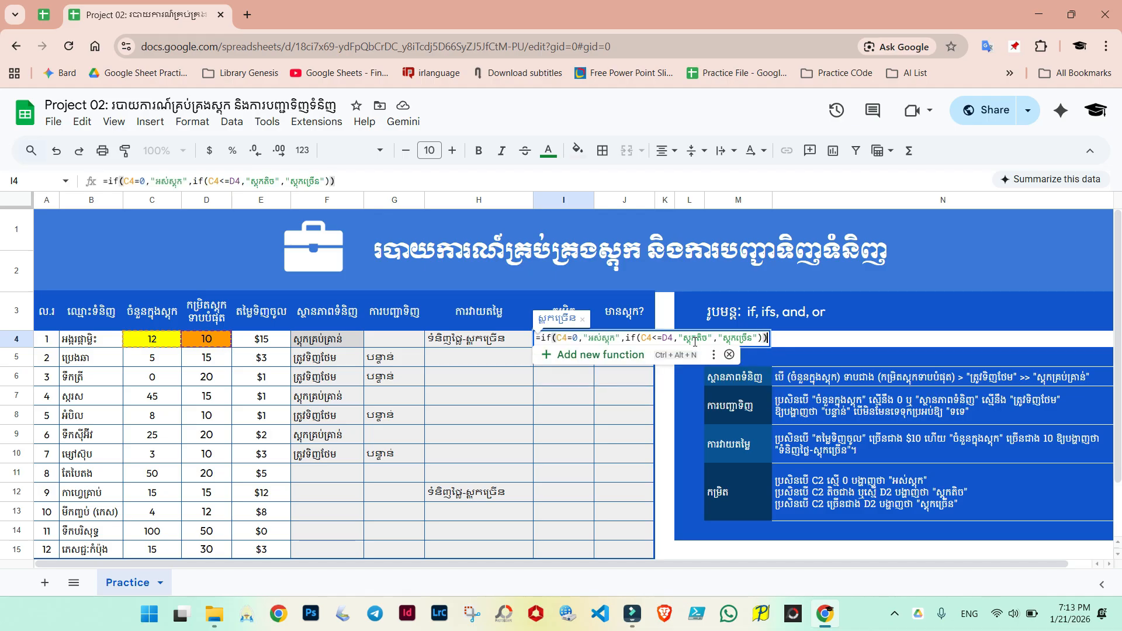
{"action": "key", "text": "Return"}
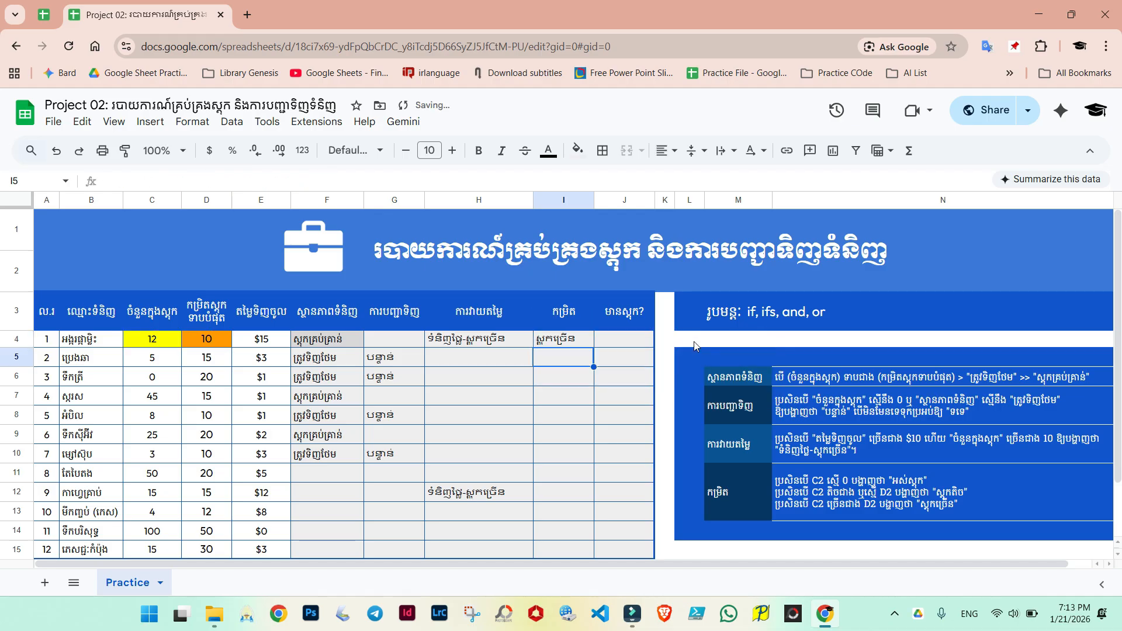
Step: Copy I4's formula down to I11 and check a copied cell's formula
{"action": "left_click", "coordinate": [570, 340]}
{"action": "left_click_drag", "start_coordinate": [594, 346], "coordinate": [592, 478]}
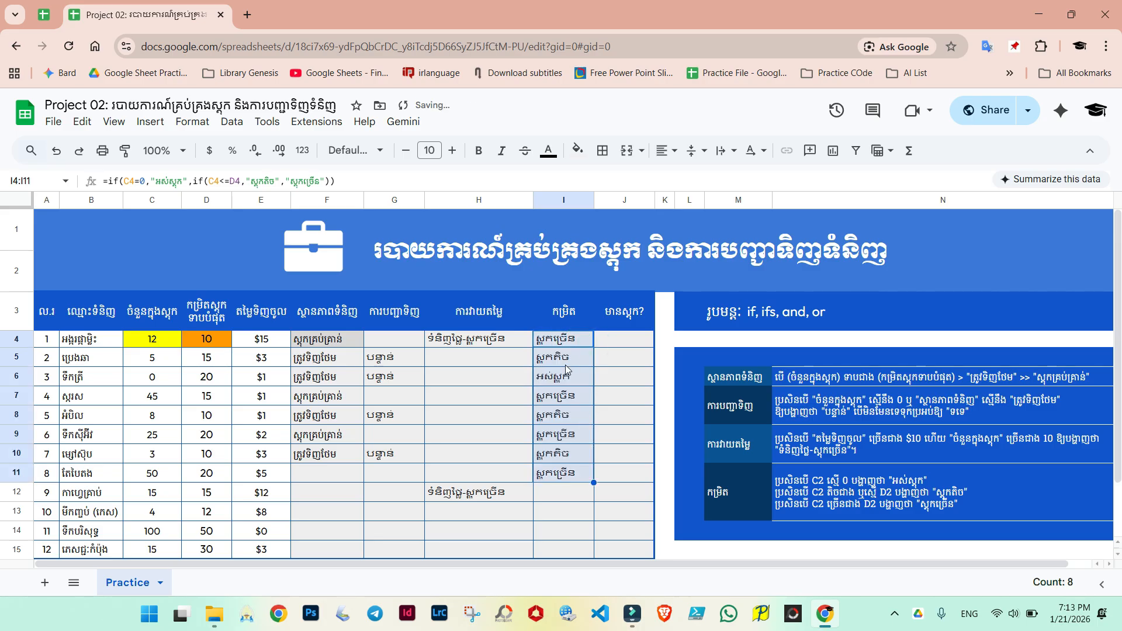
{"action": "left_click", "coordinate": [579, 392]}
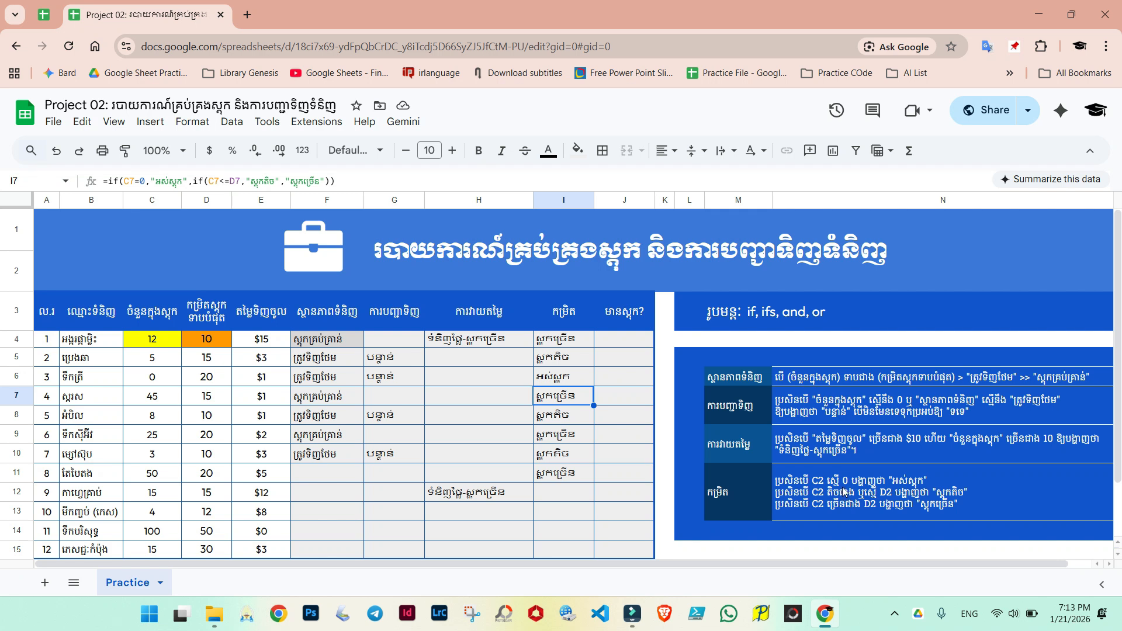
Step: Examine the empty column J cells and the stock quantities in column C
{"action": "left_click", "coordinate": [623, 340]}
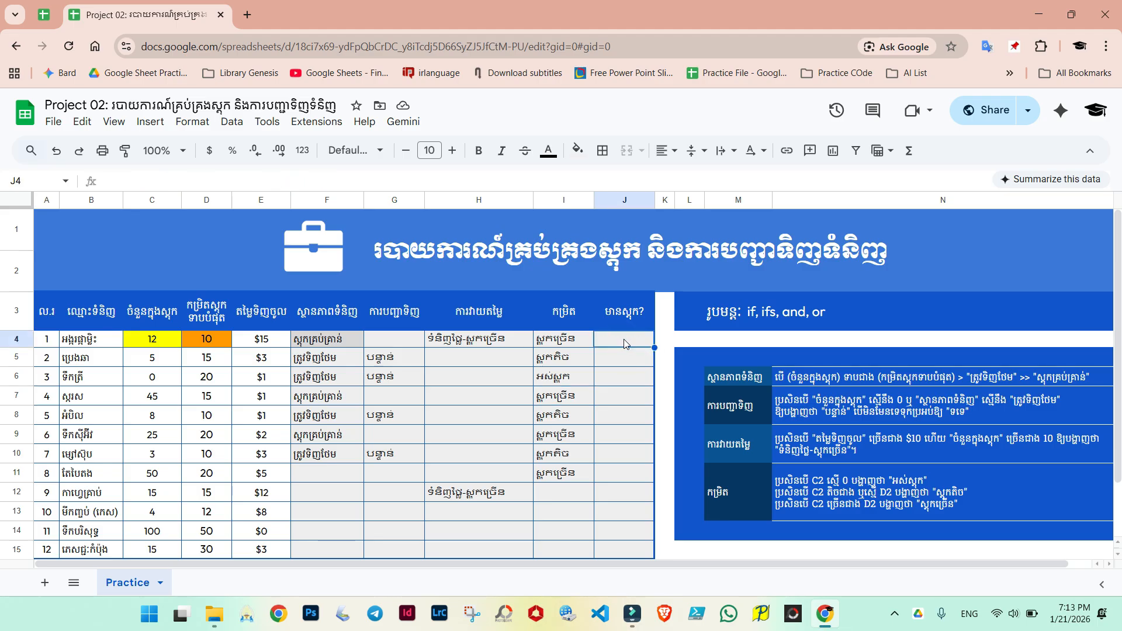
{"action": "left_click_drag", "start_coordinate": [620, 339], "coordinate": [622, 357]}
{"action": "left_click_drag", "start_coordinate": [627, 399], "coordinate": [619, 518]}
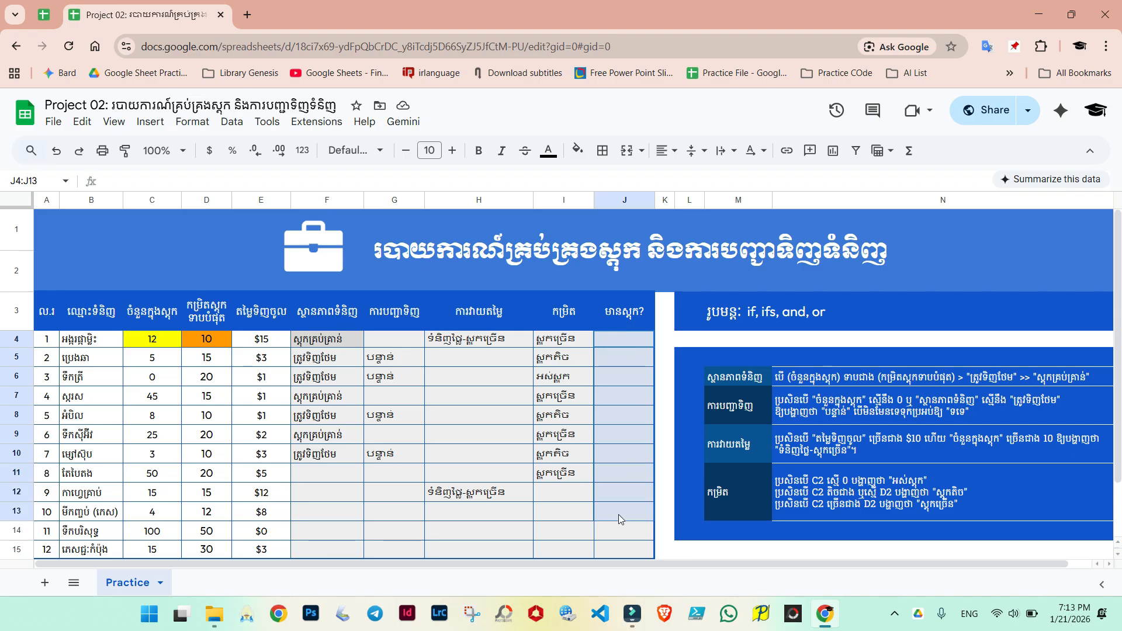
{"action": "left_click", "coordinate": [622, 476]}
{"action": "left_click", "coordinate": [607, 396]}
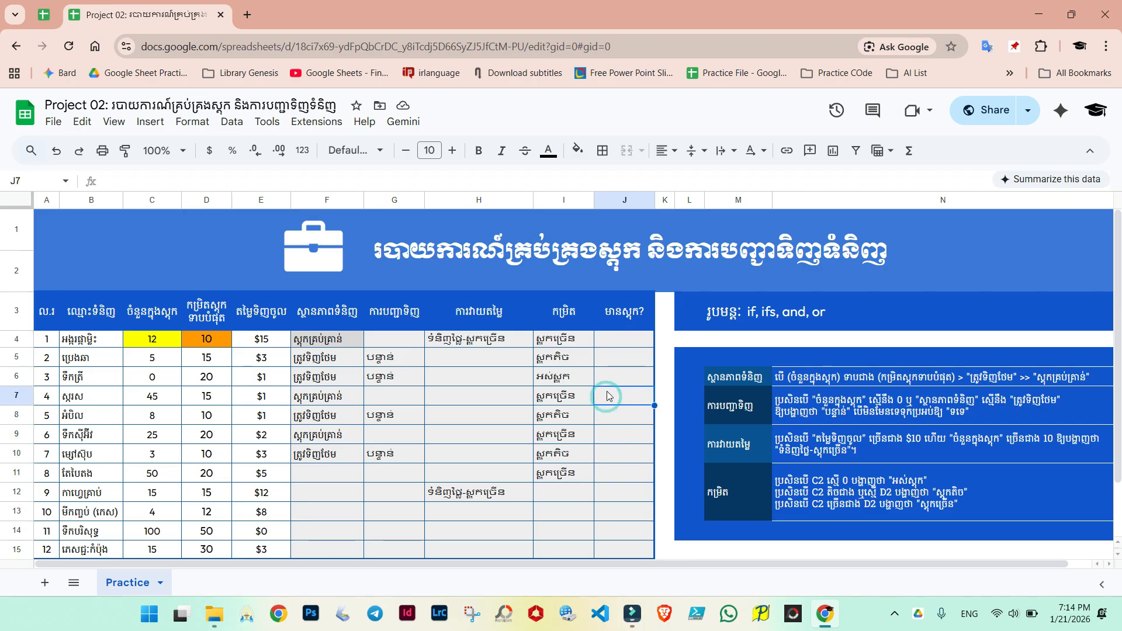
{"action": "left_click", "coordinate": [615, 338]}
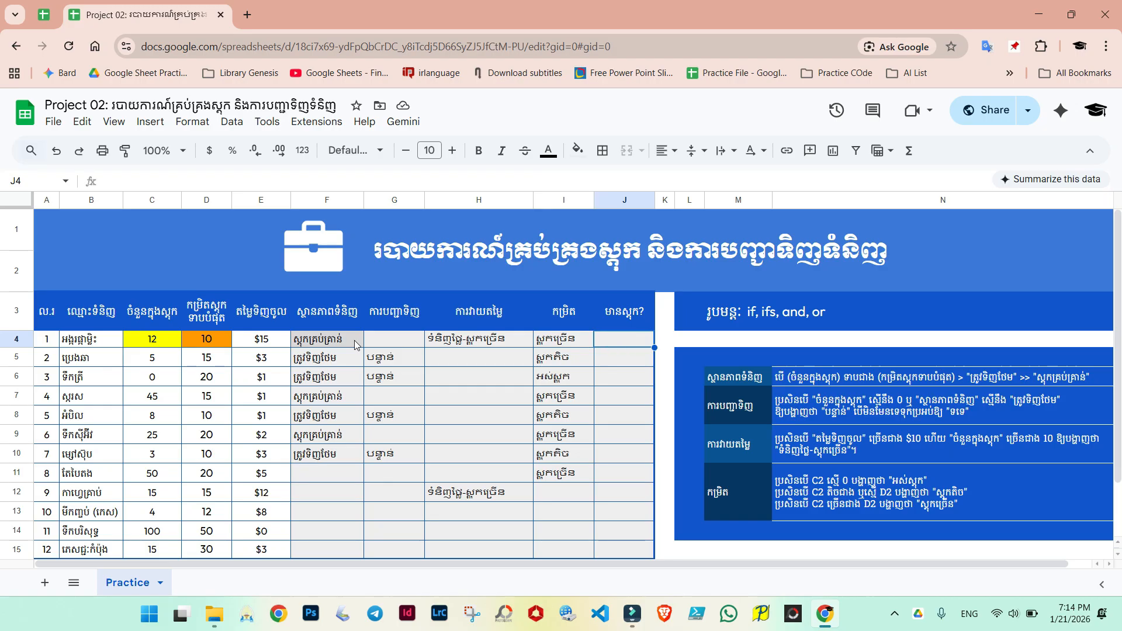
{"action": "left_click", "coordinate": [151, 341]}
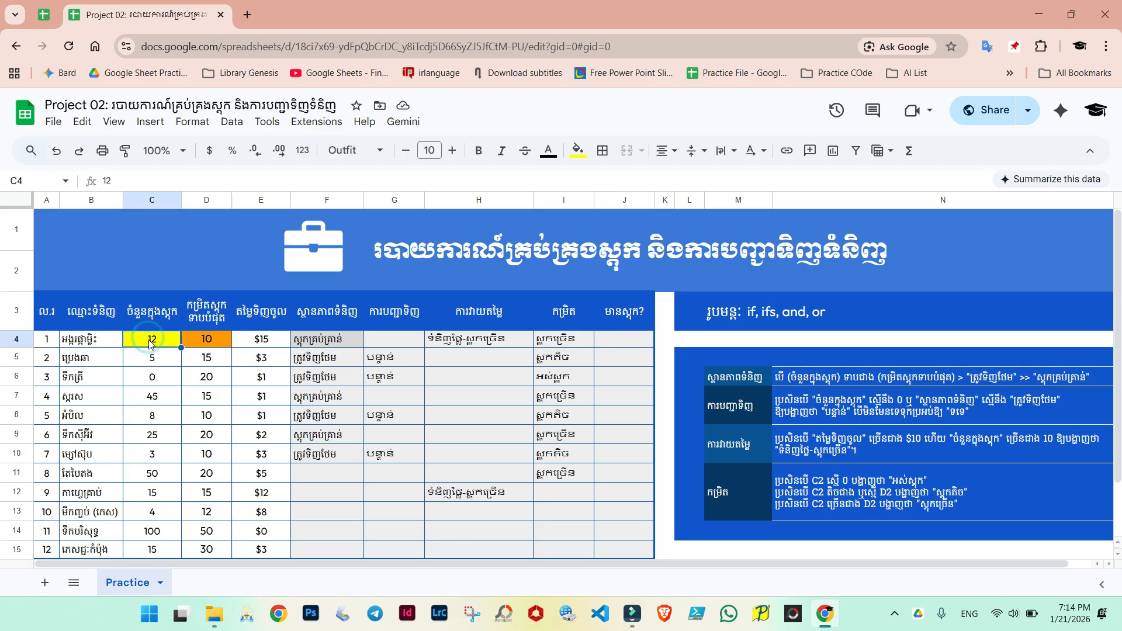
{"action": "left_click_drag", "start_coordinate": [151, 344], "coordinate": [152, 446]}
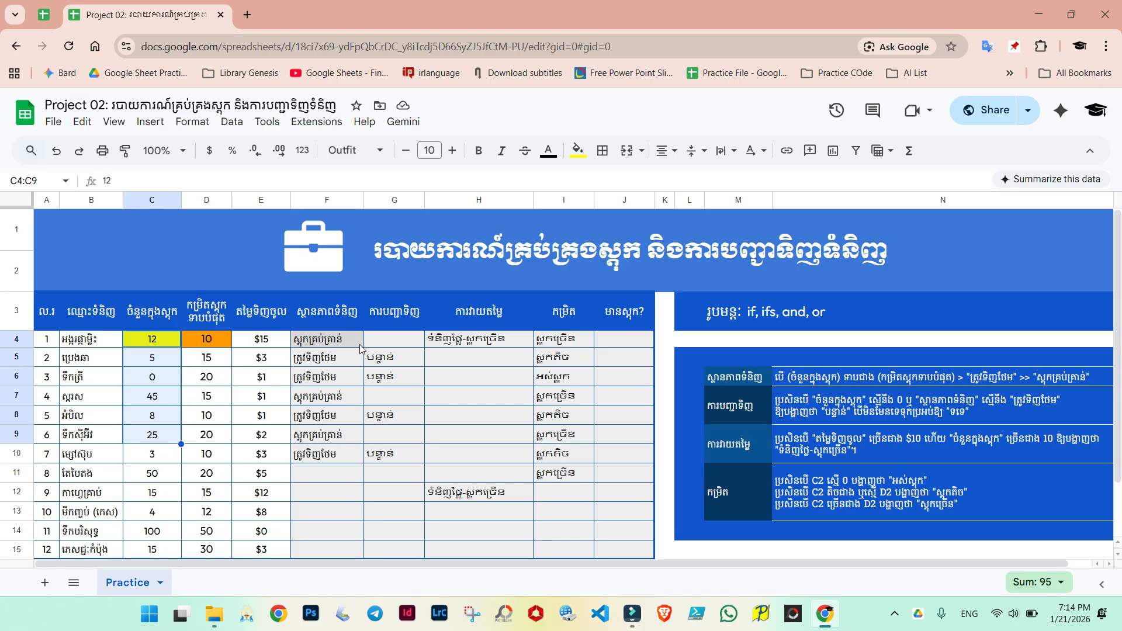
Step: Start an IF formula in J4 testing whether C4=0, returning "អស់ស្តុក" when true
{"action": "left_click", "coordinate": [620, 339]}
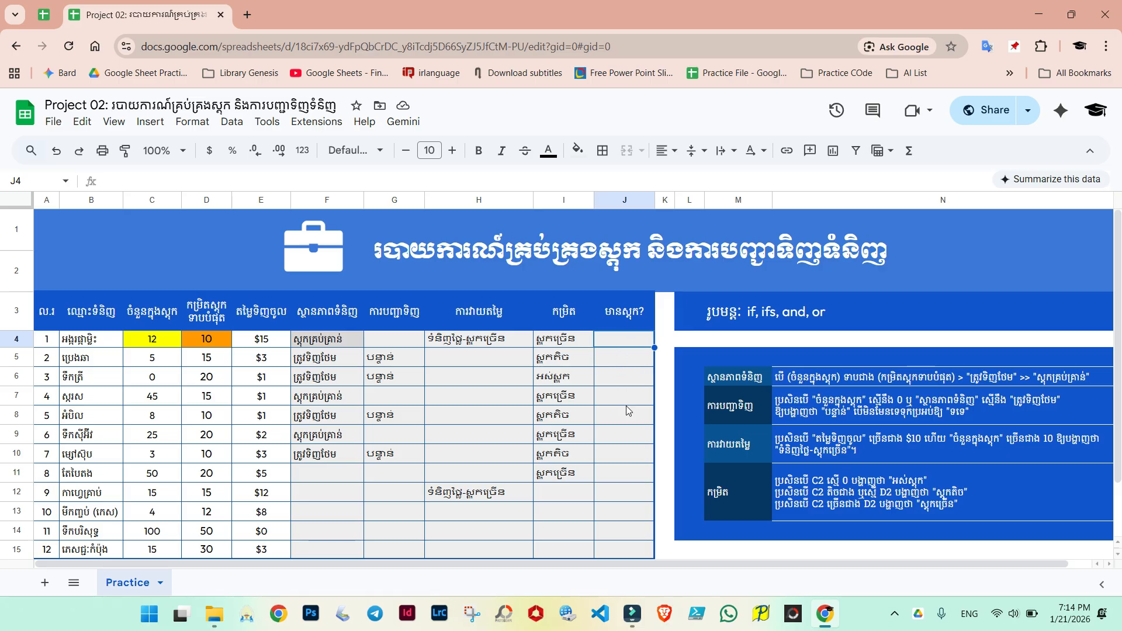
{"action": "scroll", "coordinate": [625, 405], "scroll_direction": "down", "scroll_amount": 2}
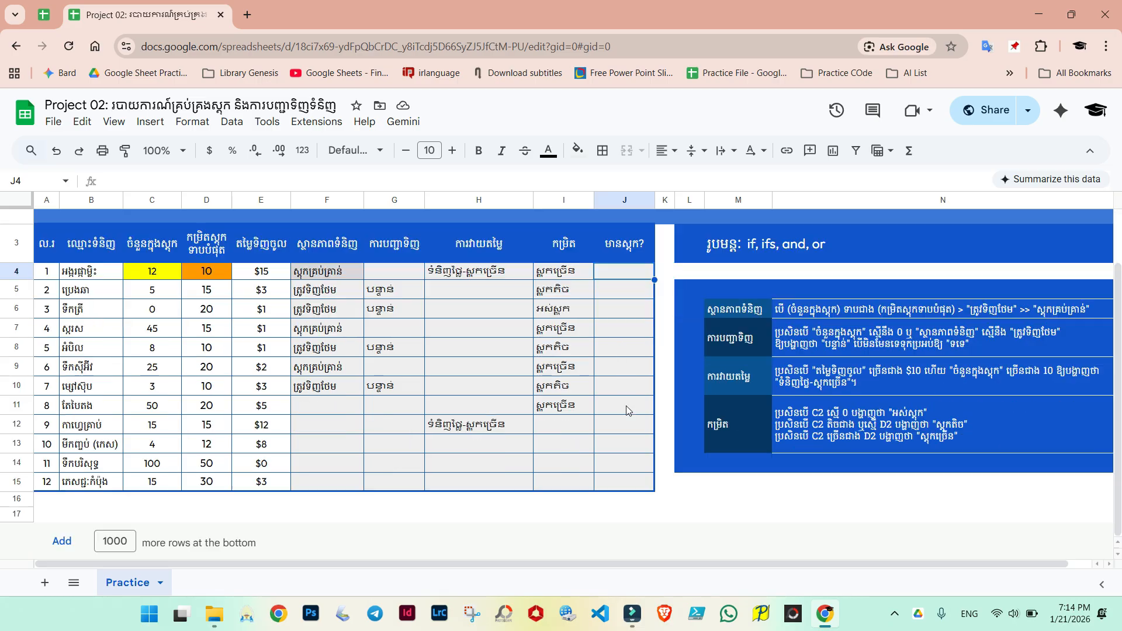
{"action": "type", "text": "=if("}
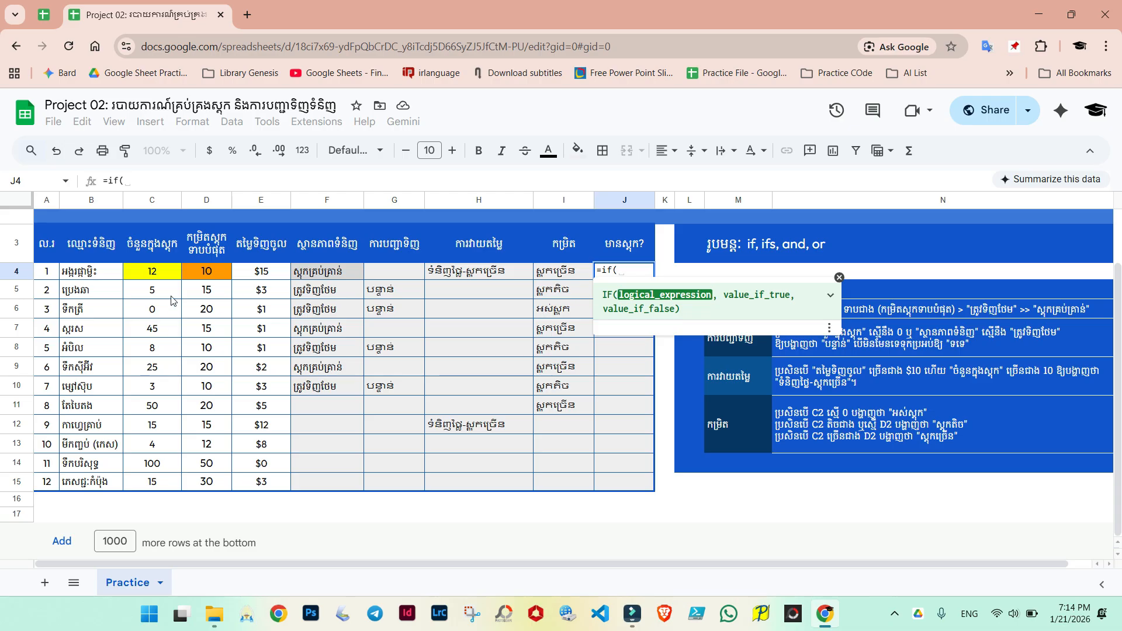
{"action": "left_click", "coordinate": [155, 276]}
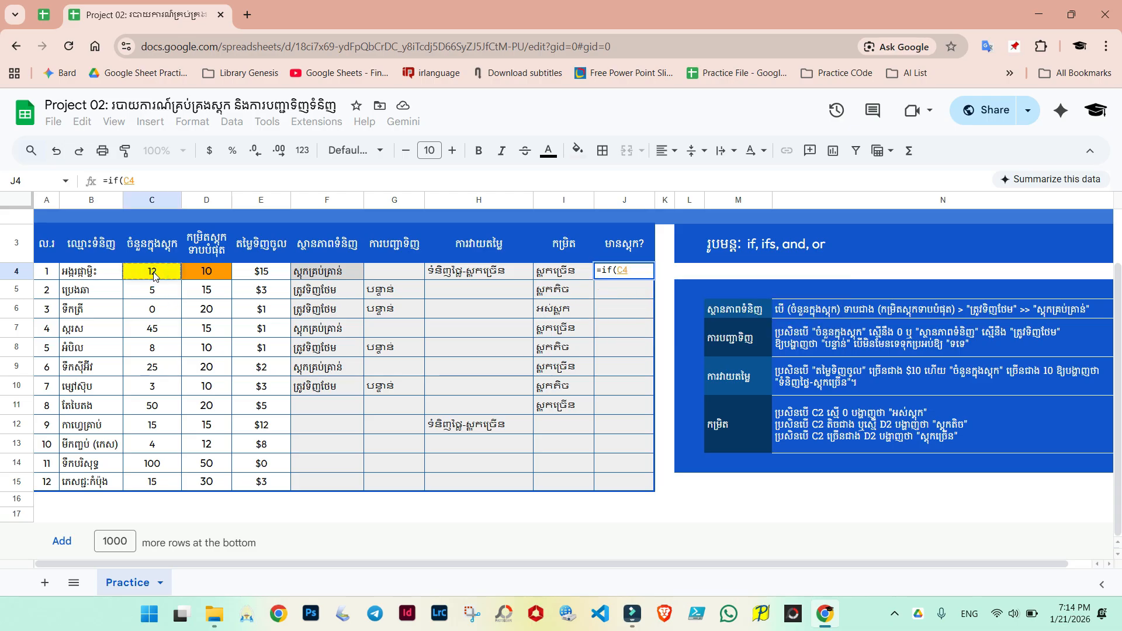
{"action": "type", "text": "="}
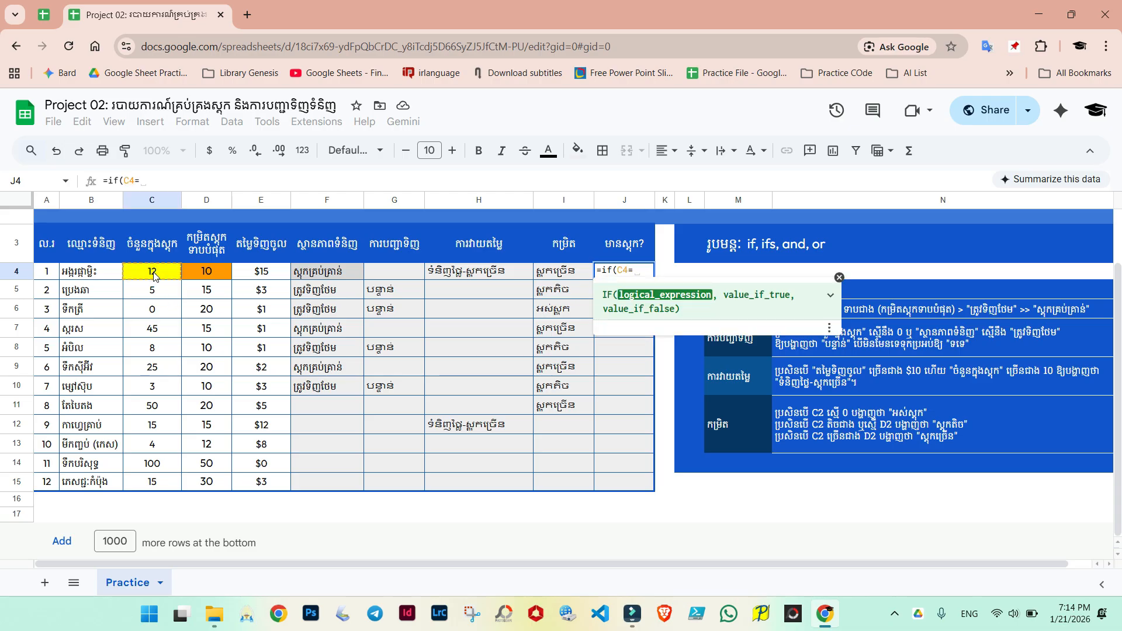
{"action": "type", "text": "0,\"\""}
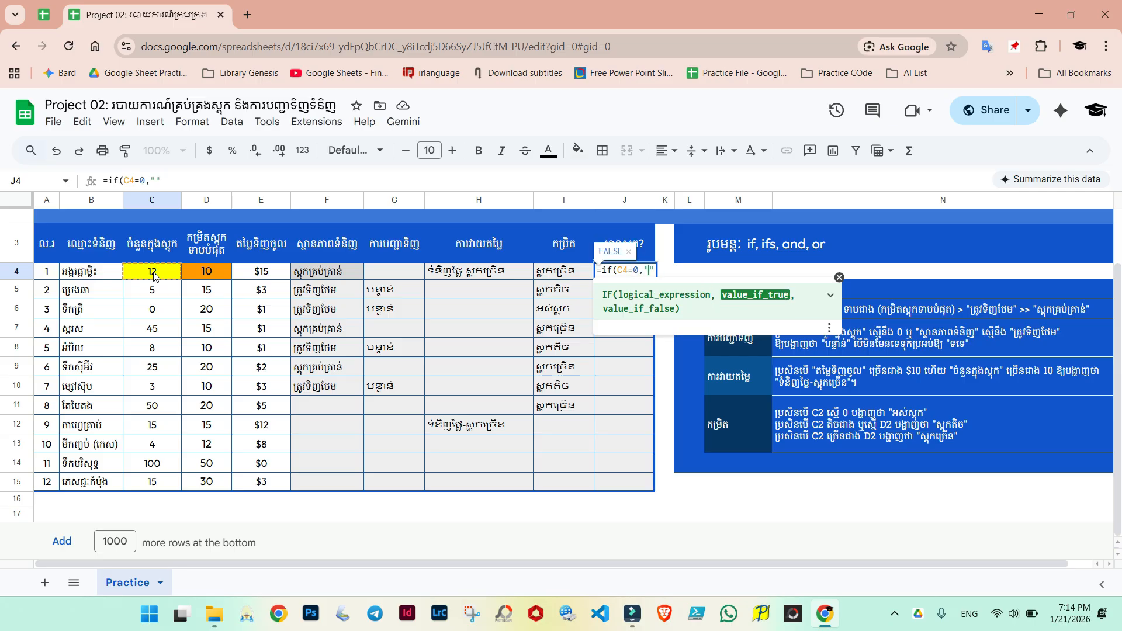
{"action": "key", "text": "alt+shift"}
{"action": "type", "text": "អស់ស្"}
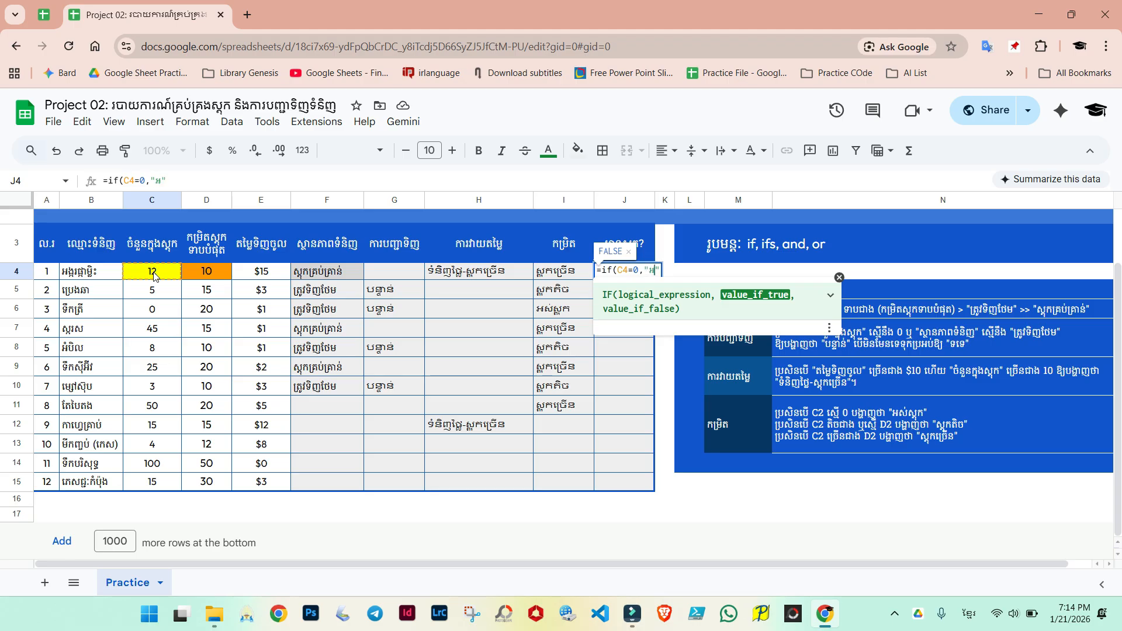
{"action": "type", "text": "តុក"}
{"action": "key", "text": "alt+shift"}
{"action": "type", "text": ", "}
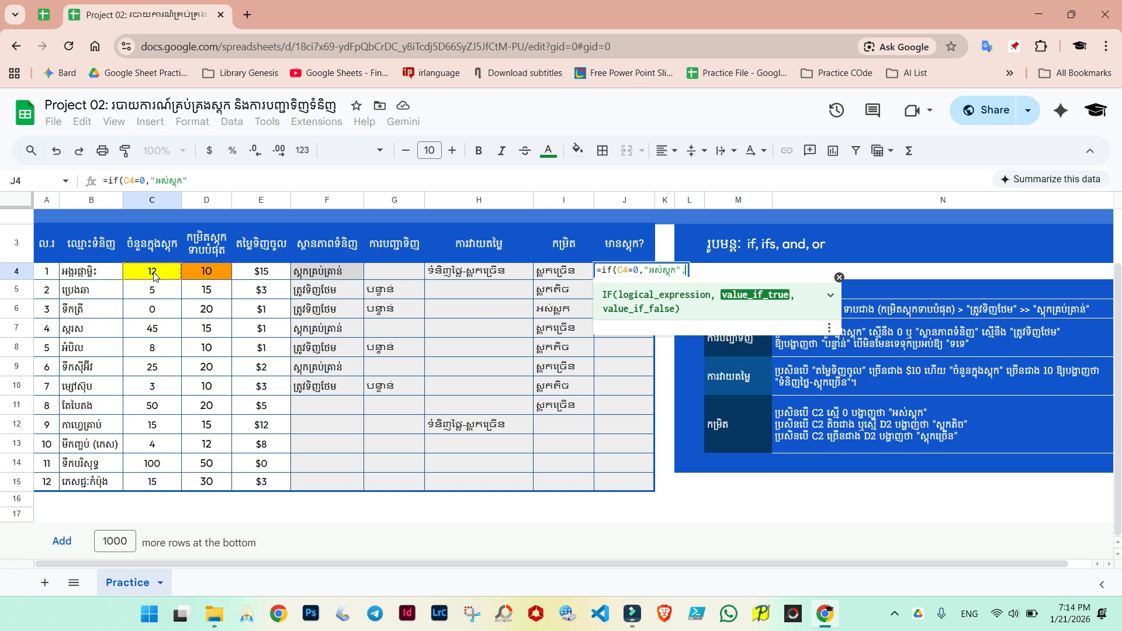
{"action": "type", "text": "\"\""}
Step: Add "មានស្តុក" as the false result, close the bracket and confirm J4's formula
{"action": "key", "text": "Left"}
{"action": "key", "text": "alt+shift"}
{"action": "type", "text": "មានស្"}
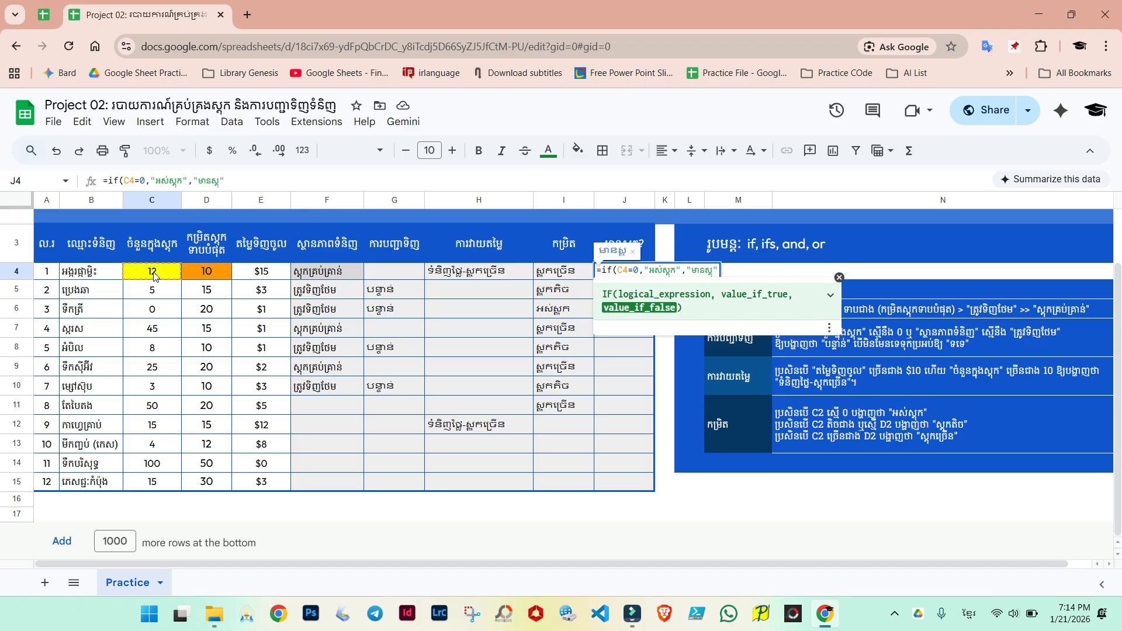
{"action": "key", "text": "alt+shift"}
{"action": "type", "text": ")"}
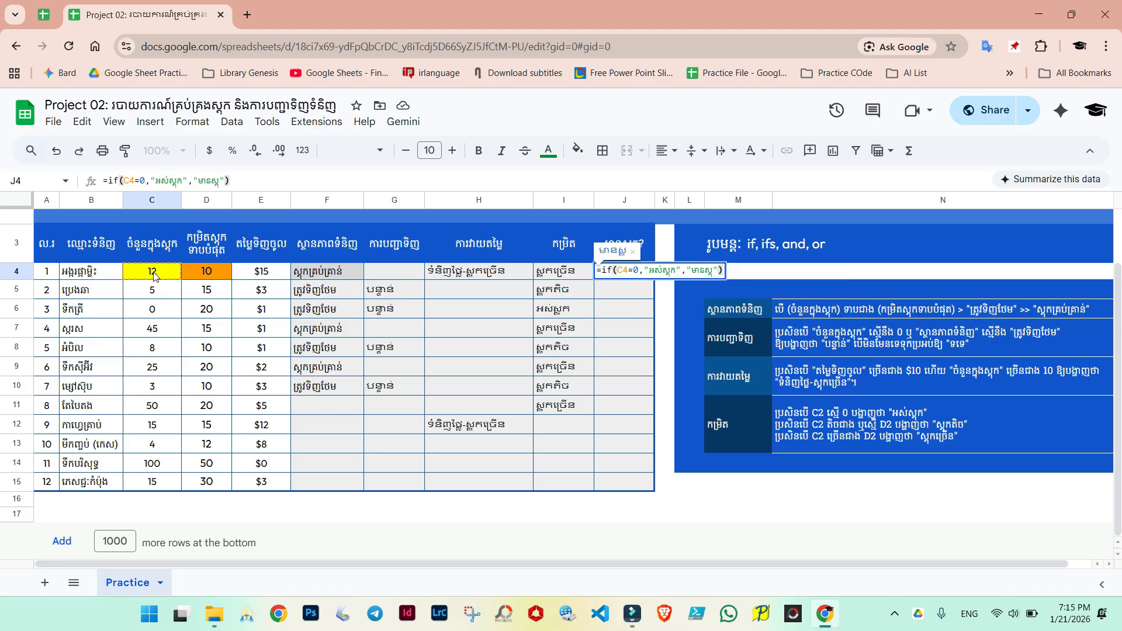
{"action": "key", "text": "Left"}
{"action": "key", "text": "Left"}
{"action": "key", "text": "alt+shift"}
{"action": "type", "text": "ុក"}
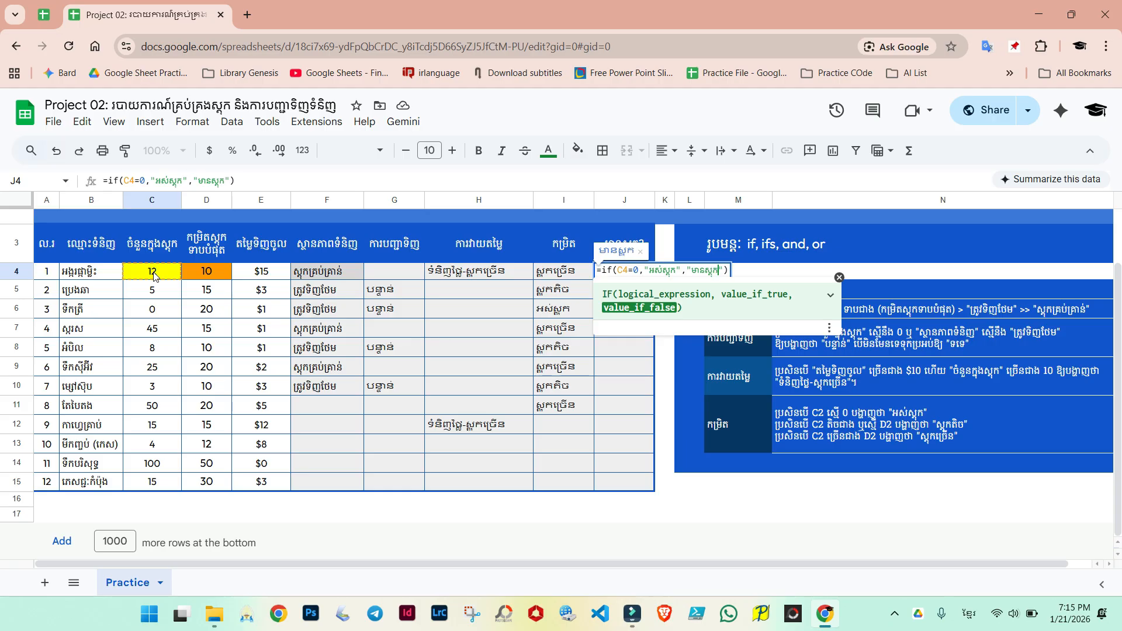
{"action": "key", "text": "Right"}
{"action": "key", "text": "Right"}
{"action": "key", "text": "Return"}
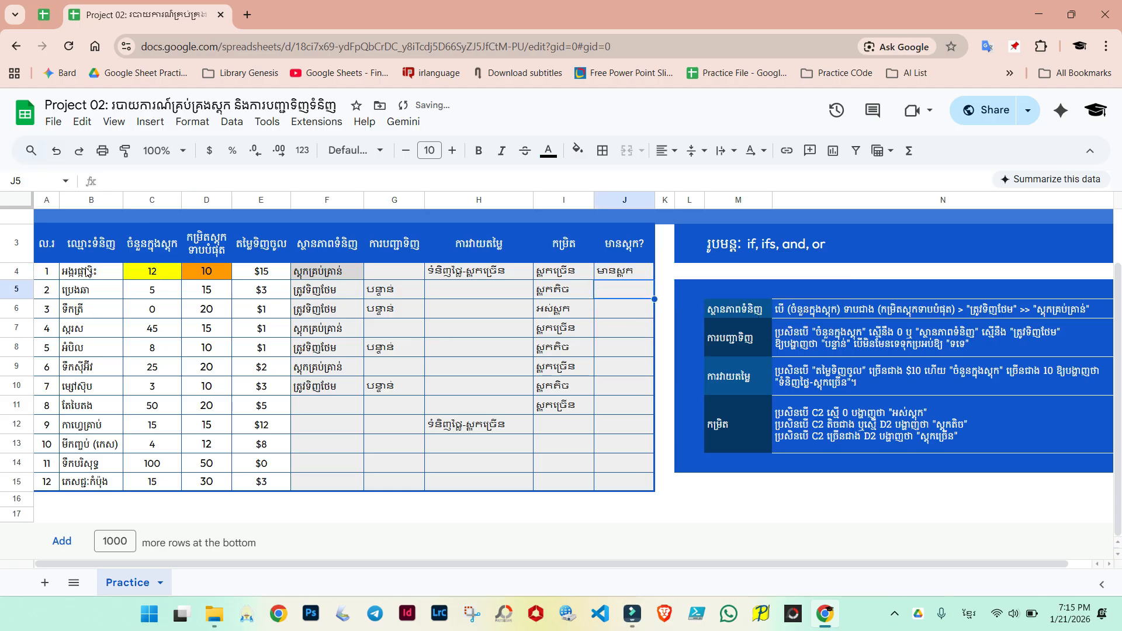
Step: Copy J4's formula down to J11 and inspect the copied formulas against the stock quantities in column C
{"action": "left_click", "coordinate": [608, 272]}
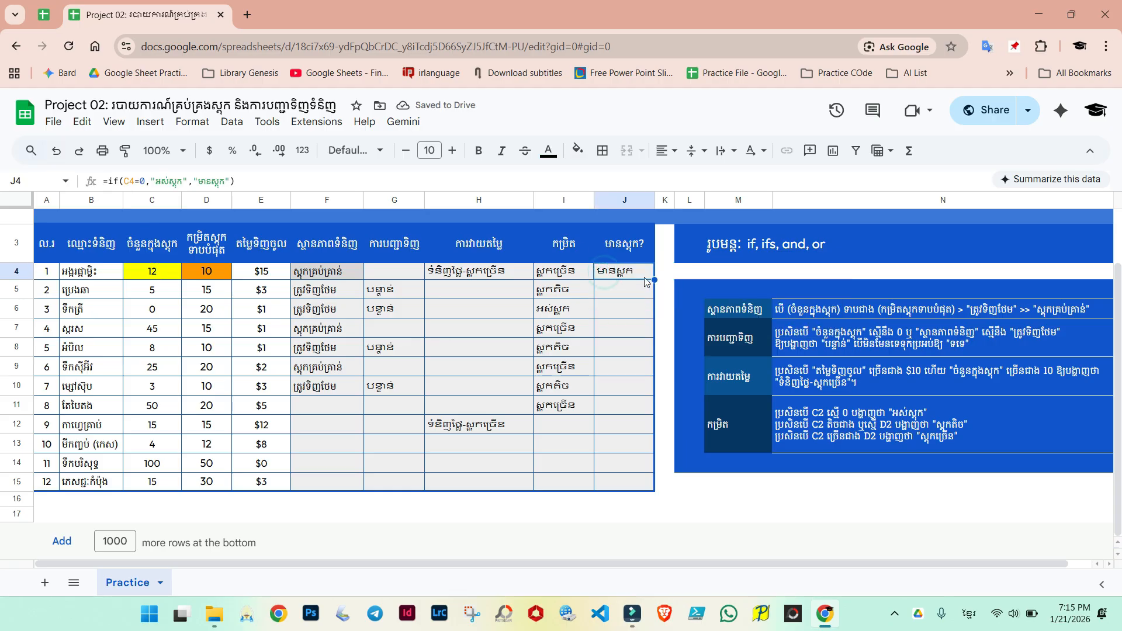
{"action": "left_click_drag", "start_coordinate": [653, 279], "coordinate": [635, 404]}
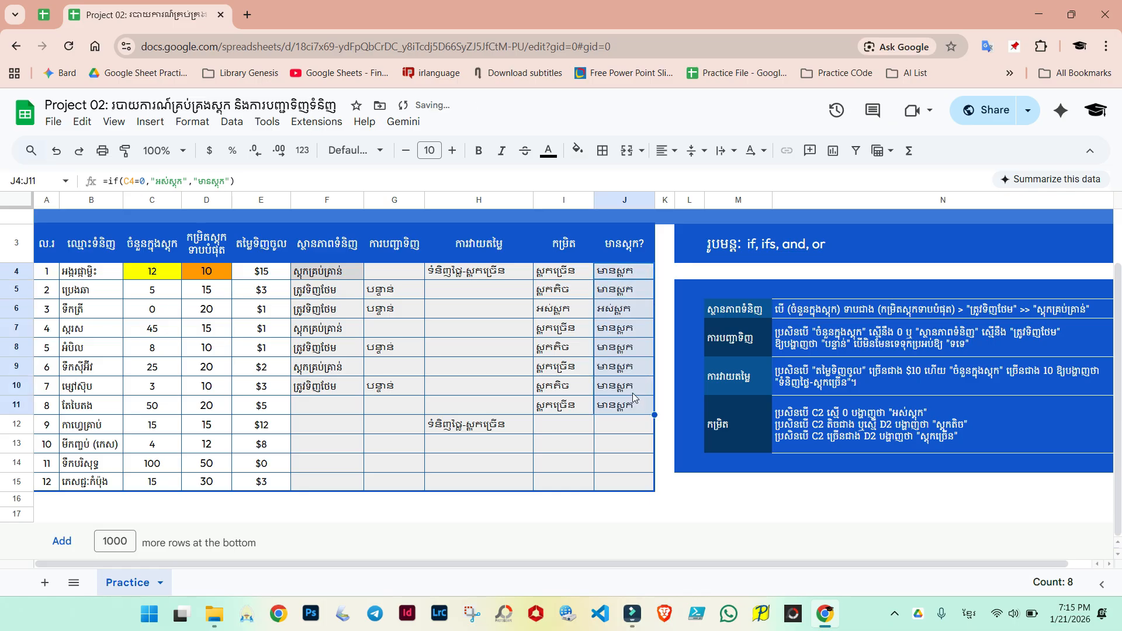
{"action": "left_click", "coordinate": [612, 333]}
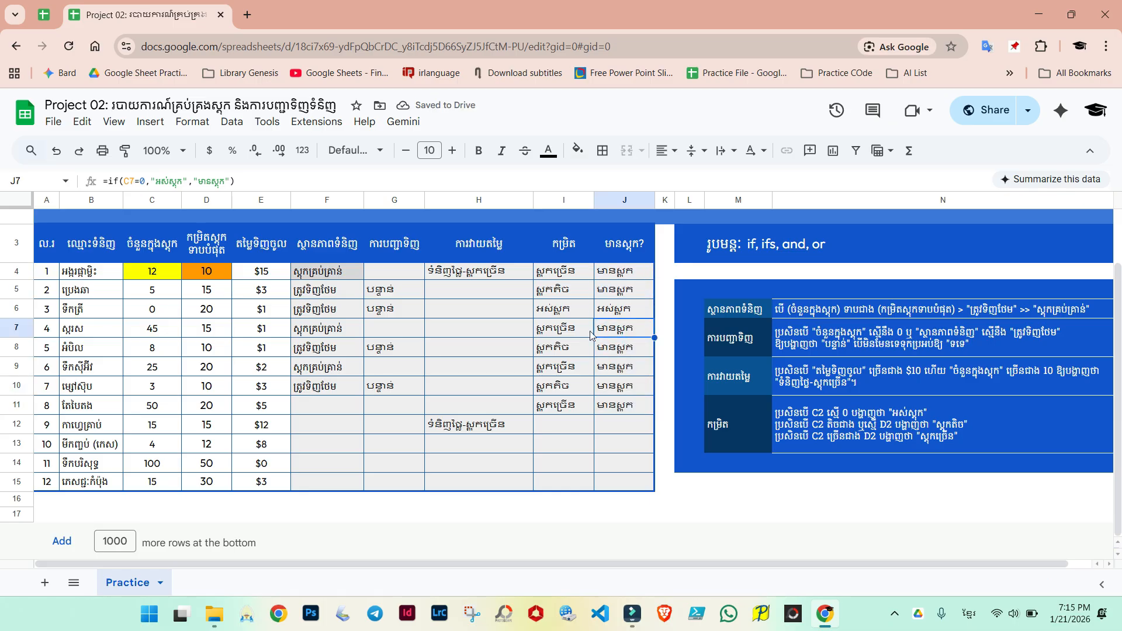
{"action": "left_click", "coordinate": [618, 295]}
{"action": "left_click", "coordinate": [619, 310]}
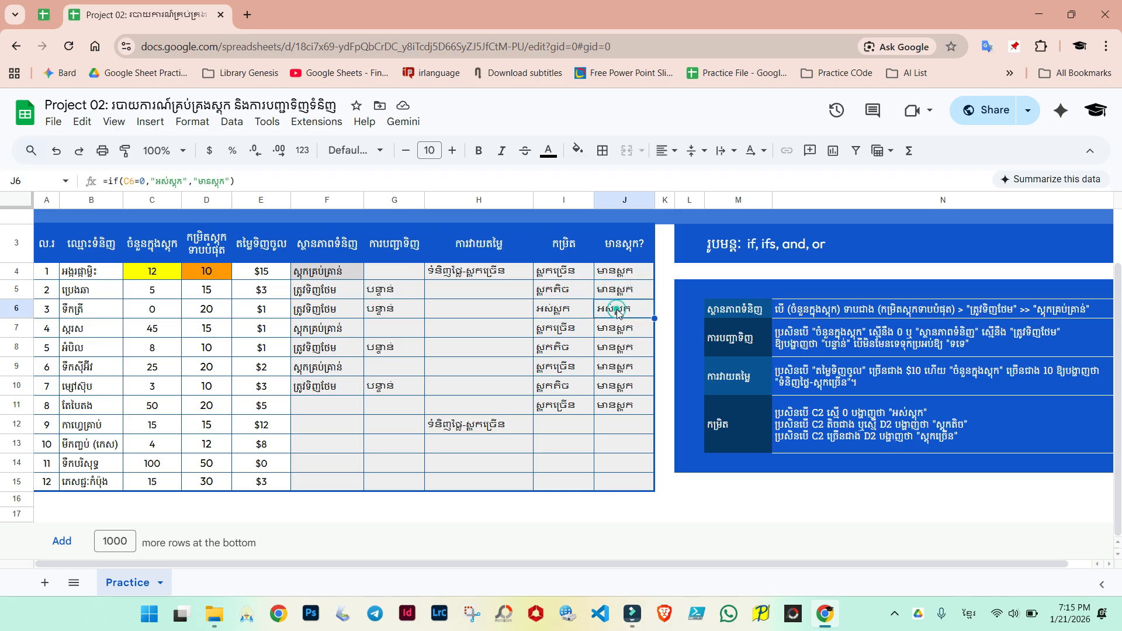
{"action": "left_click", "coordinate": [144, 314]}
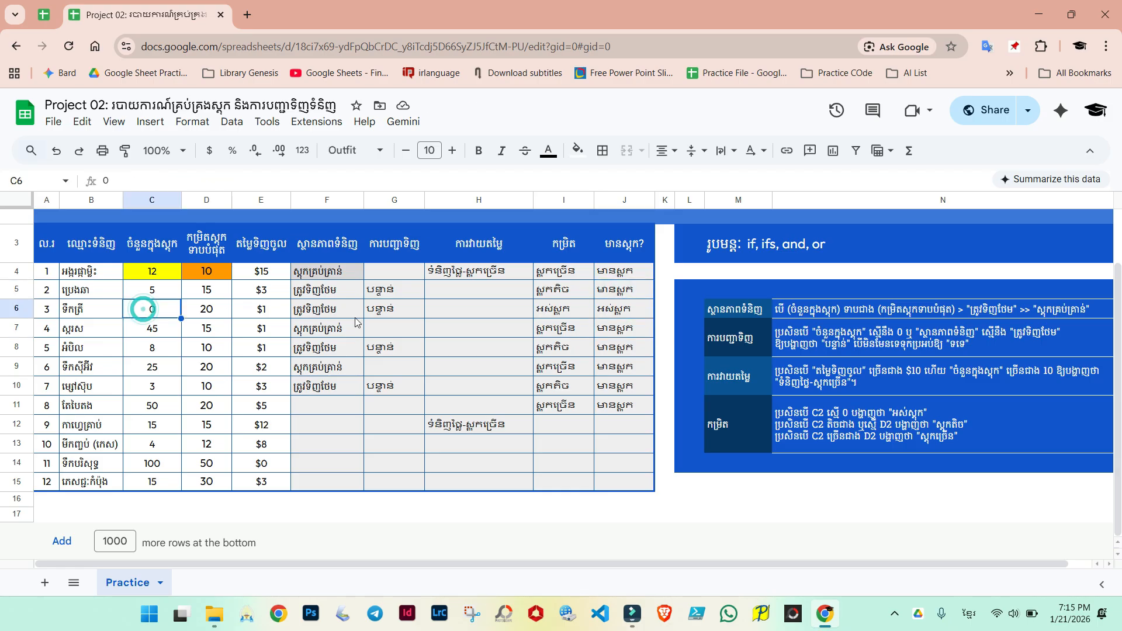
{"action": "left_click", "coordinate": [627, 311]}
{"action": "left_click", "coordinate": [598, 389]}
{"action": "left_click", "coordinate": [608, 407]}
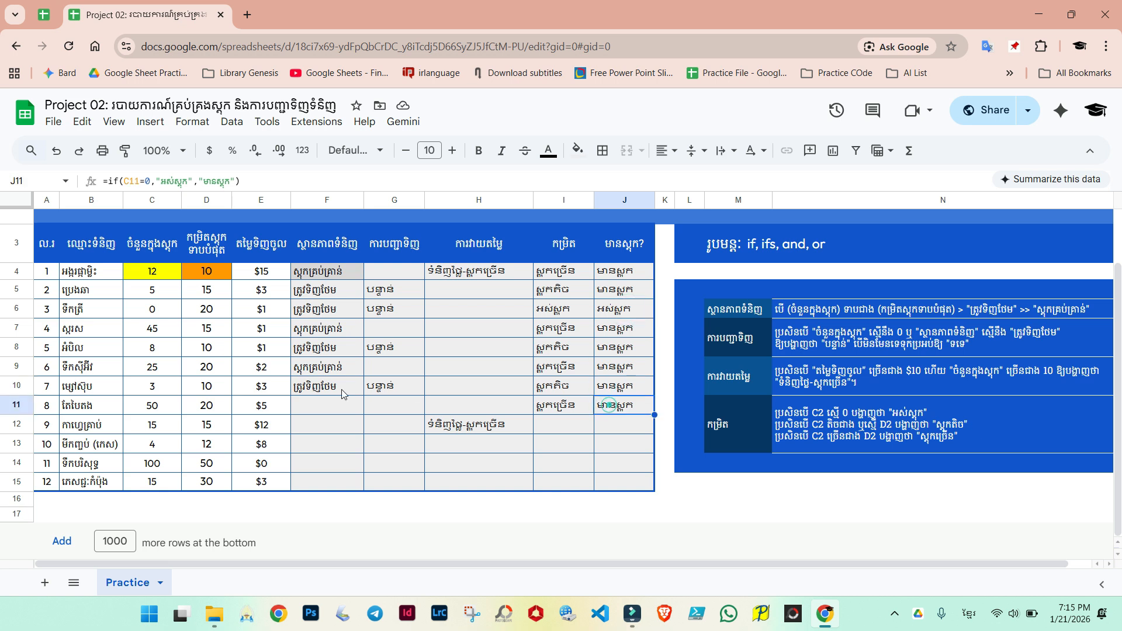
{"action": "left_click", "coordinate": [149, 458]}
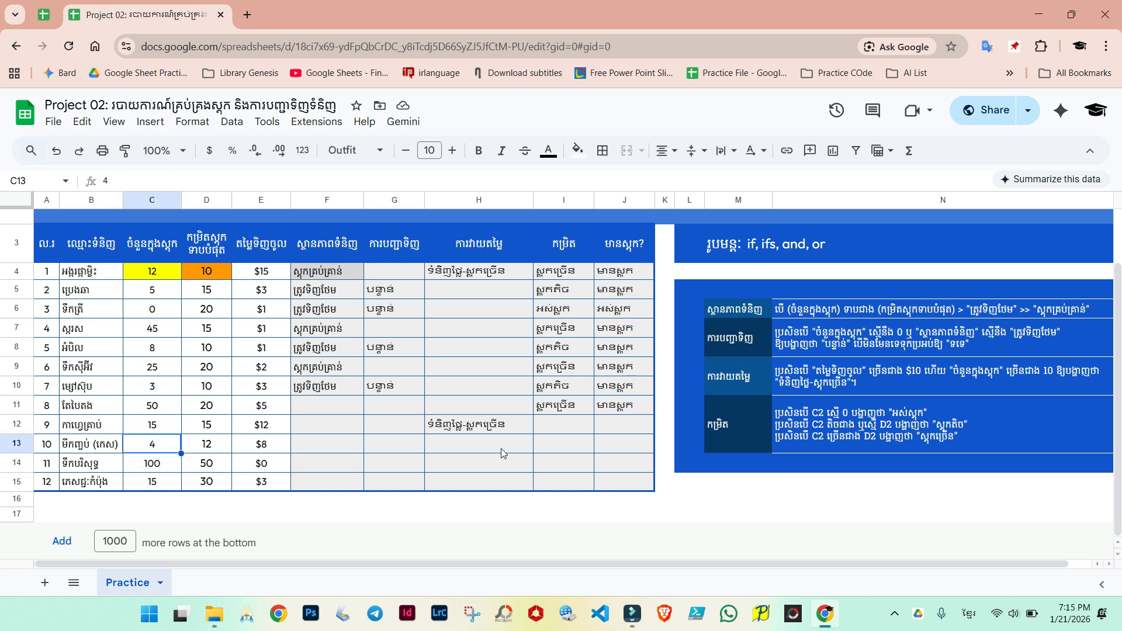
{"action": "left_click", "coordinate": [608, 389]}
{"action": "left_click", "coordinate": [563, 388]}
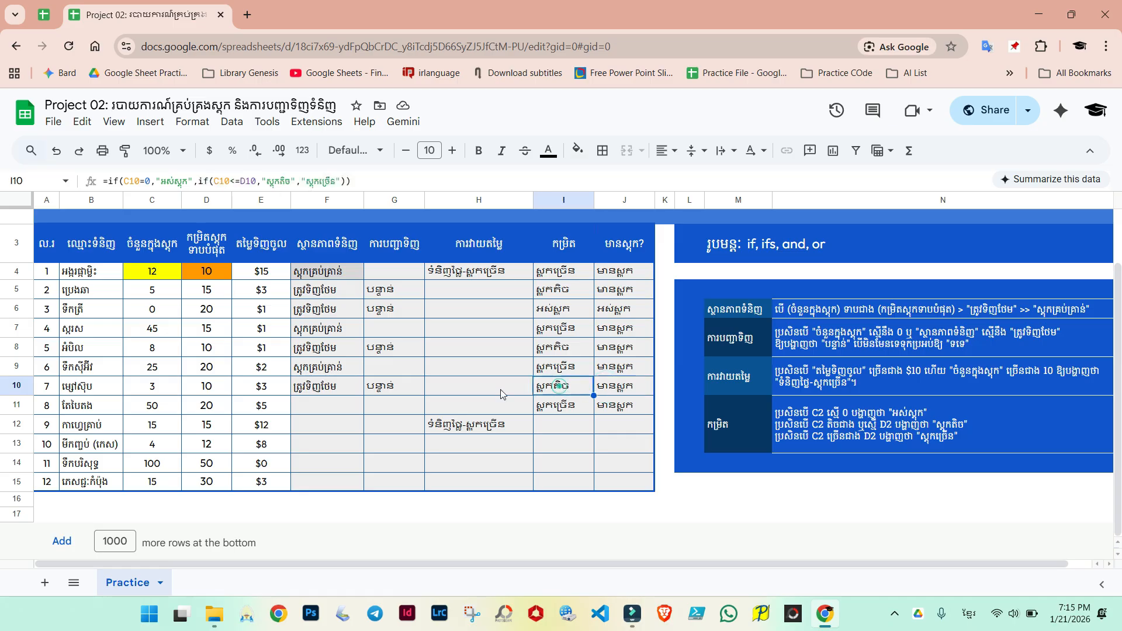
Step: Change C10's stock quantity to 0 to test the formulas, then check J10's formula
{"action": "left_click", "coordinate": [149, 389]}
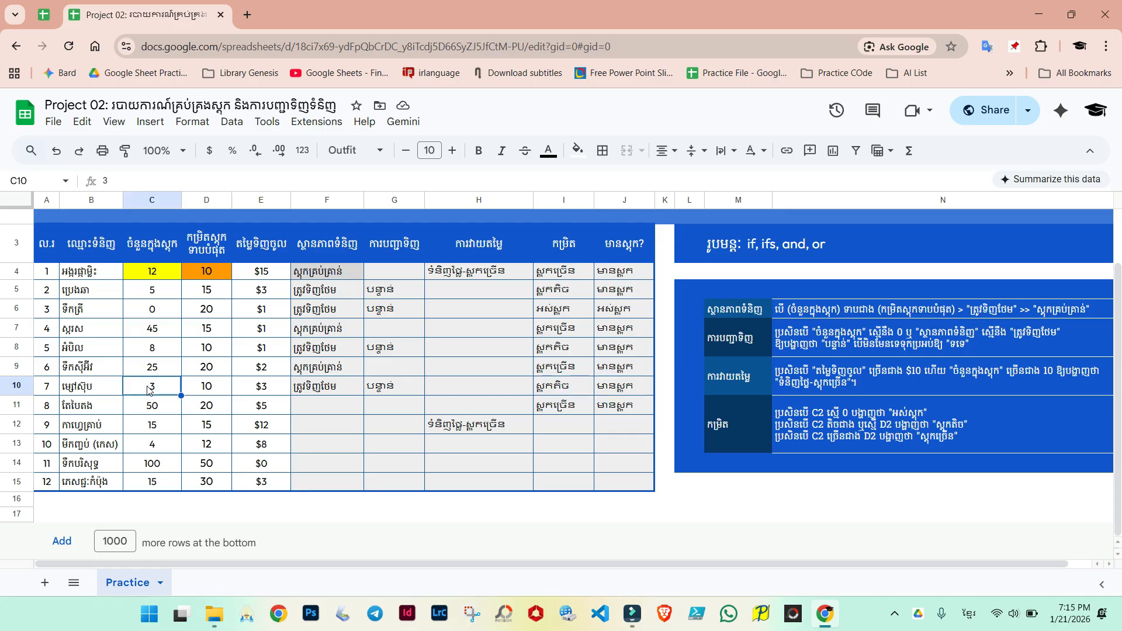
{"action": "type", "text": "0"}
{"action": "key", "text": "Return"}
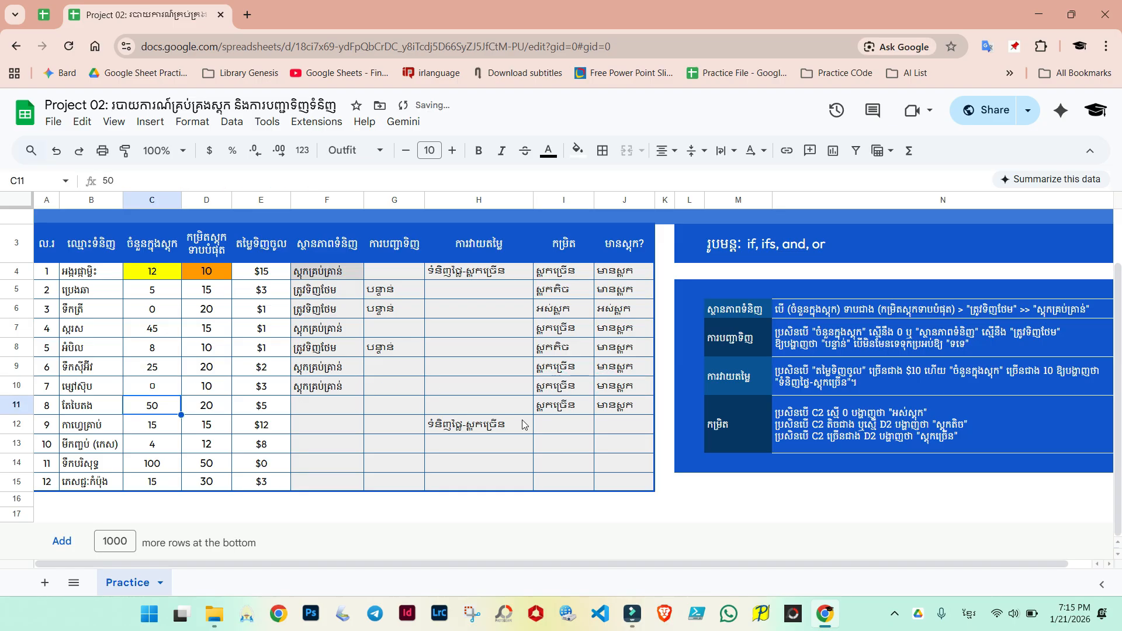
{"action": "left_click", "coordinate": [153, 390]}
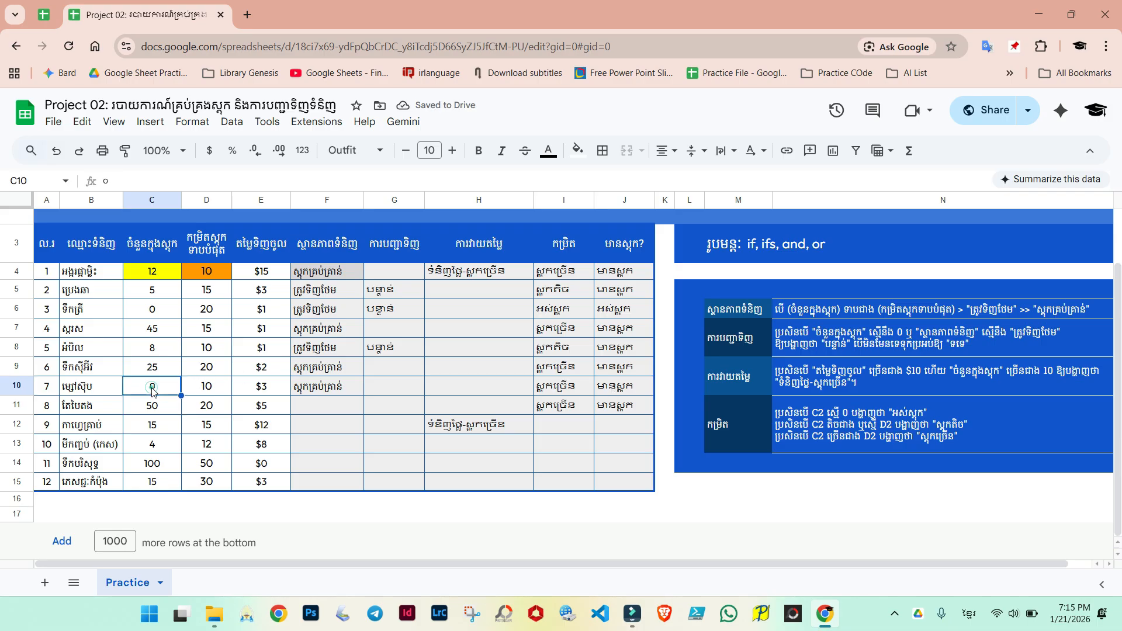
{"action": "double_click", "coordinate": [154, 385]}
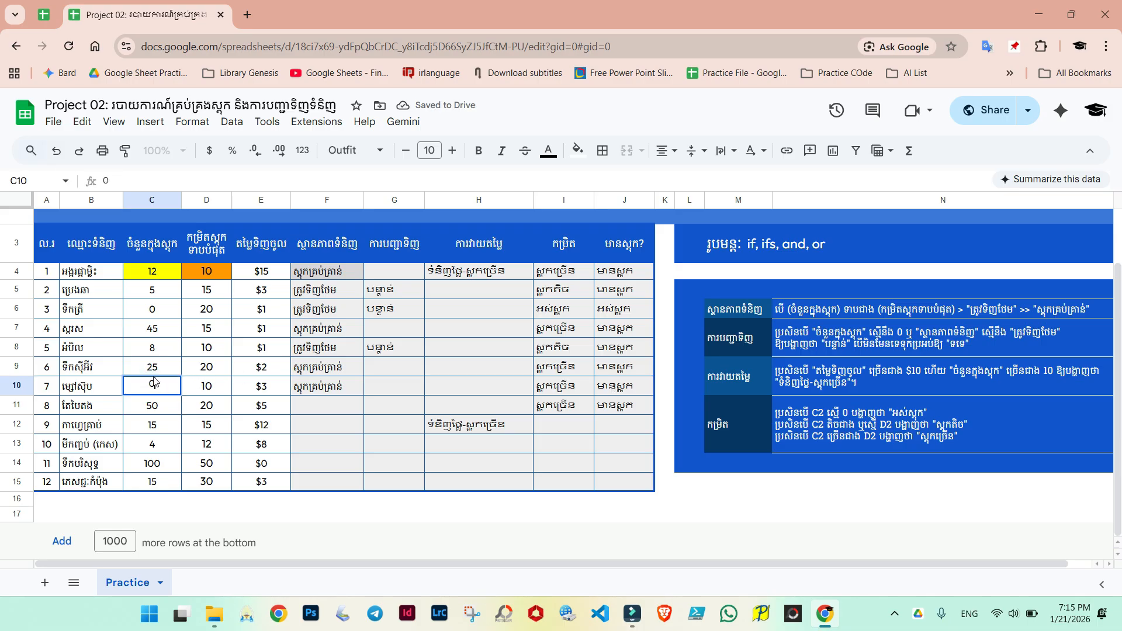
{"action": "key", "text": "Return"}
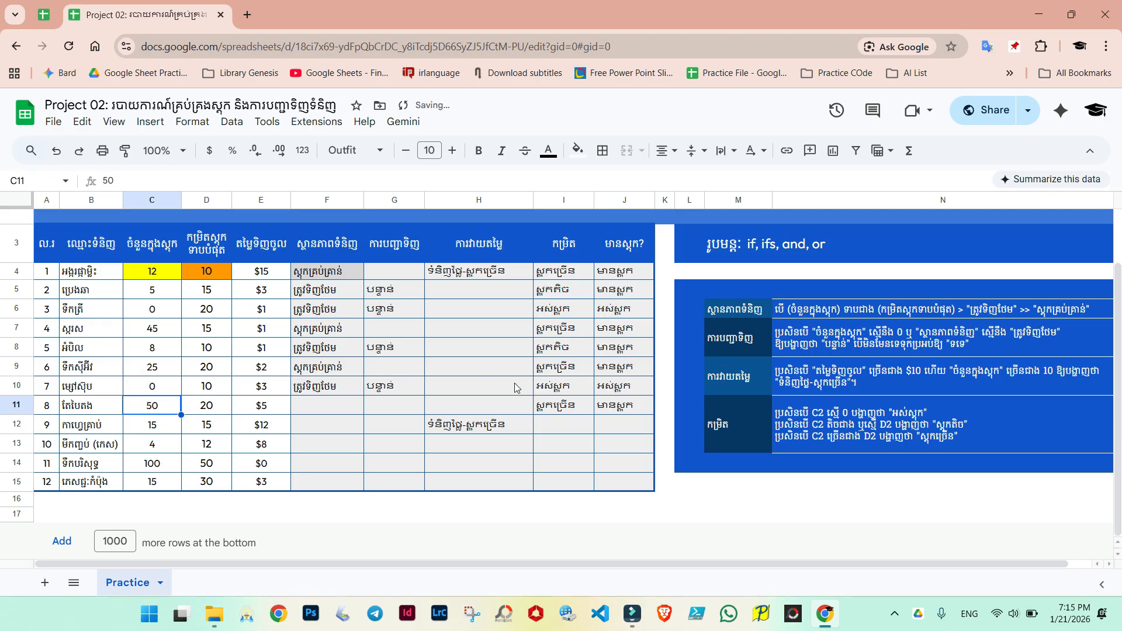
{"action": "left_click", "coordinate": [617, 390]}
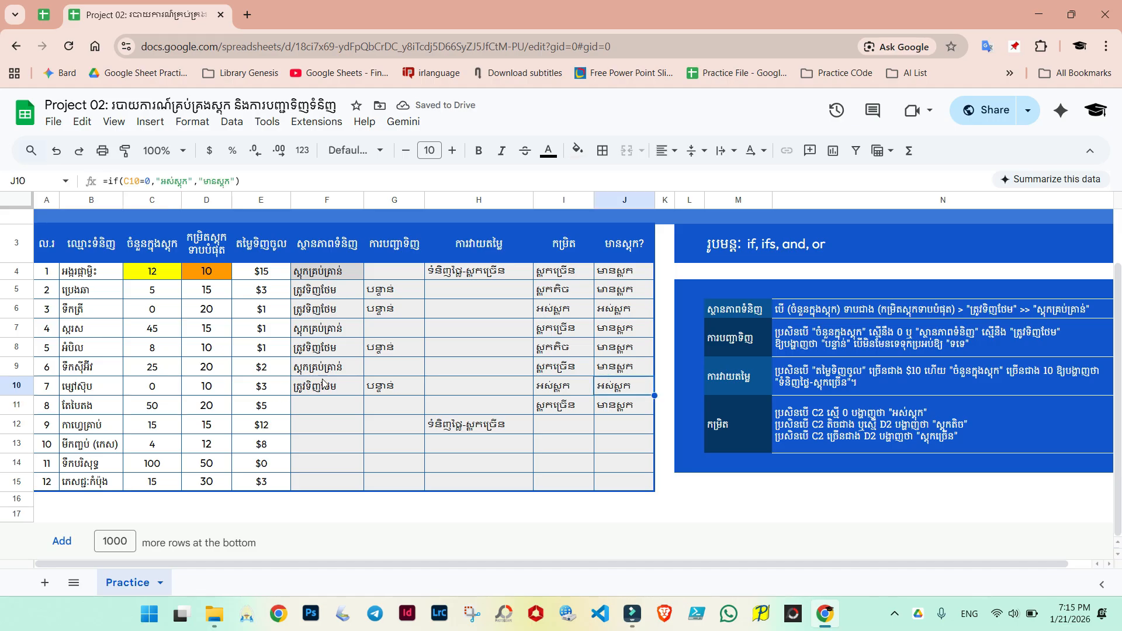
{"action": "left_click", "coordinate": [416, 450]}
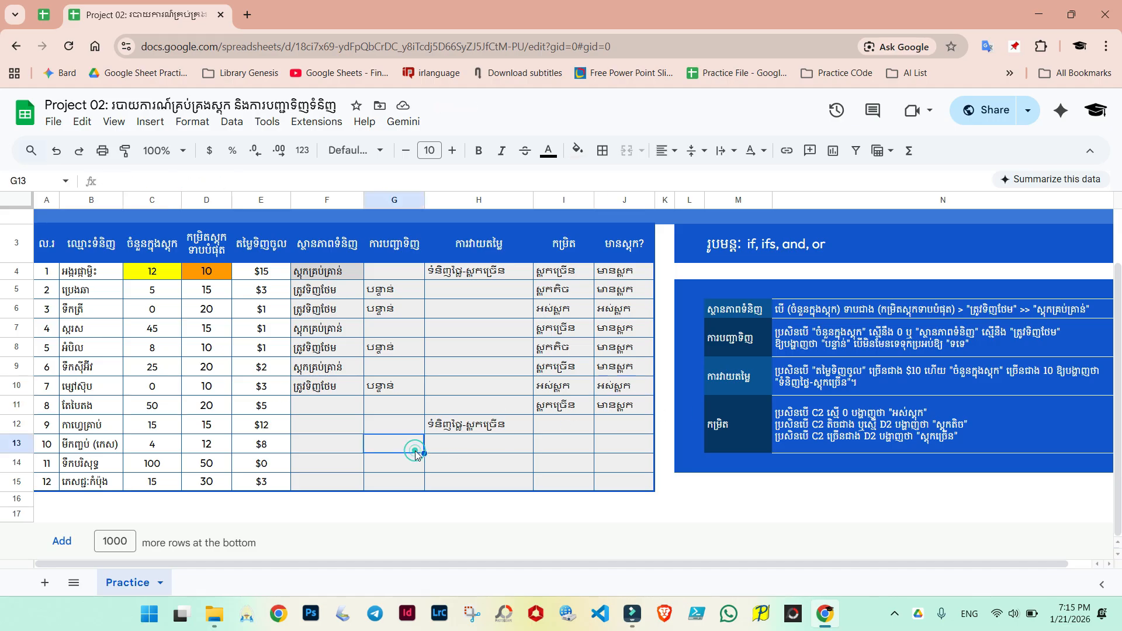